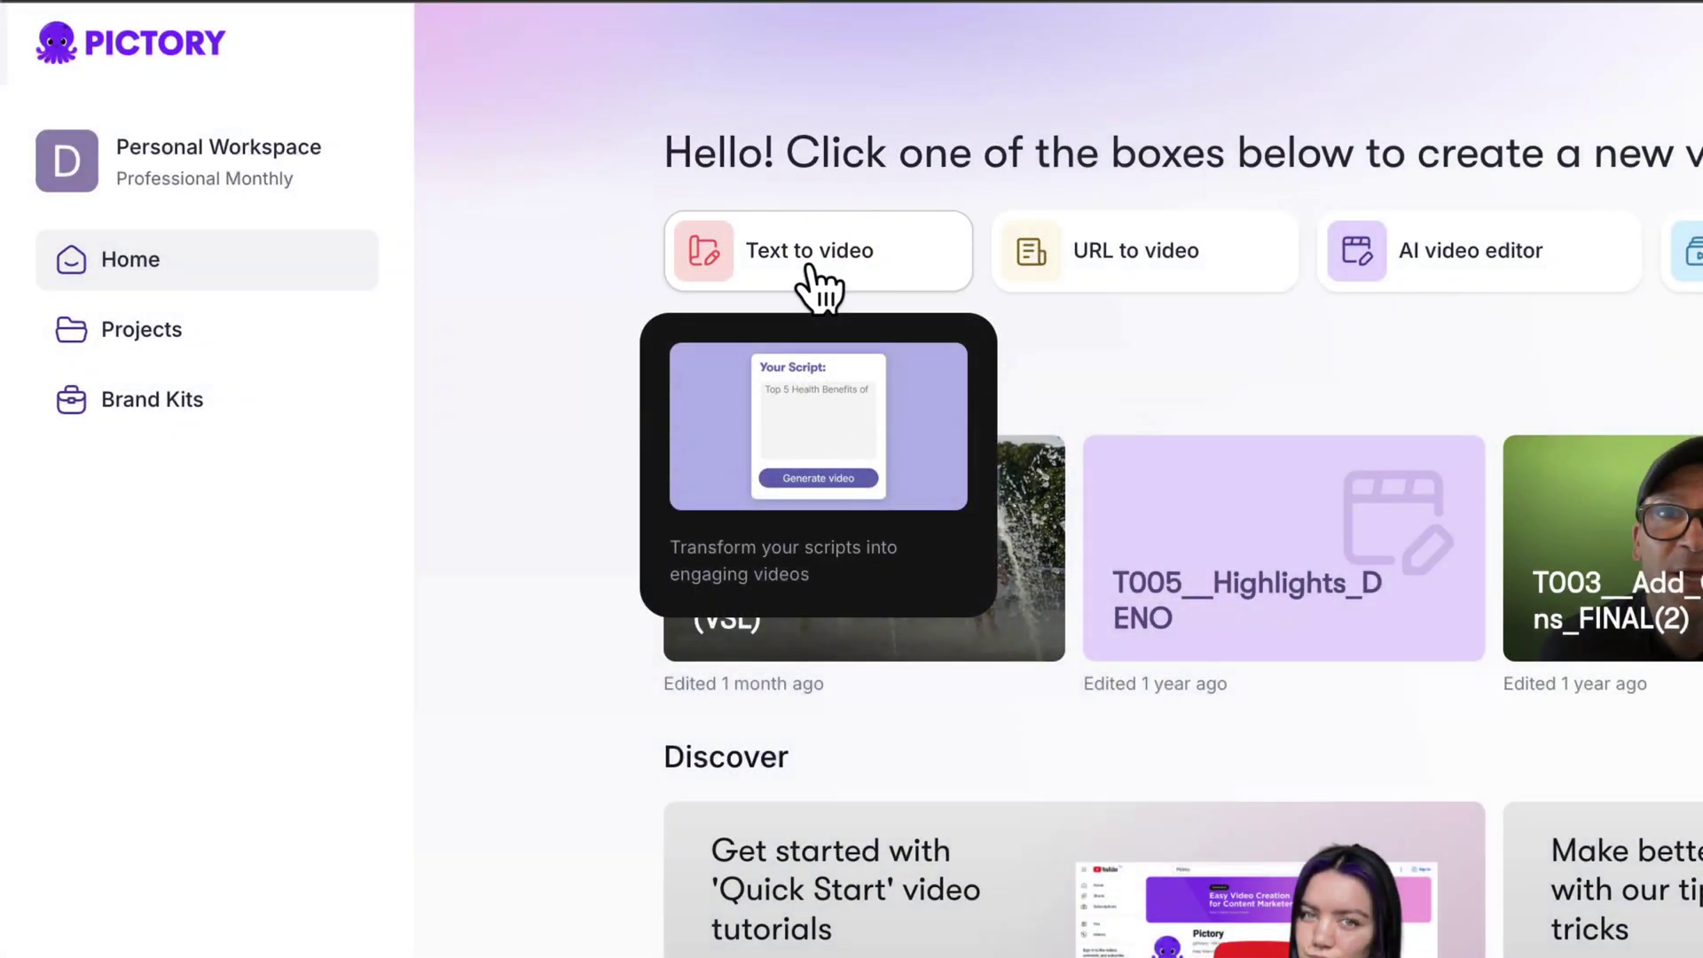
Start a Text to video project from the pasted VSL script and accept the suggested name
{"action": "left_click", "coordinate": [811, 282]}
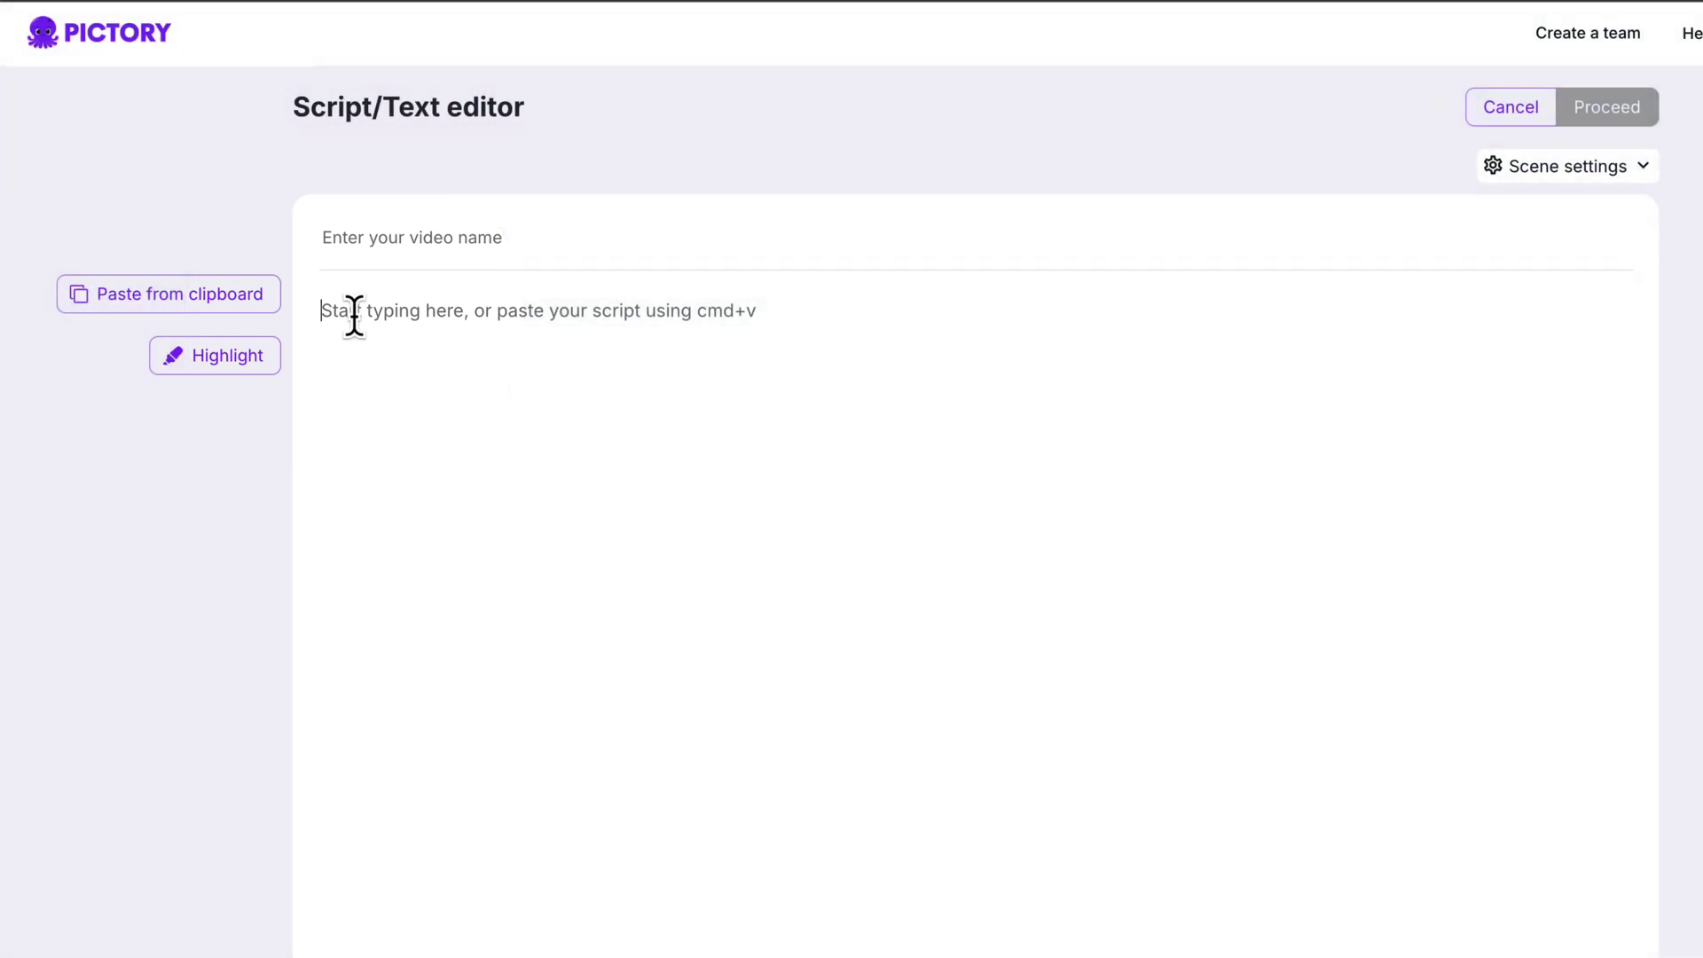
{"action": "key", "text": "super+v"}
{"action": "left_click", "coordinate": [369, 237]}
{"action": "key", "text": "Down"}
{"action": "key", "text": "Return"}
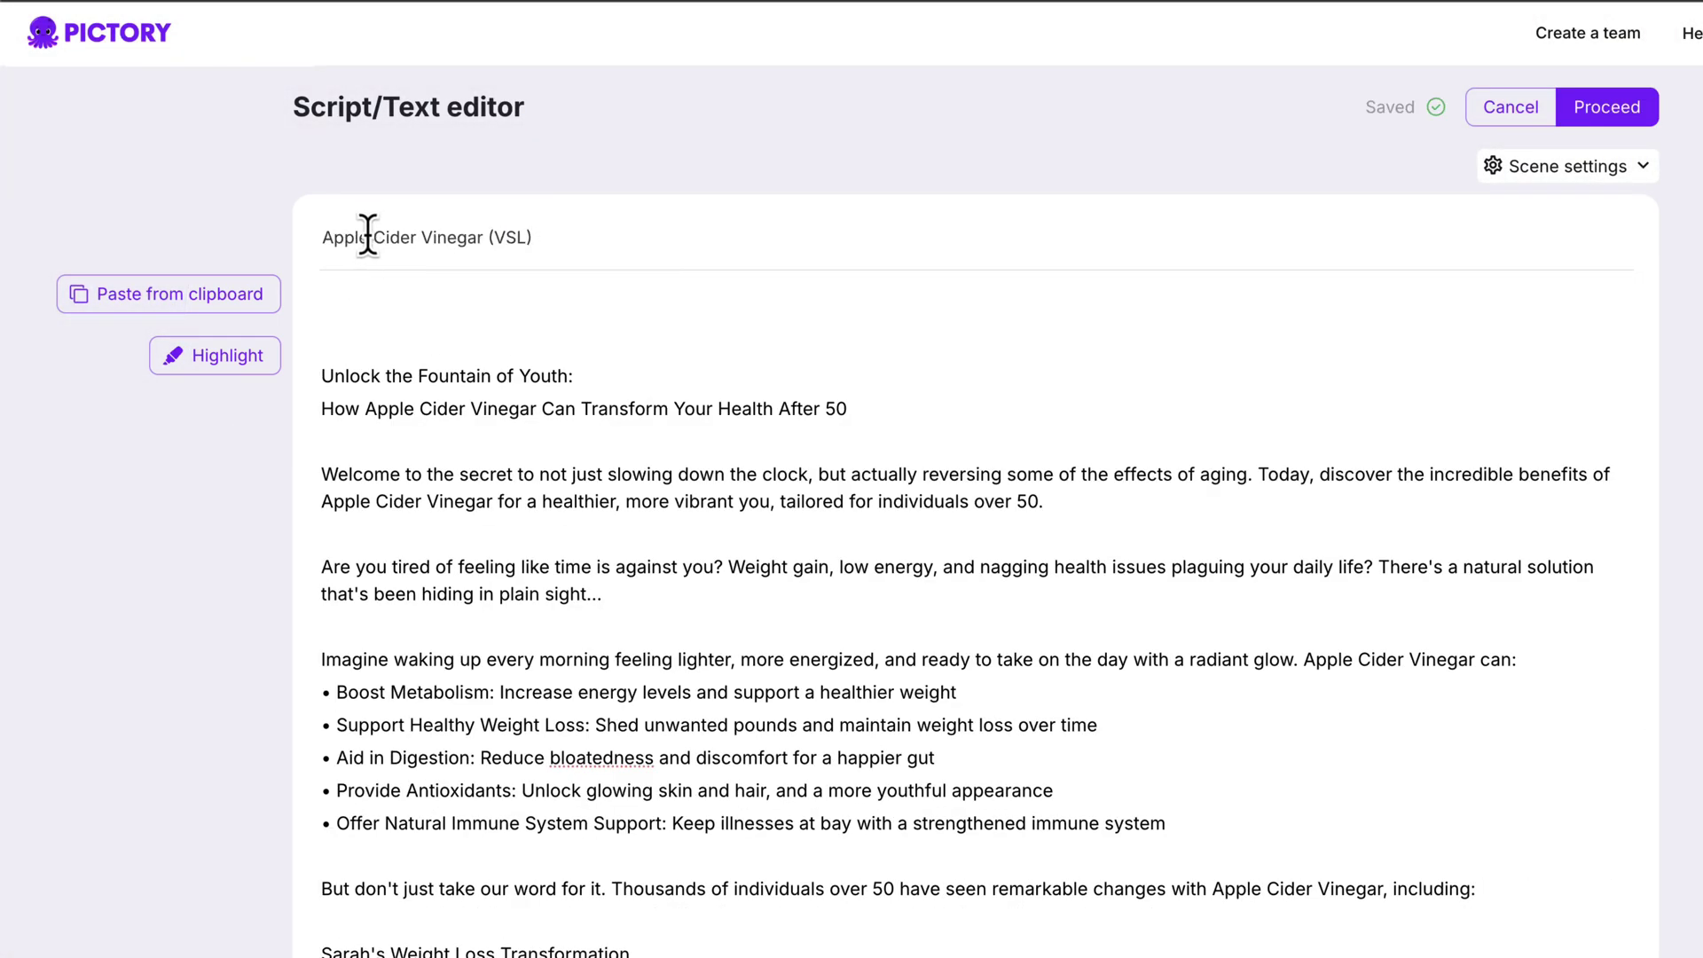
Break the opening script so Today, Weight gain, 'Apple Cider Vinegar can:' and 'Thousands of individuals' start new lines
{"action": "left_click", "coordinate": [509, 327]}
{"action": "key", "text": "BackSpace"}
{"action": "key", "text": "BackSpace"}
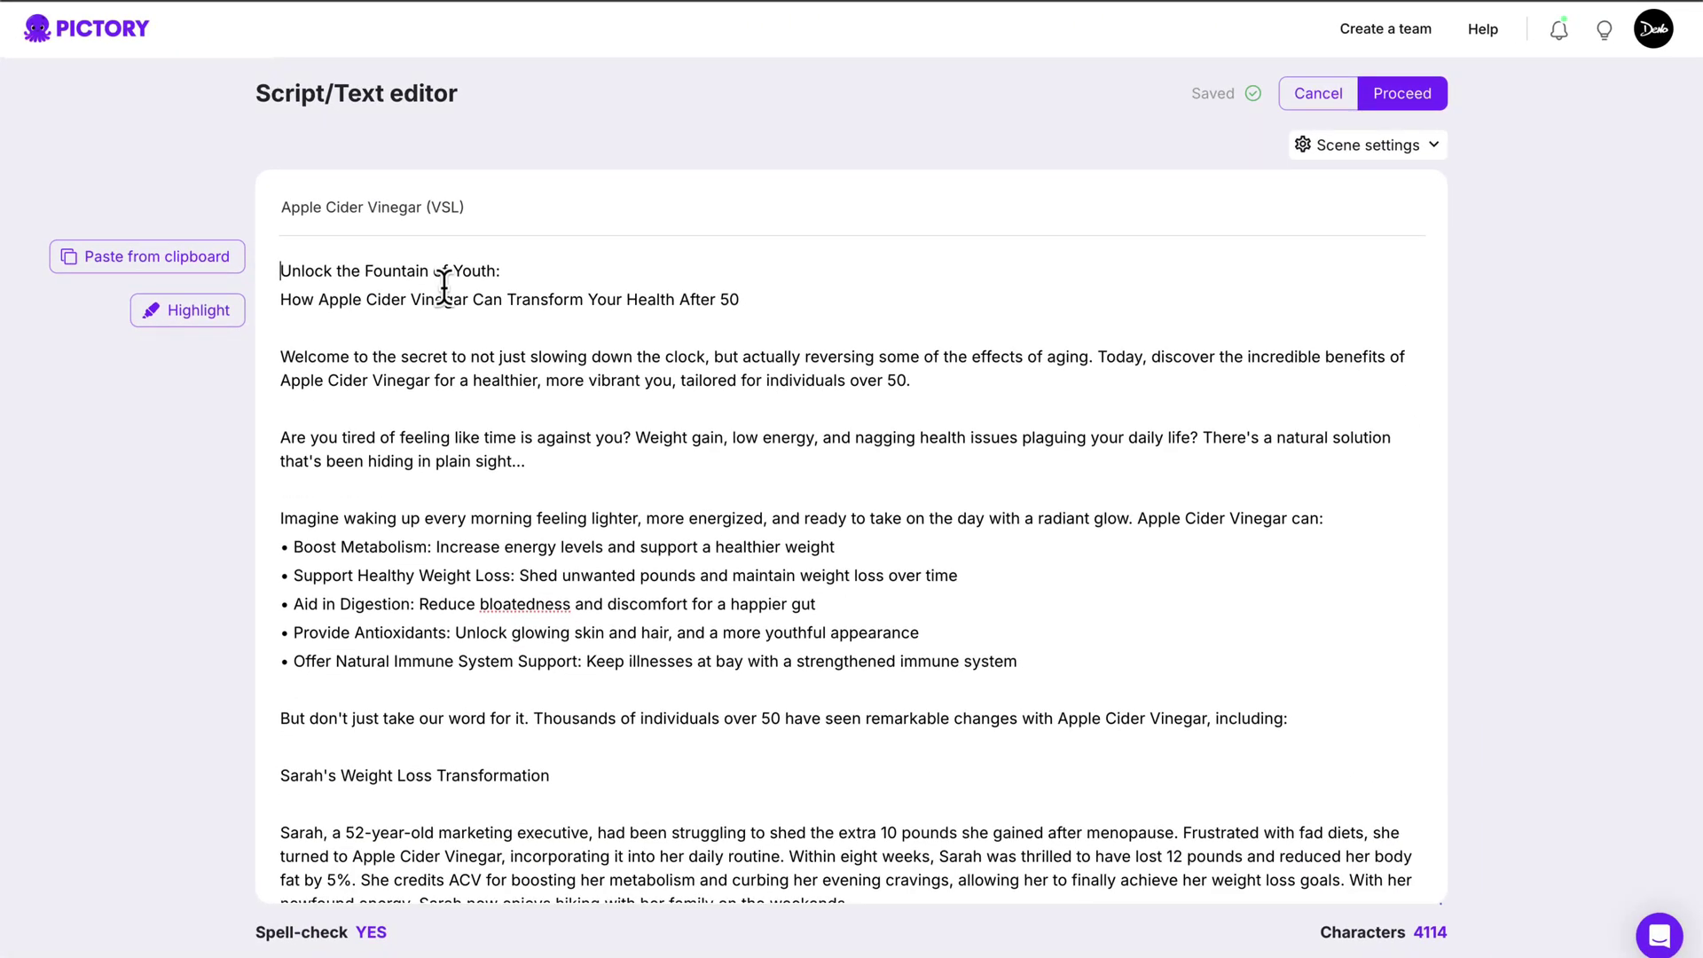
{"action": "left_click", "coordinate": [1272, 474]}
{"action": "key", "text": "Return"}
{"action": "left_click", "coordinate": [728, 567]}
{"action": "key", "text": "Return"}
{"action": "left_click", "coordinate": [1379, 567]}
{"action": "key", "text": "BackSpace"}
{"action": "key", "text": "Return"}
{"action": "left_click", "coordinate": [1137, 556]}
{"action": "key", "text": "BackSpace"}
{"action": "key", "text": "Return"}
{"action": "left_click", "coordinate": [533, 779]}
{"action": "key", "text": "BackSpace"}
{"action": "key", "text": "Return"}
Further down, put 'She credits ACV' and 'With her newfound energy' on their own lines
{"action": "scroll", "coordinate": [533, 780], "scroll_direction": "down", "scroll_amount": 3}
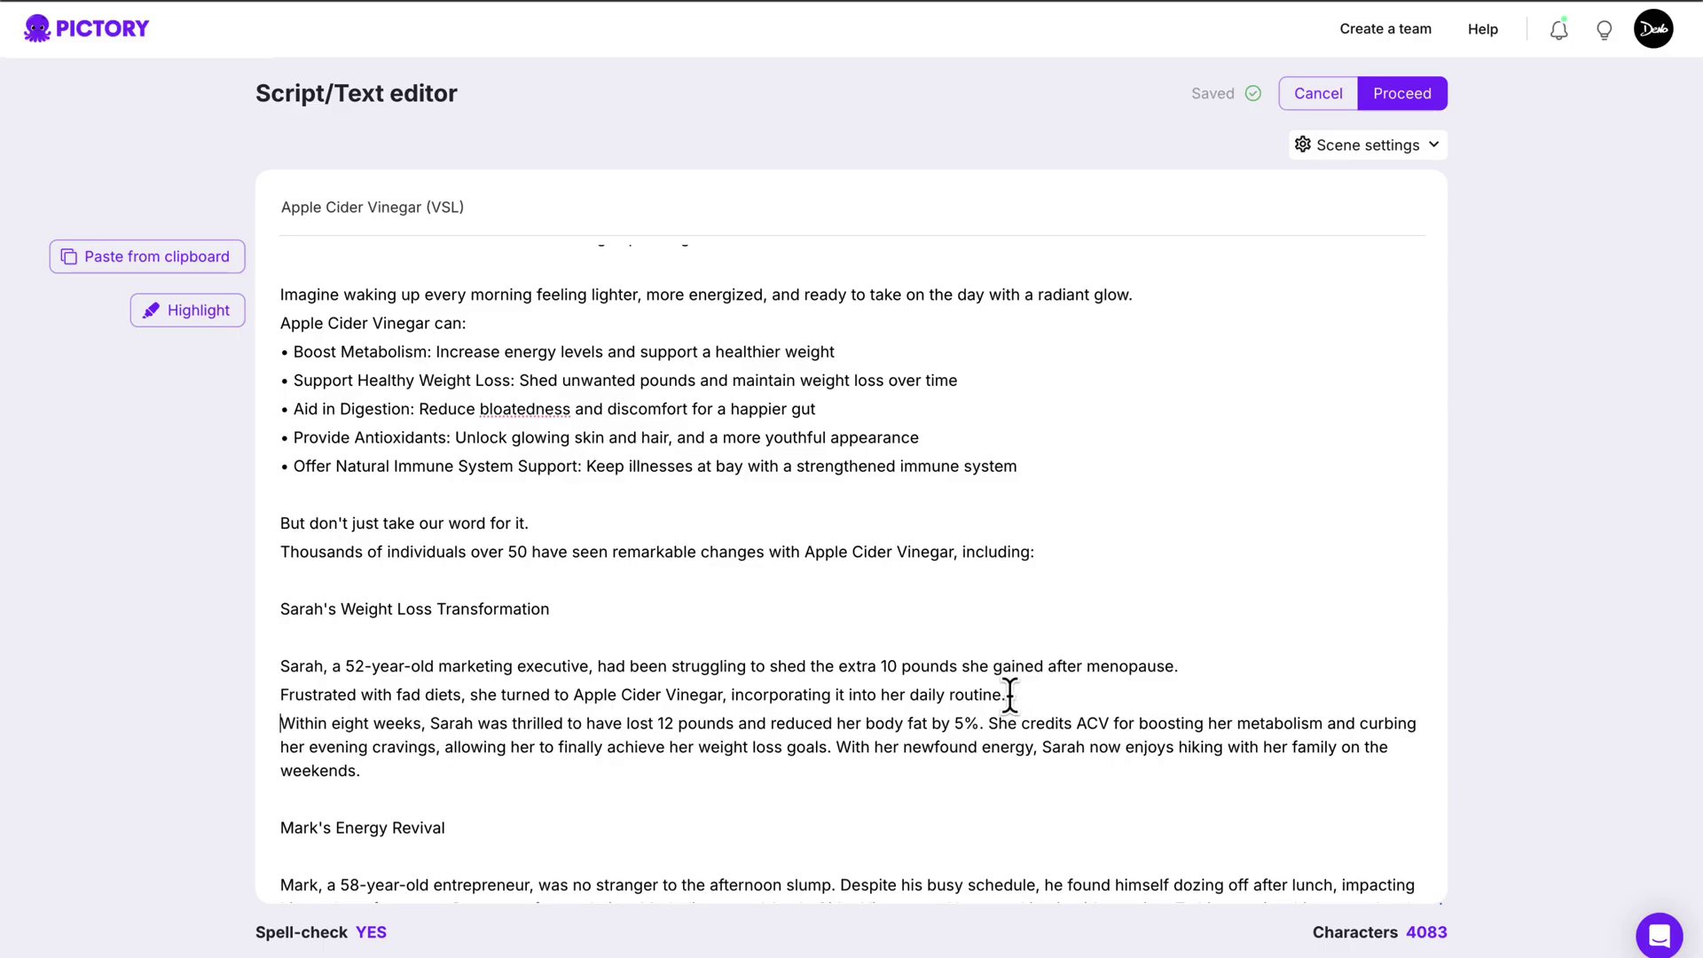
{"action": "left_click", "coordinate": [984, 723]}
{"action": "key", "text": "BackSpace"}
{"action": "key", "text": "Return"}
{"action": "left_click", "coordinate": [1267, 752]}
{"action": "key", "text": "BackSpace"}
{"action": "key", "text": "Return"}
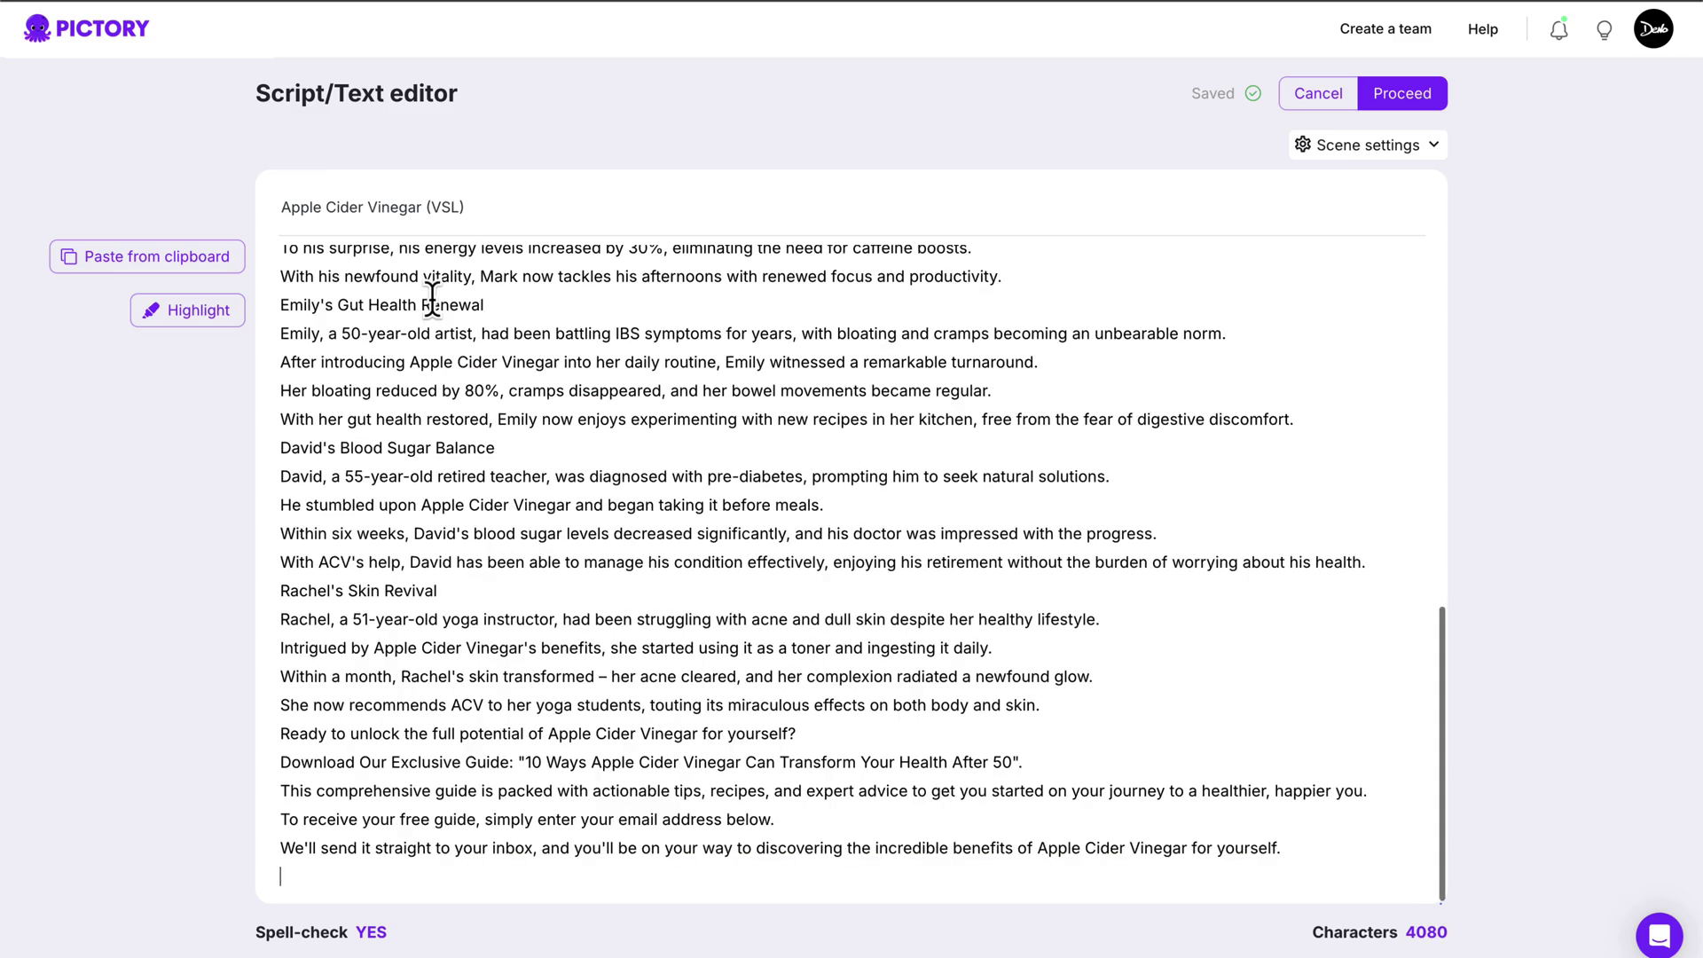
Turn off Auto highlight keywords in Scene settings and generate the storyboard
{"action": "scroll", "coordinate": [431, 404], "scroll_direction": "up", "scroll_amount": 10}
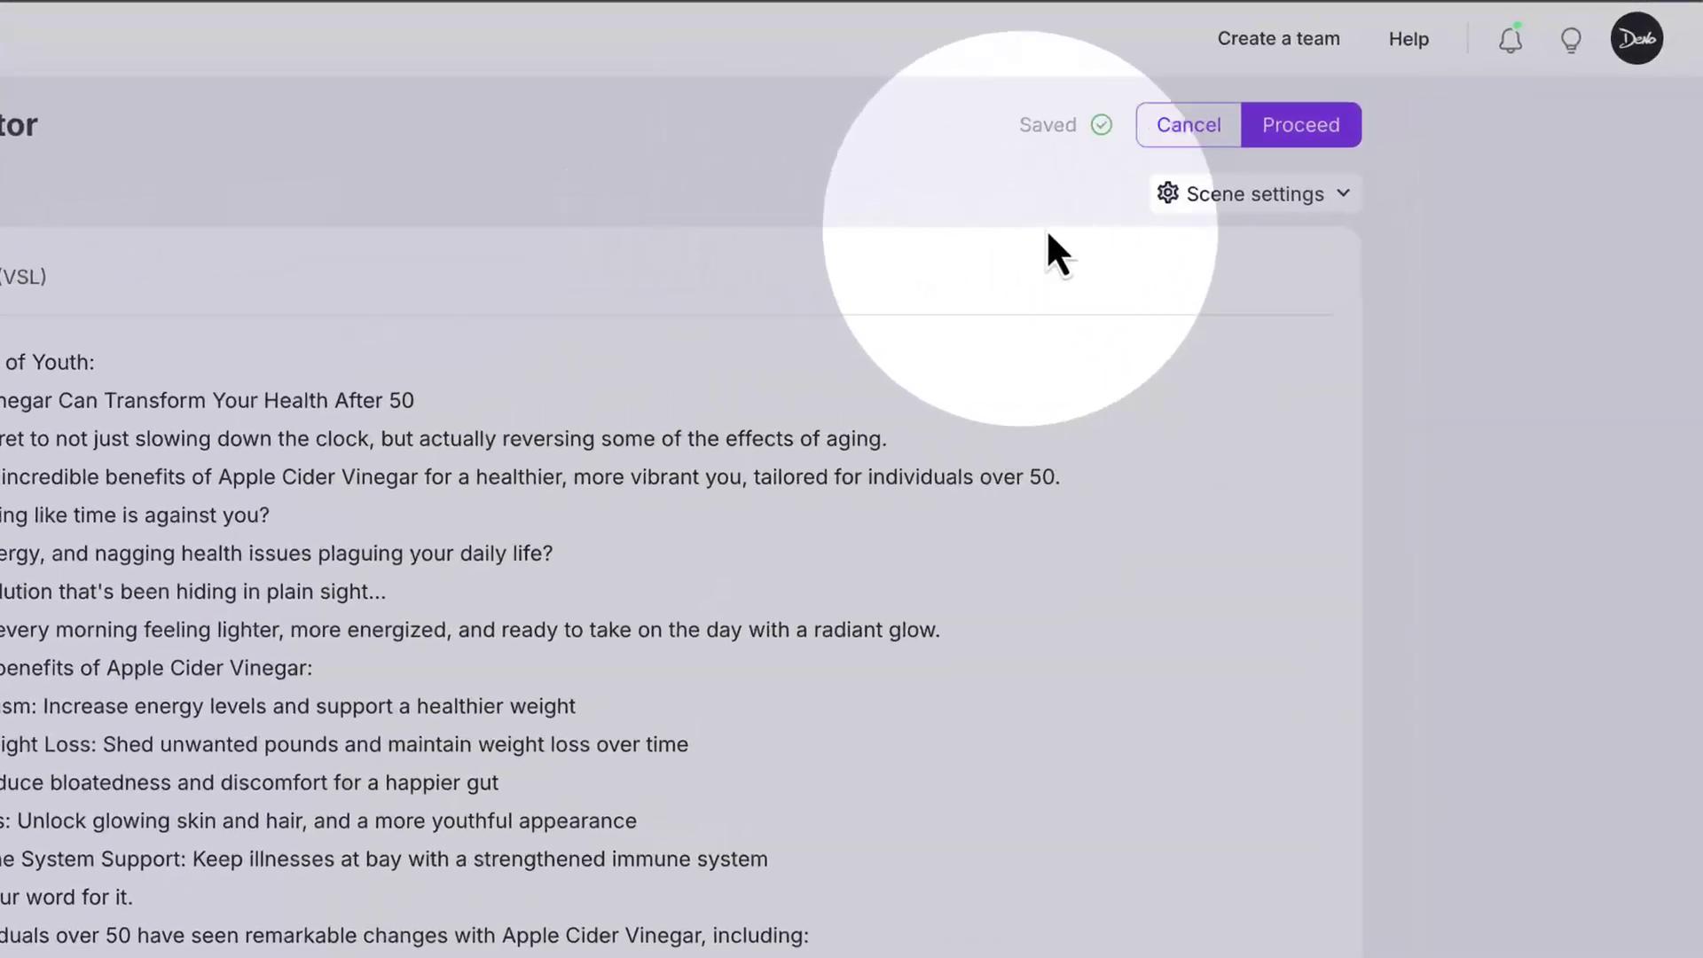
{"action": "left_click", "coordinate": [1355, 146]}
{"action": "left_click", "coordinate": [1251, 308]}
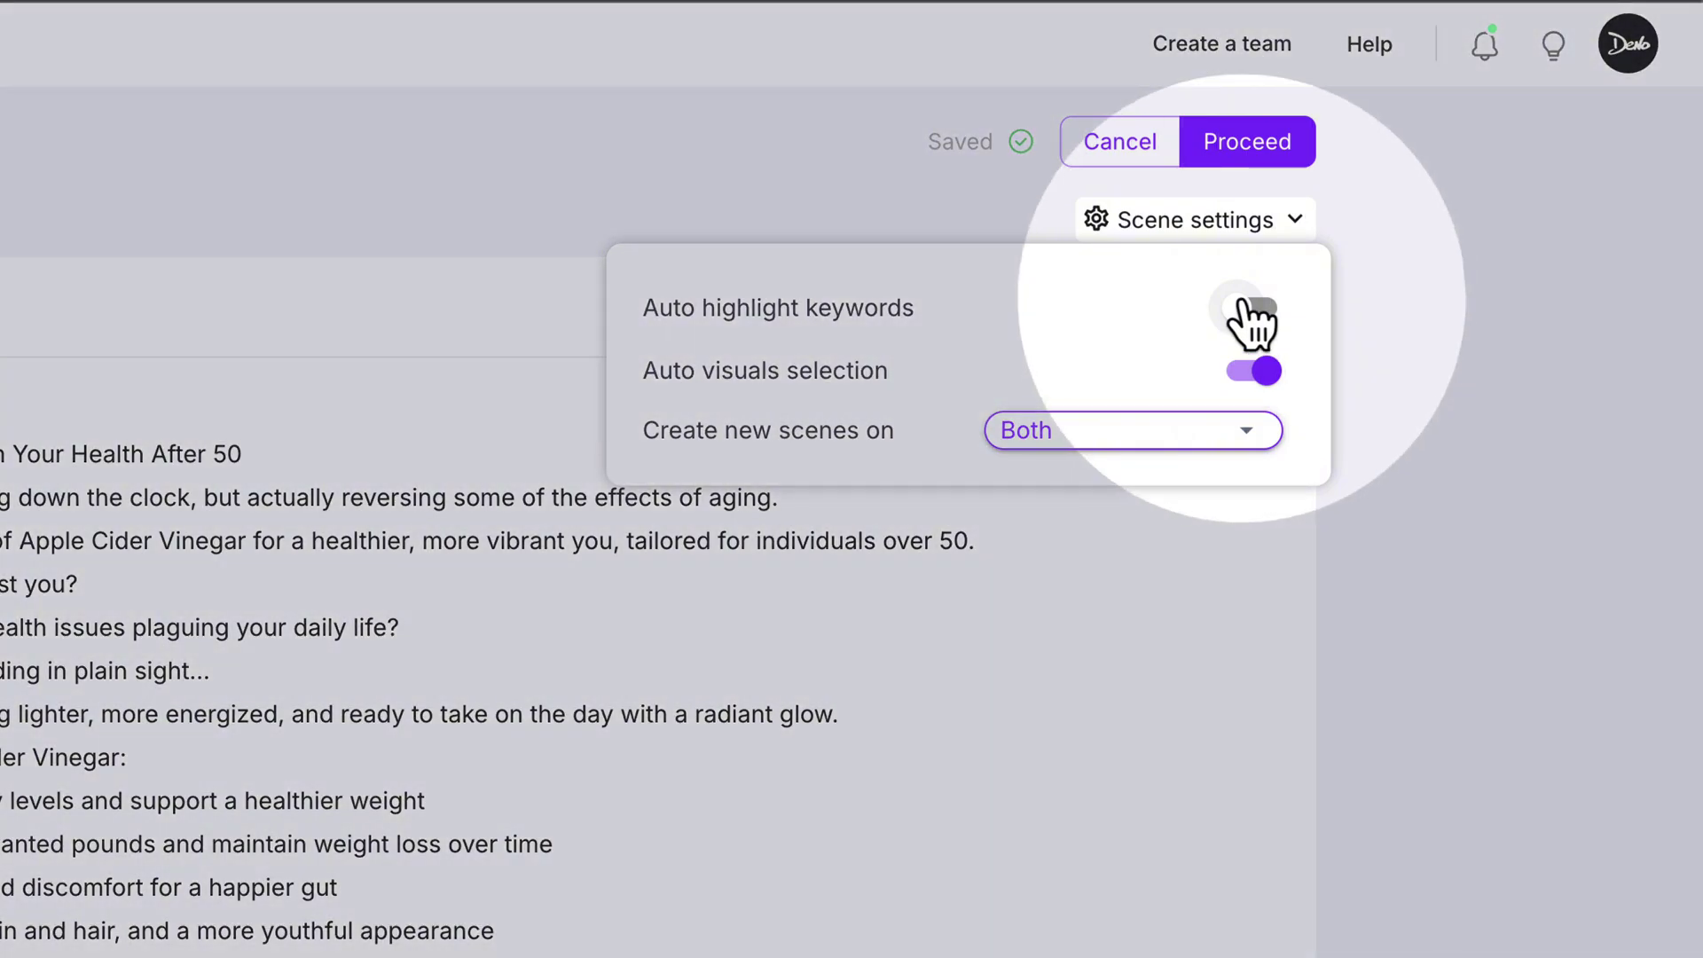
{"action": "left_click", "coordinate": [1243, 158]}
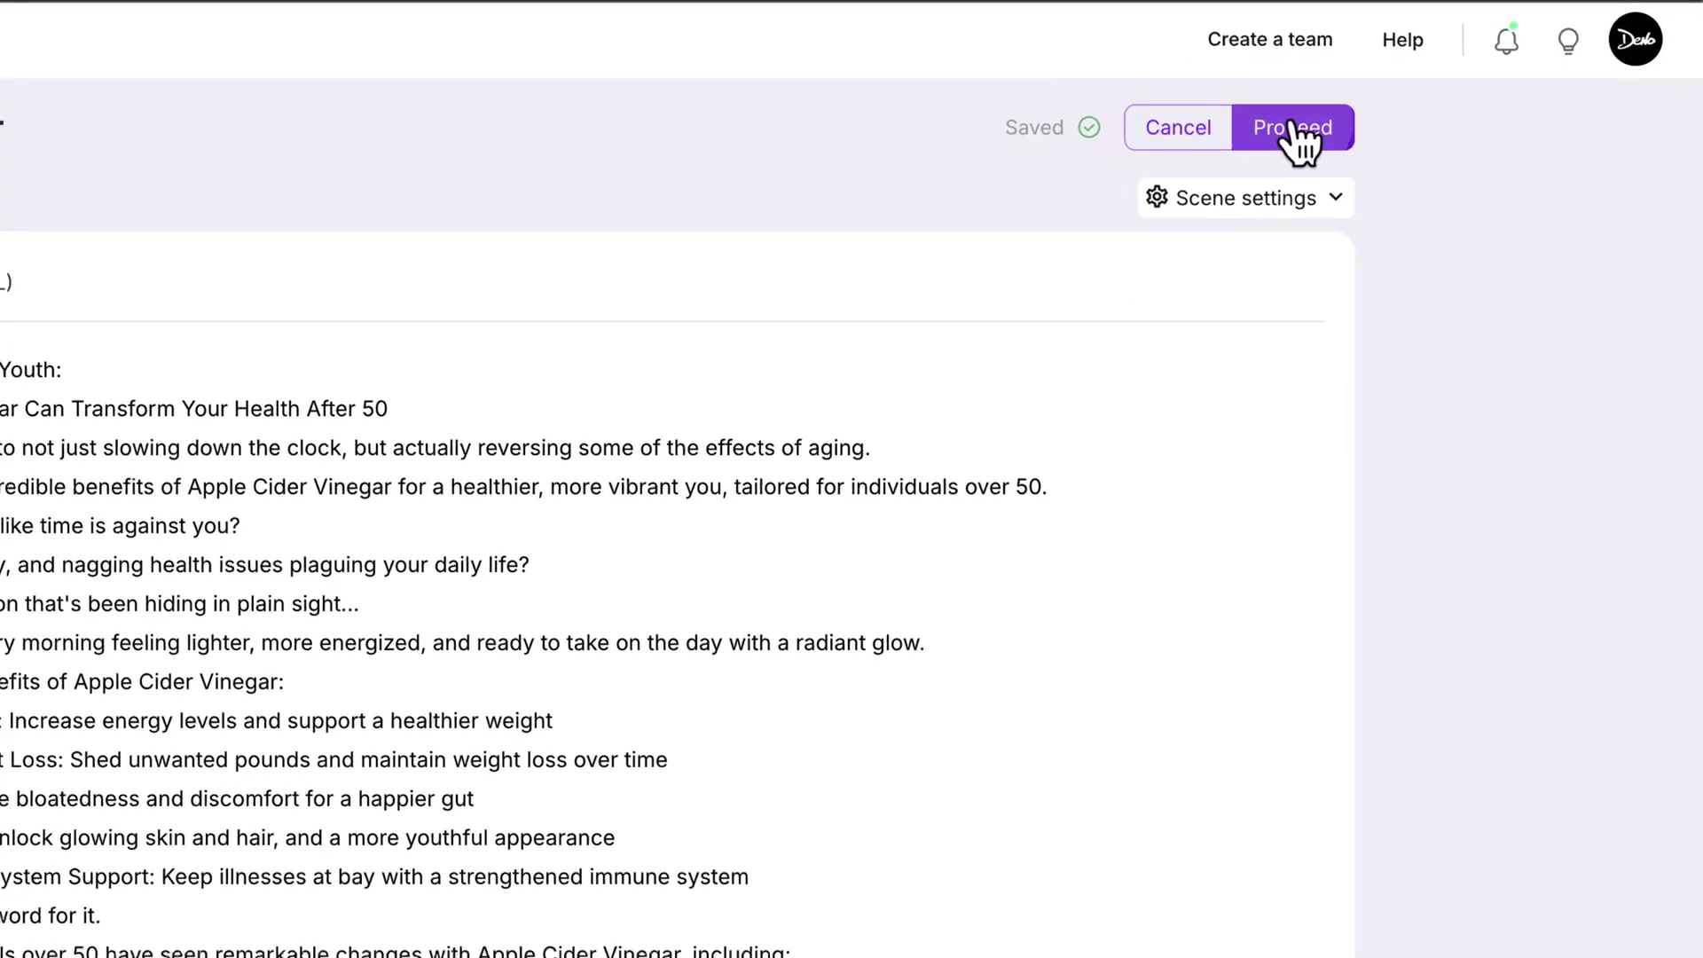
{"action": "left_click", "coordinate": [1293, 128]}
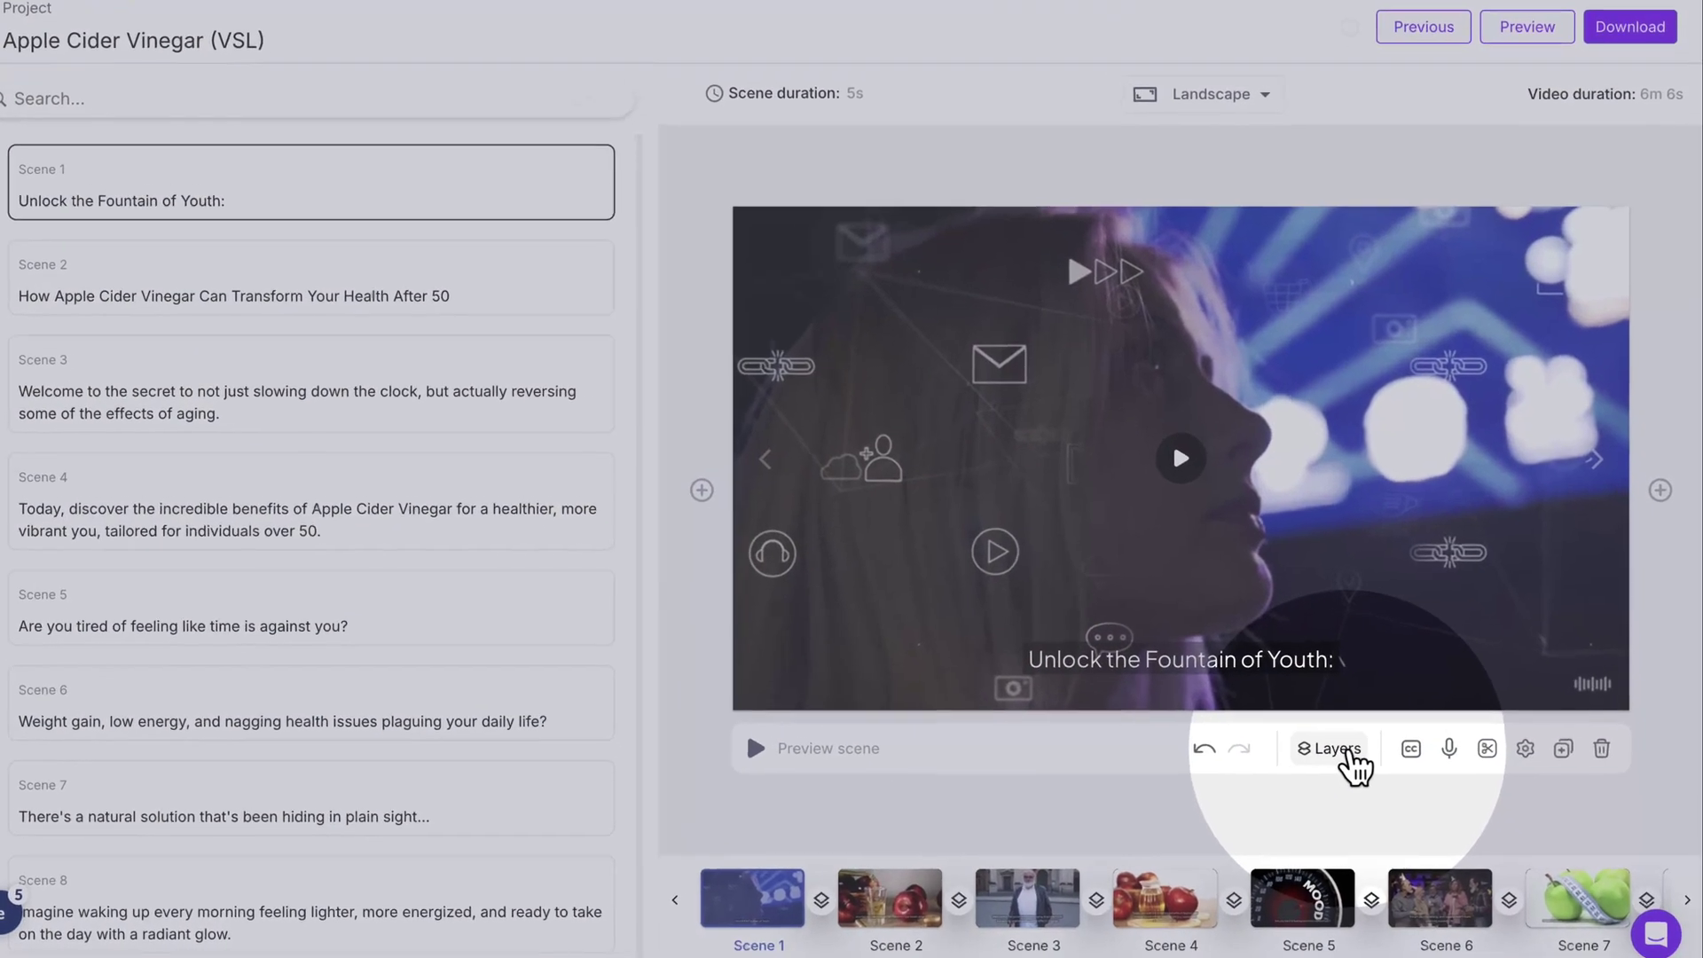
Show Scene 1's layers, listing its 'Unlock The Fountain Of Youth:' text and Background layers
{"action": "left_click", "coordinate": [1345, 757]}
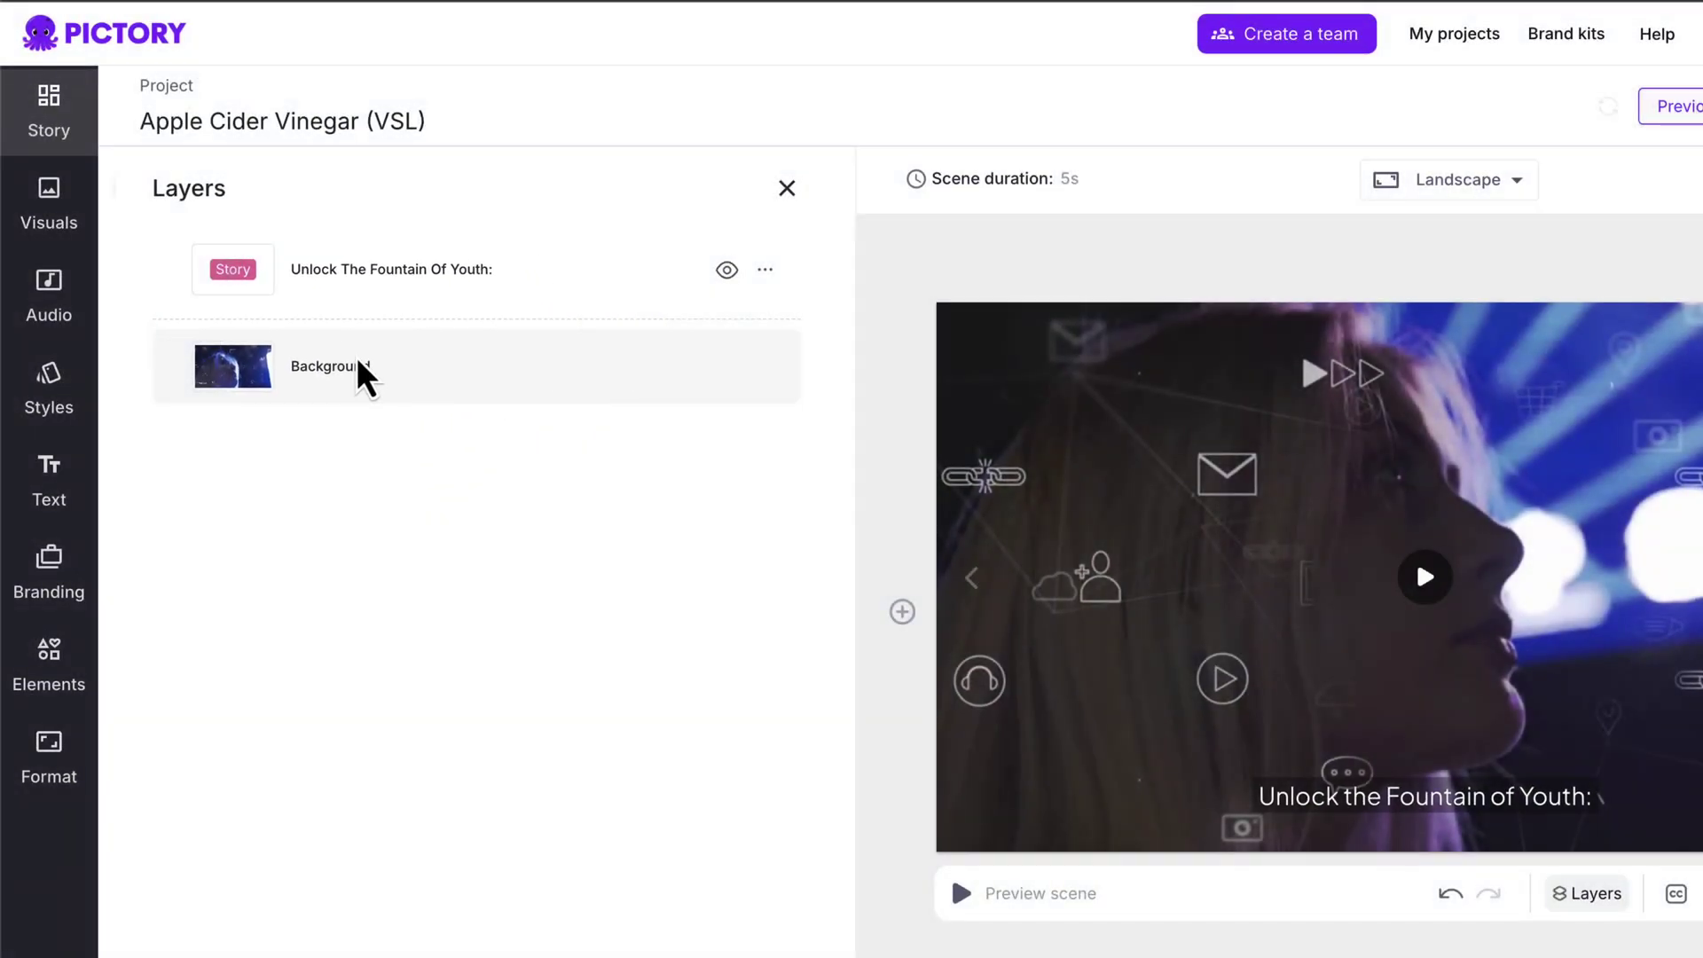
Give Scene 1's background a 10ff00 green overlay at 80% opacity and bulk apply it to all scenes
{"action": "left_click", "coordinate": [365, 371]}
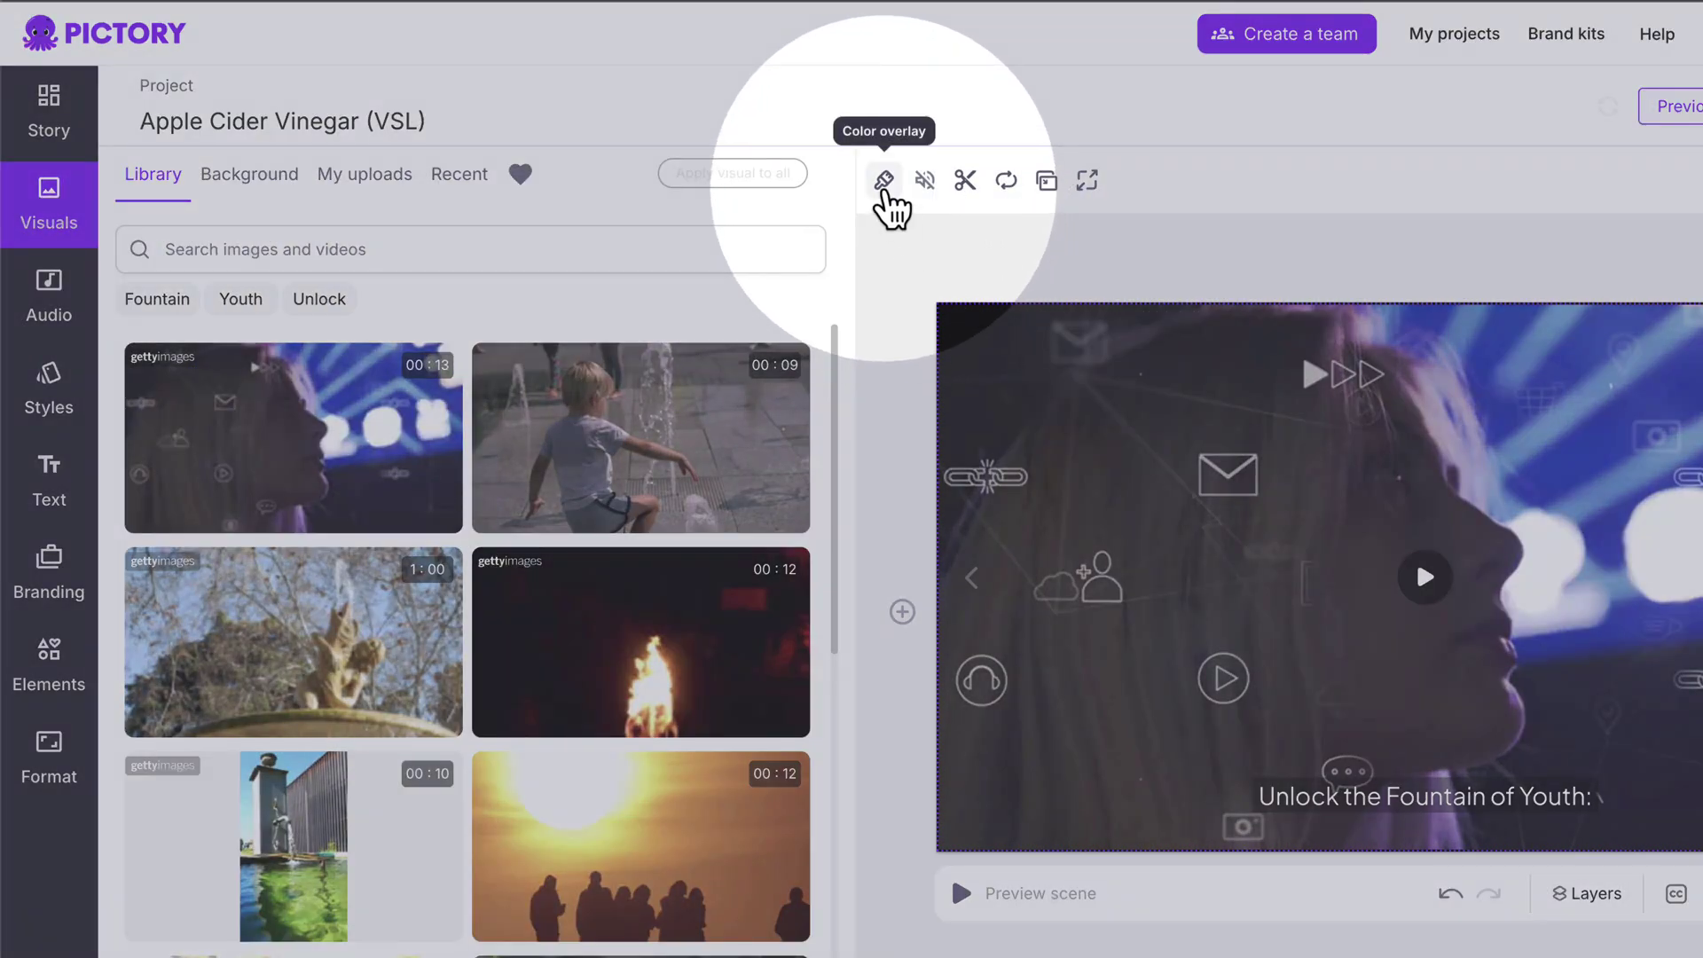
{"action": "left_click", "coordinate": [885, 181]}
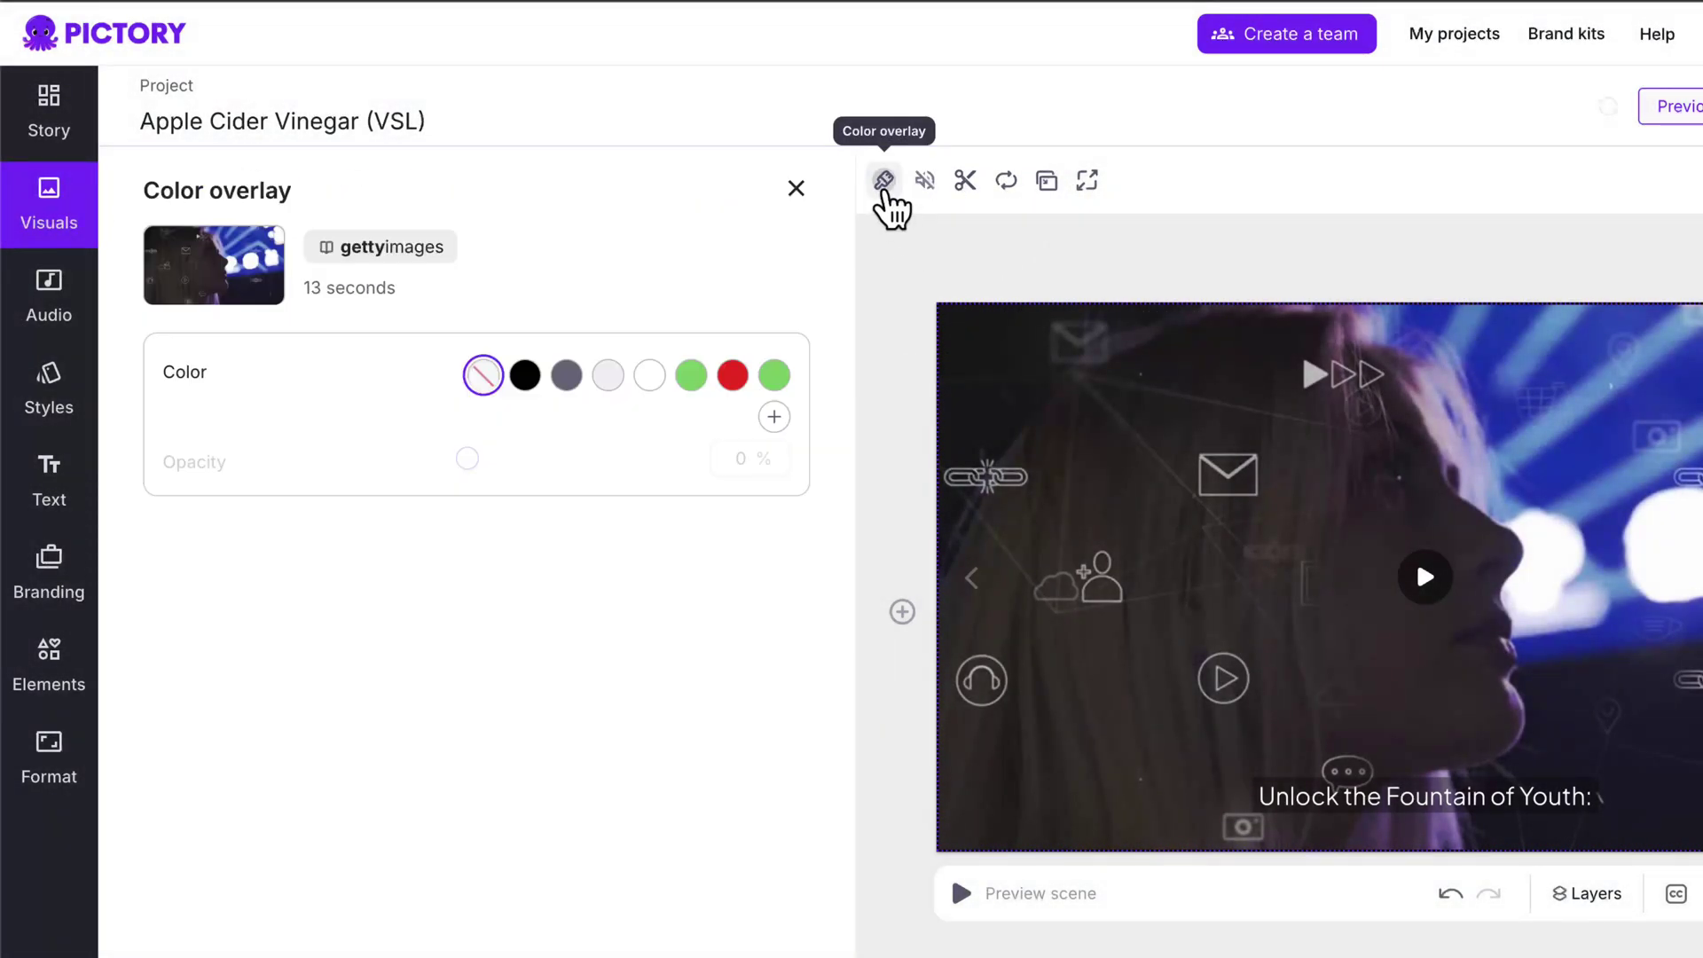
{"action": "left_click", "coordinate": [774, 417]}
{"action": "double_click", "coordinate": [734, 695]}
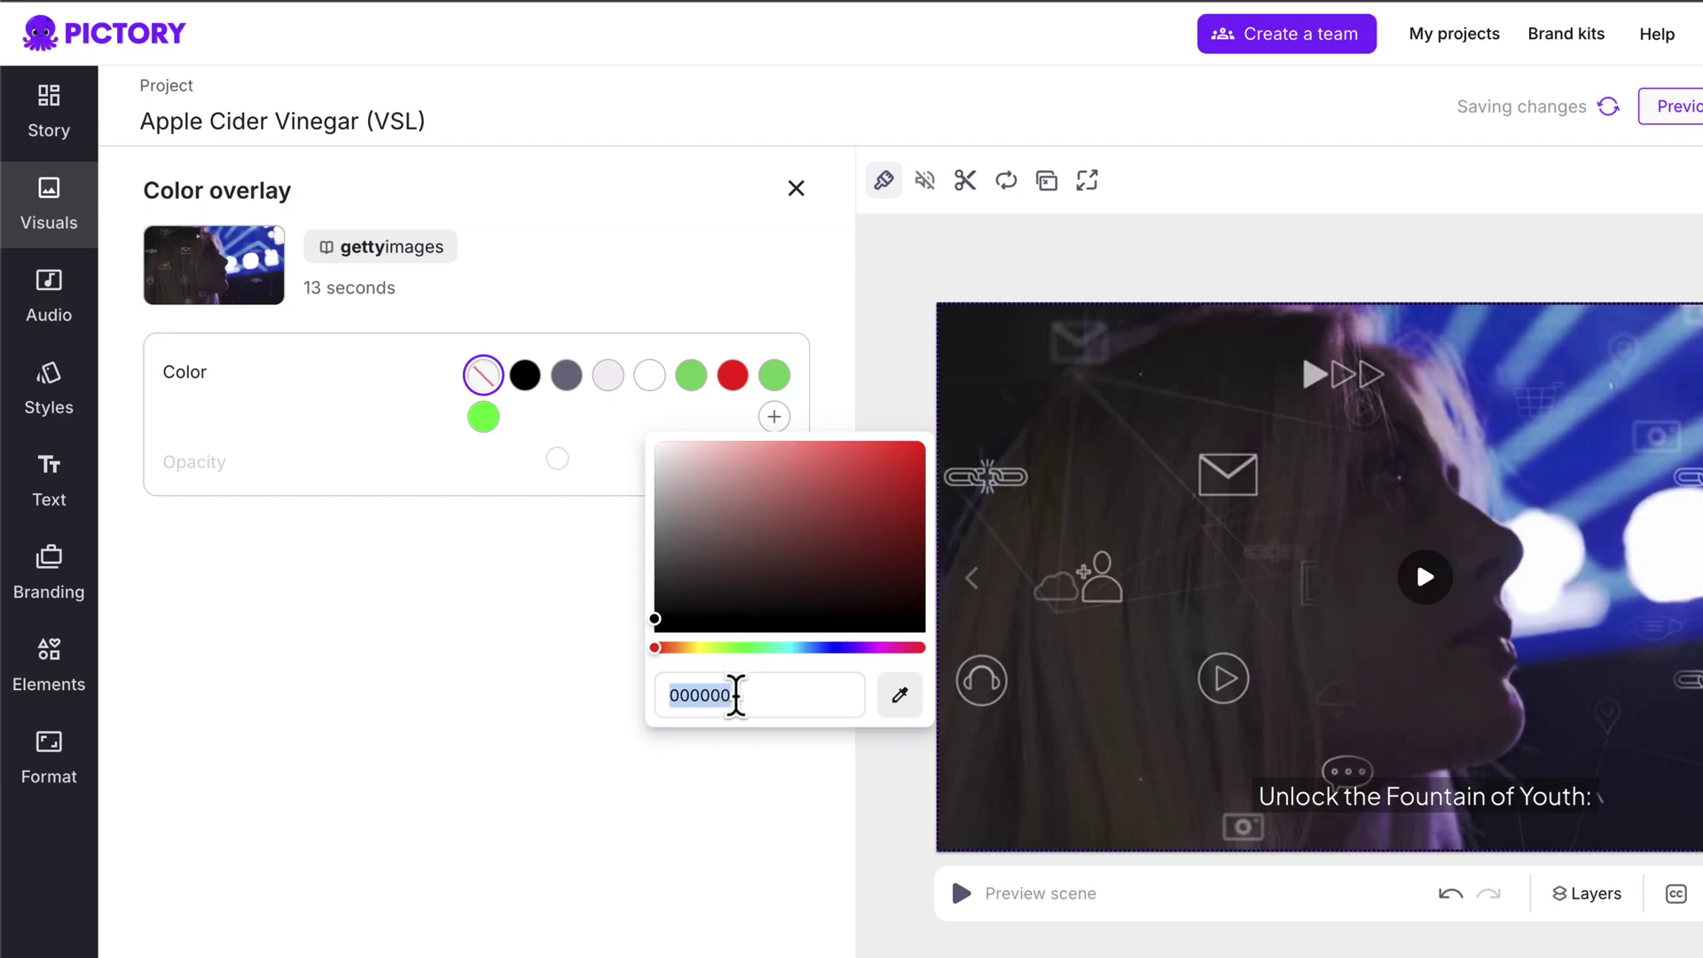
{"action": "type", "text": "7ef950"}
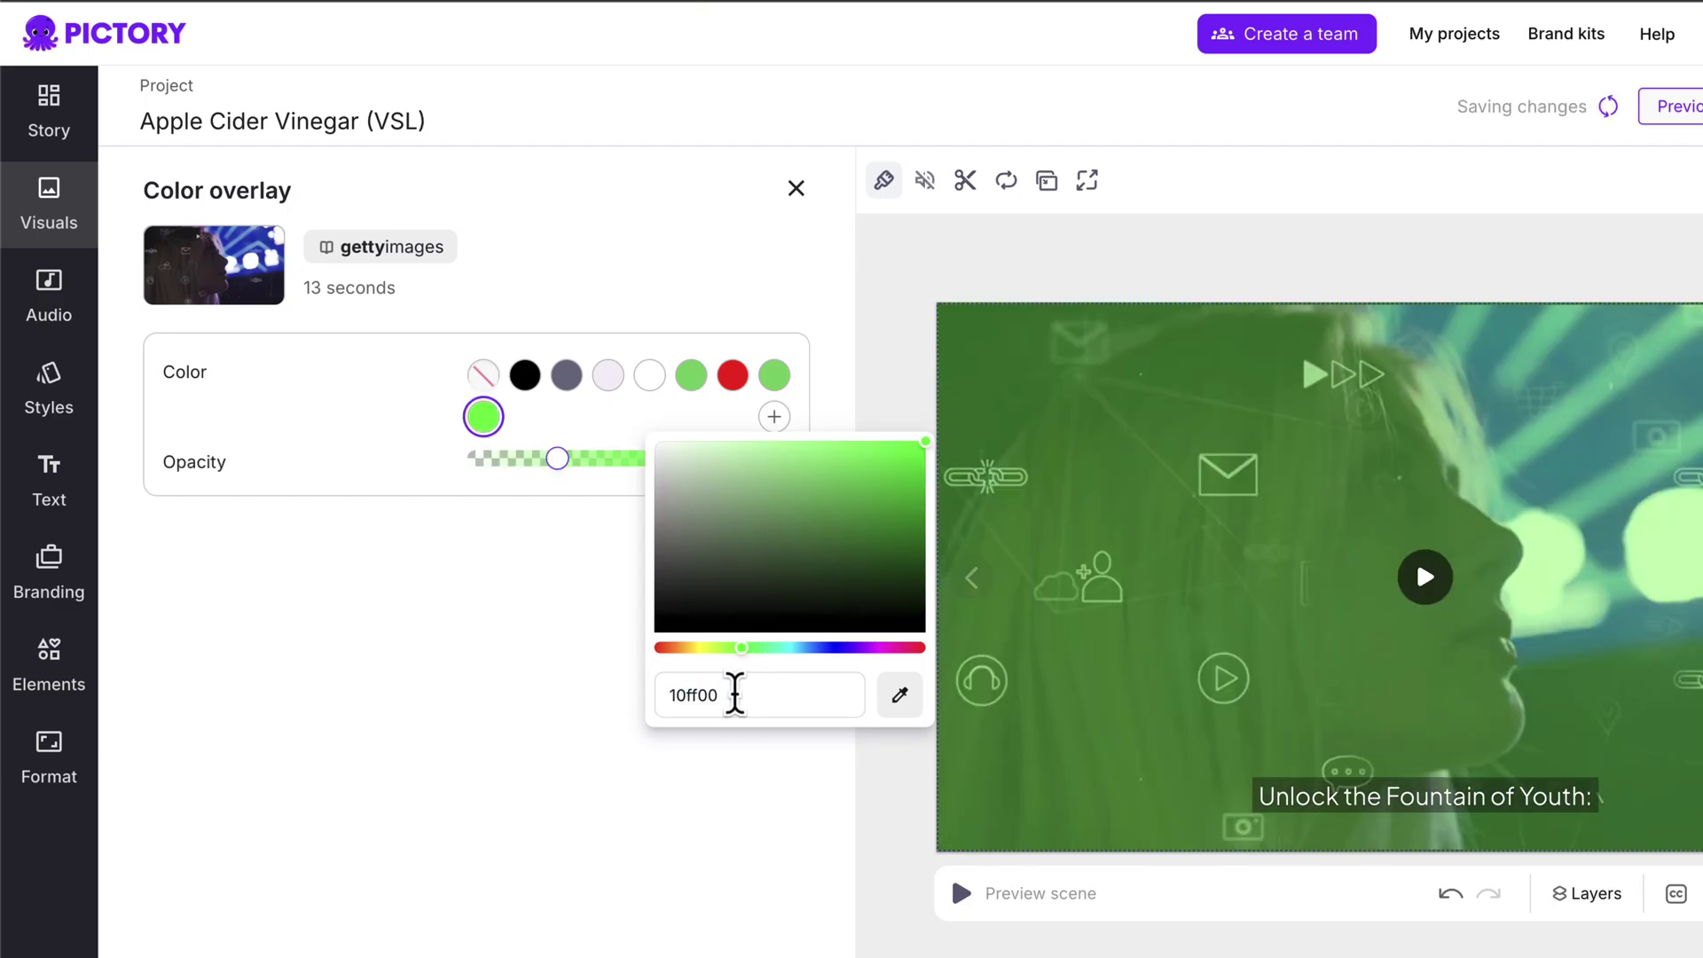
{"action": "left_click", "coordinate": [752, 454]}
{"action": "type", "text": "80"}
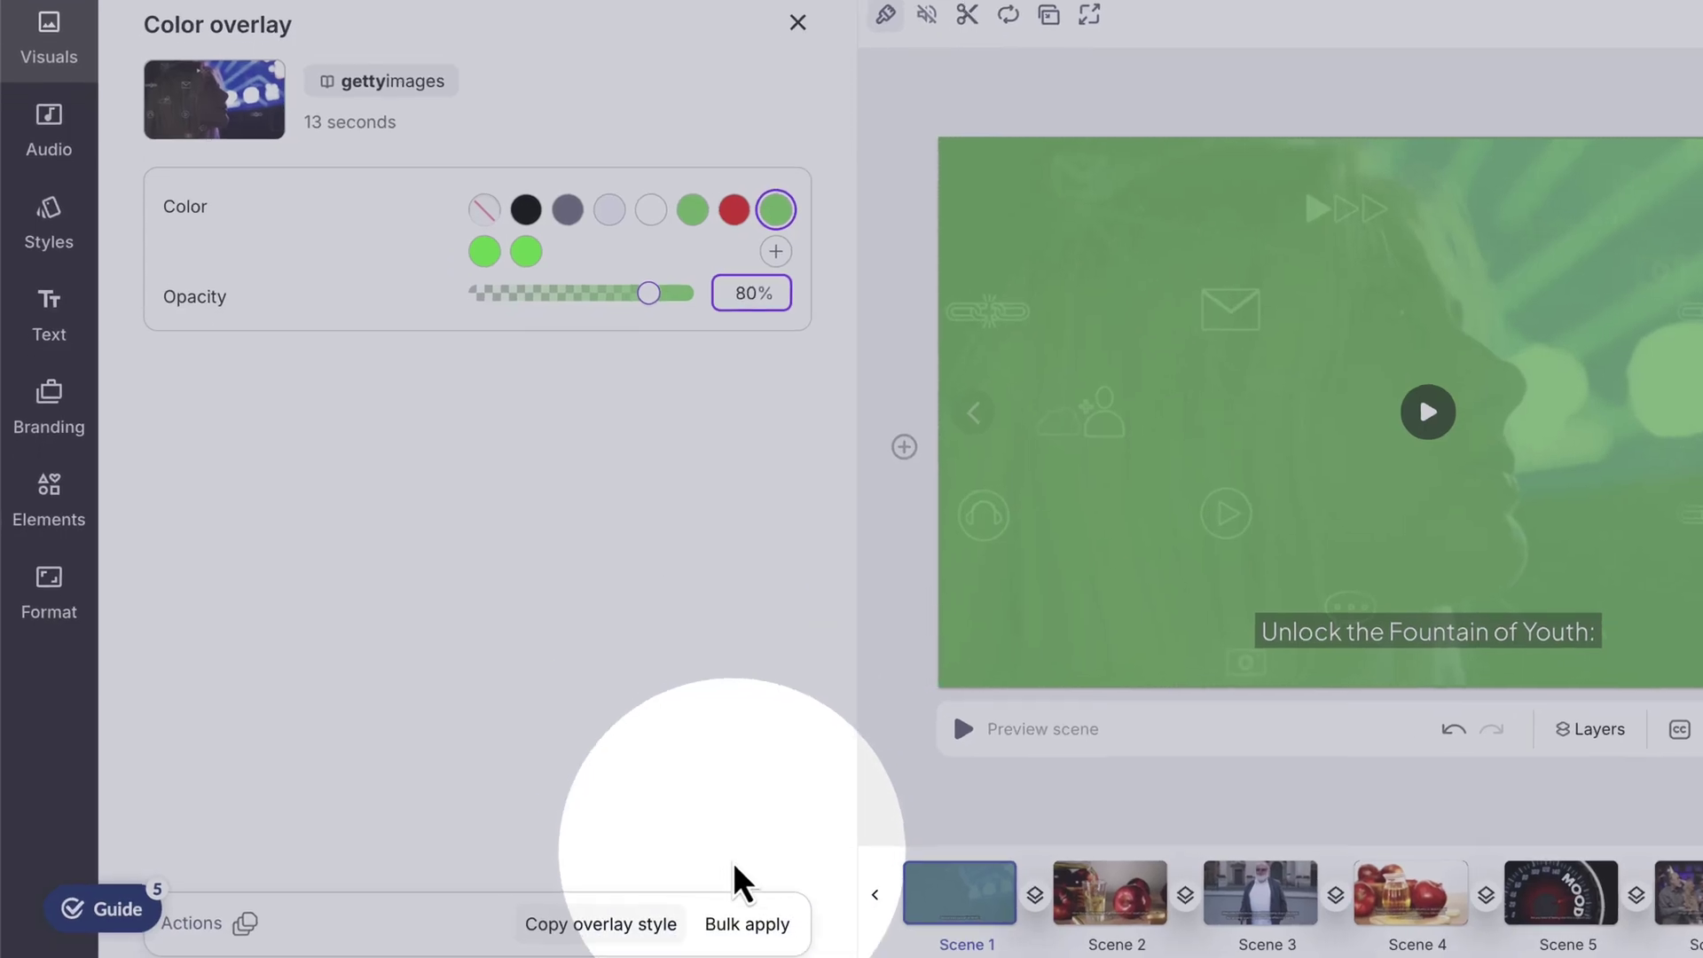
{"action": "left_click", "coordinate": [734, 927]}
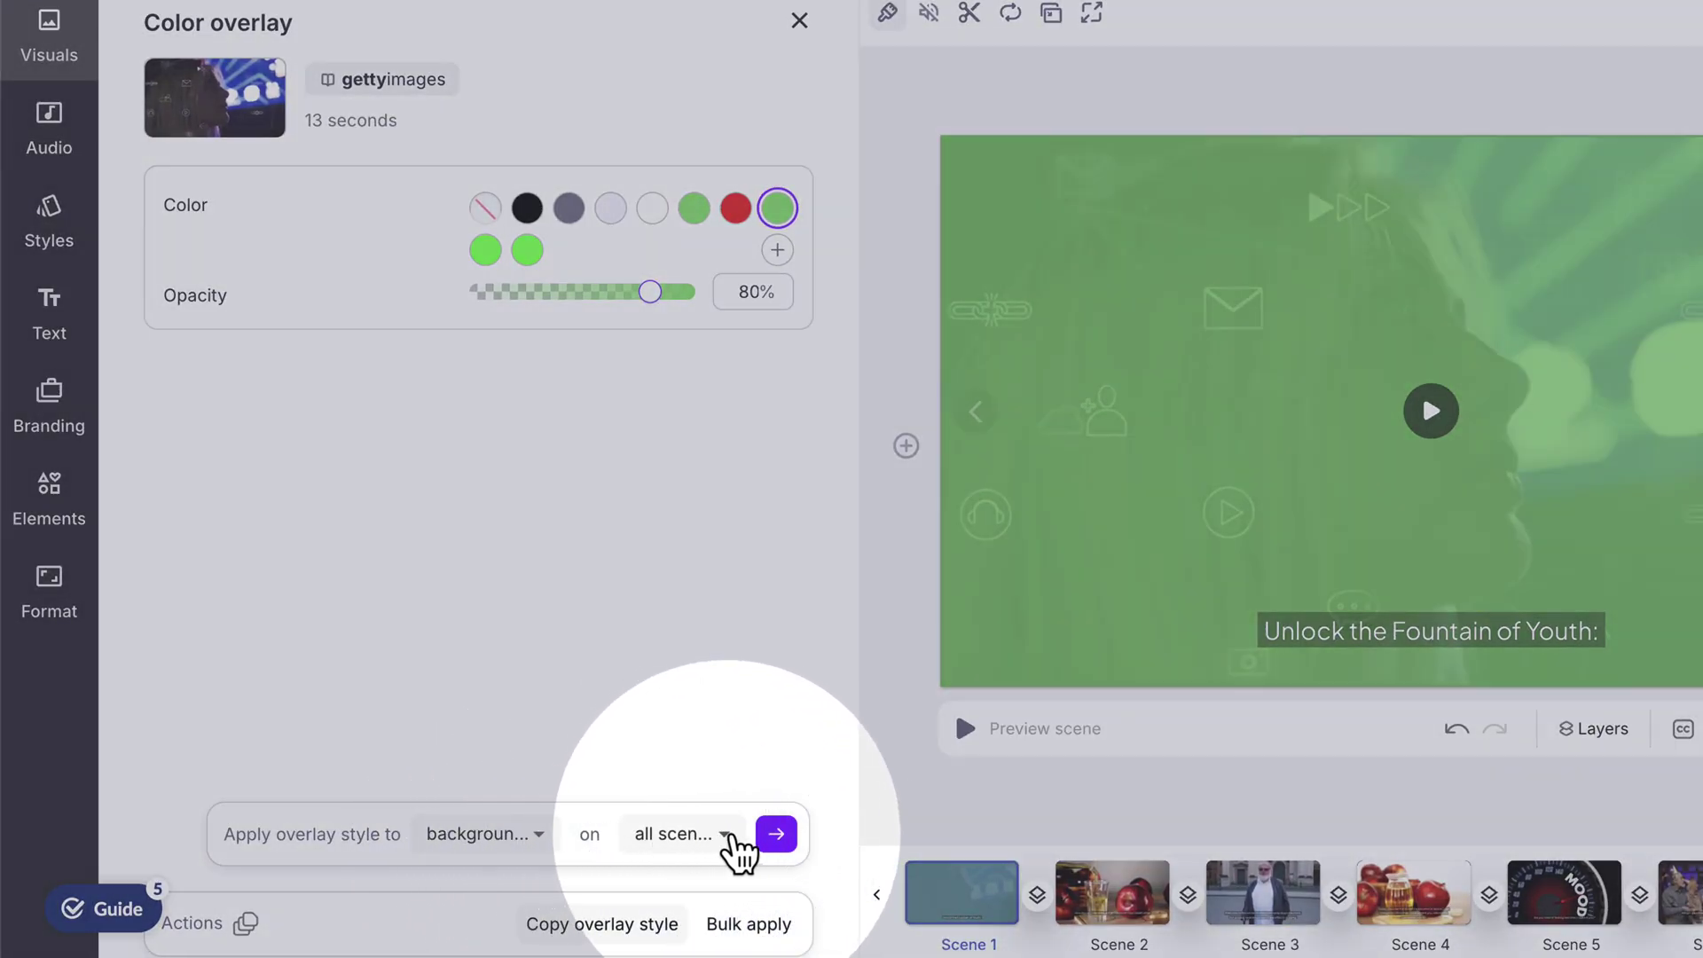
{"action": "left_click", "coordinate": [774, 836]}
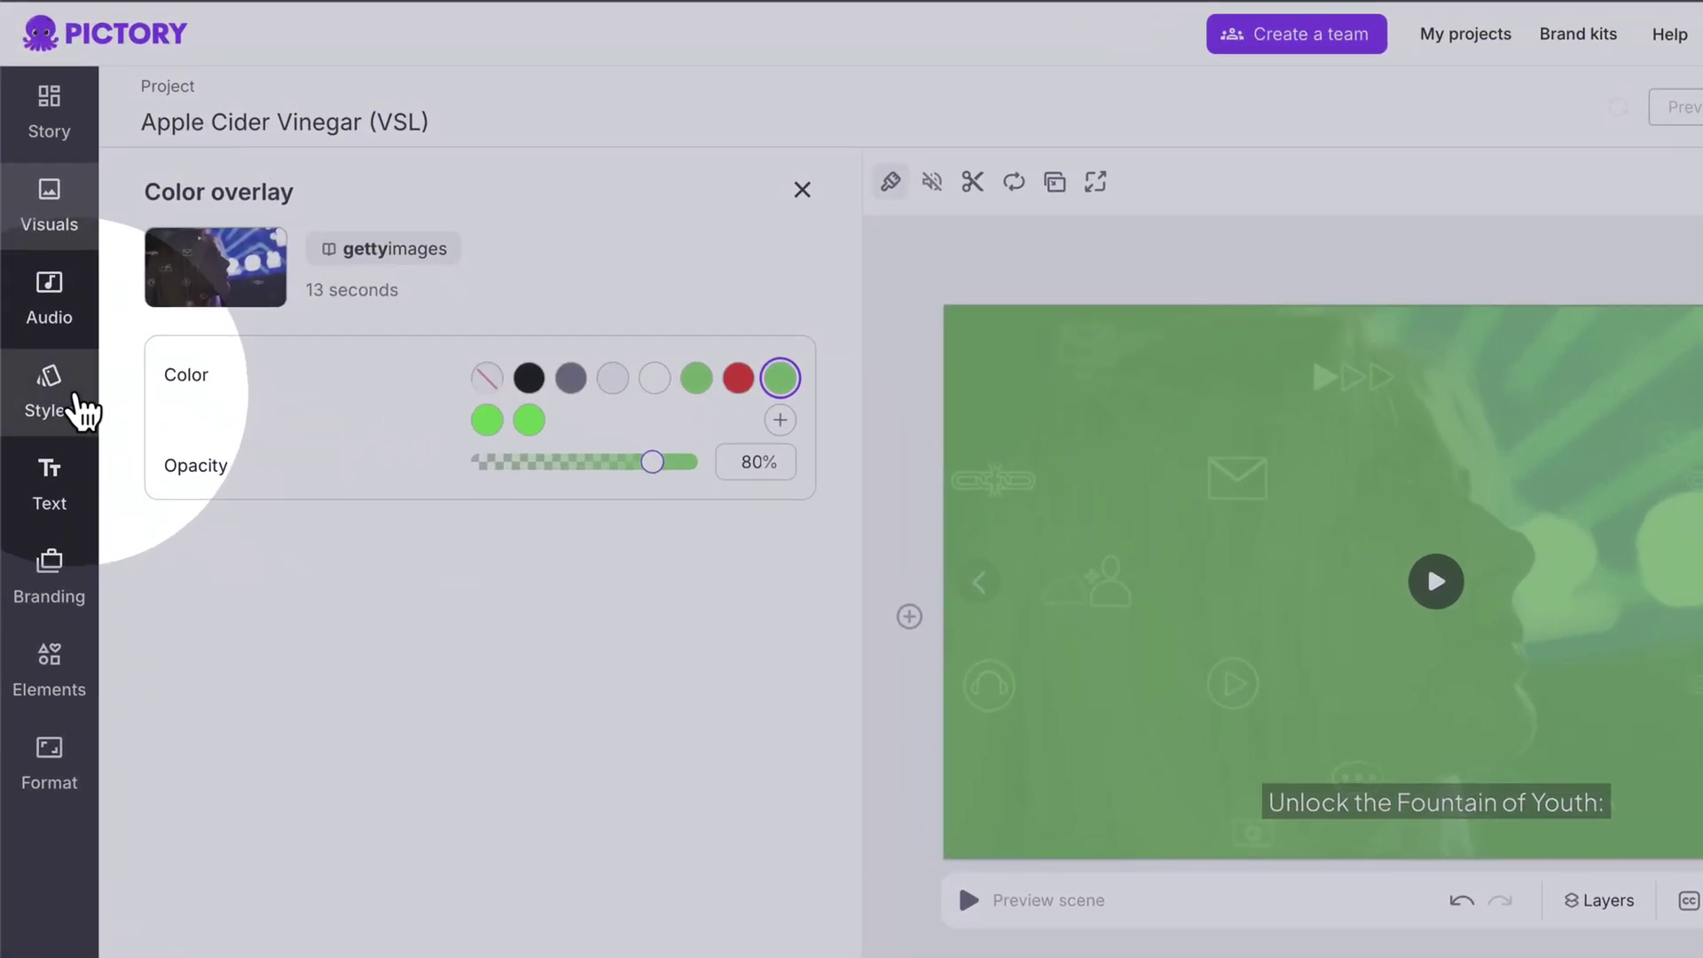
Browse My styles and the Styles library, then apply the Heading style to Scene 1's caption
{"action": "left_click", "coordinate": [41, 343]}
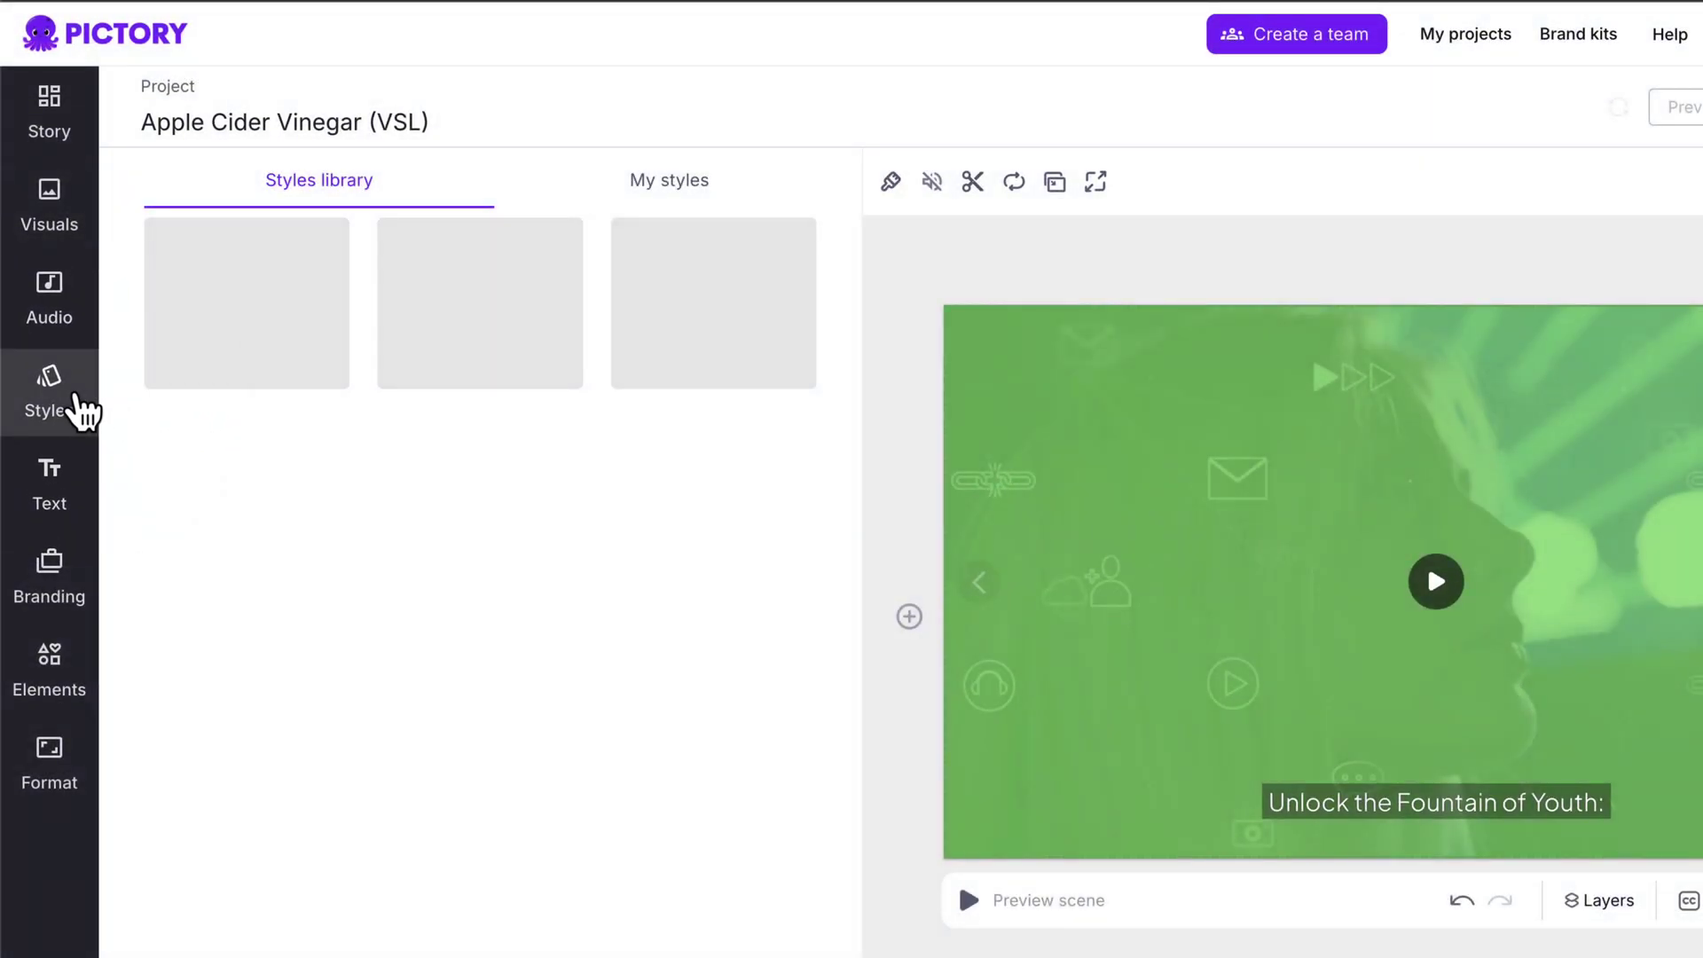
{"action": "scroll", "coordinate": [236, 425], "scroll_direction": "down", "scroll_amount": 5}
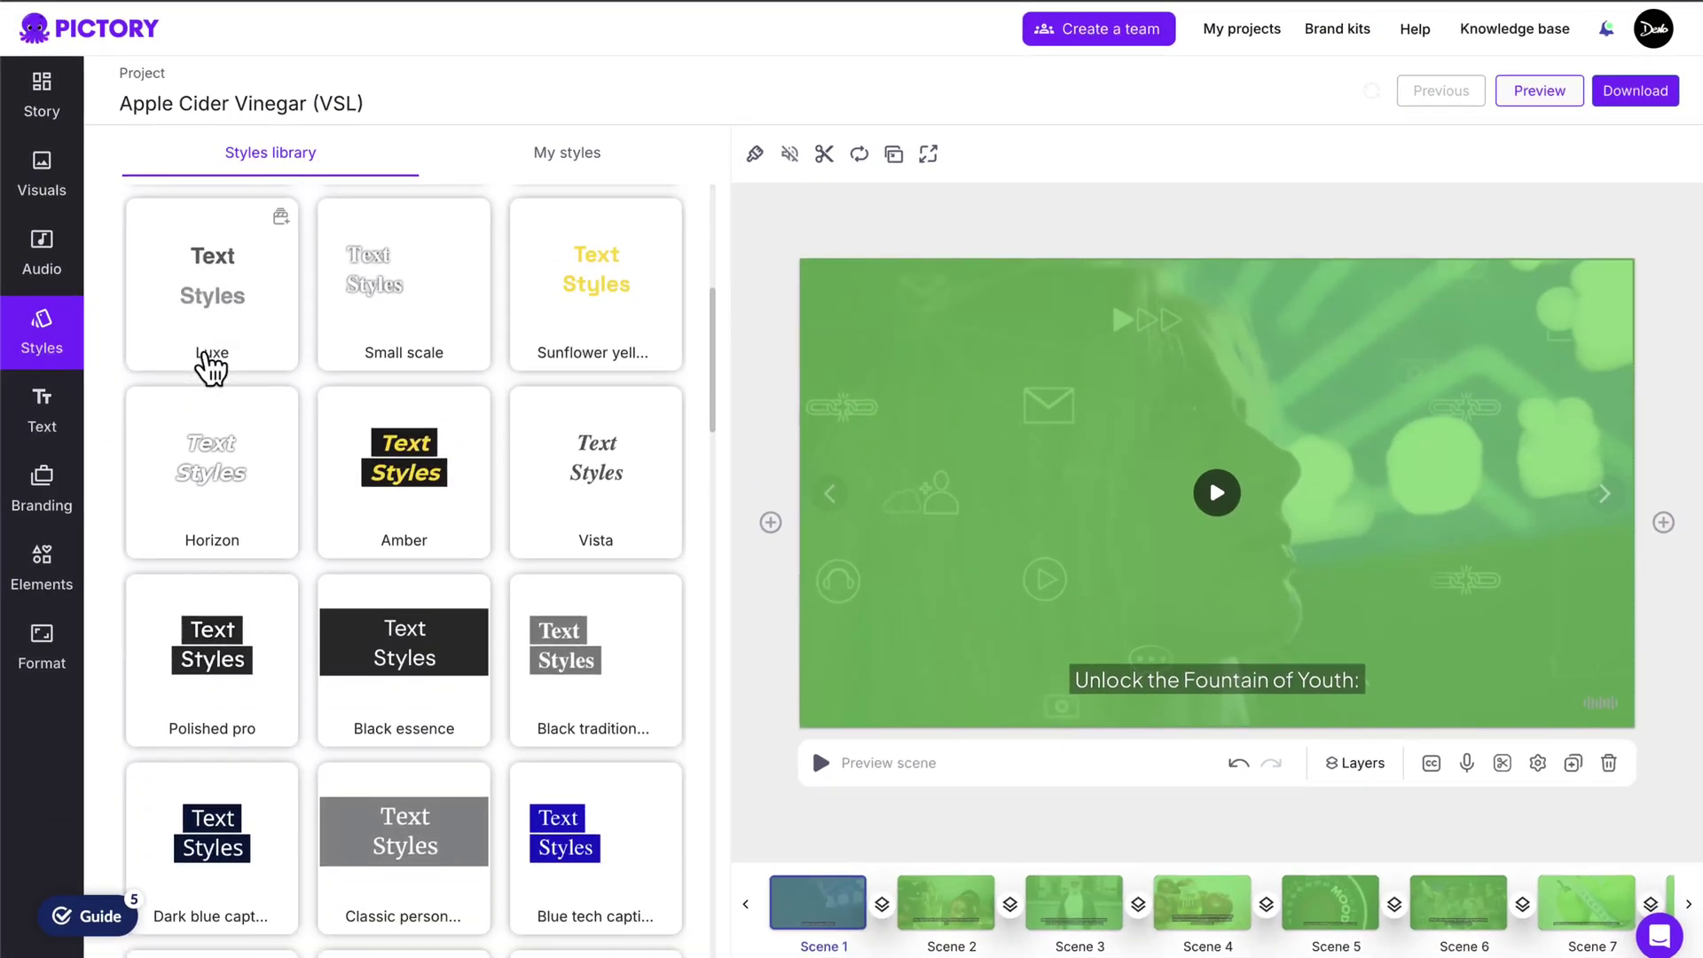
{"action": "scroll", "coordinate": [211, 368], "scroll_direction": "down", "scroll_amount": 3}
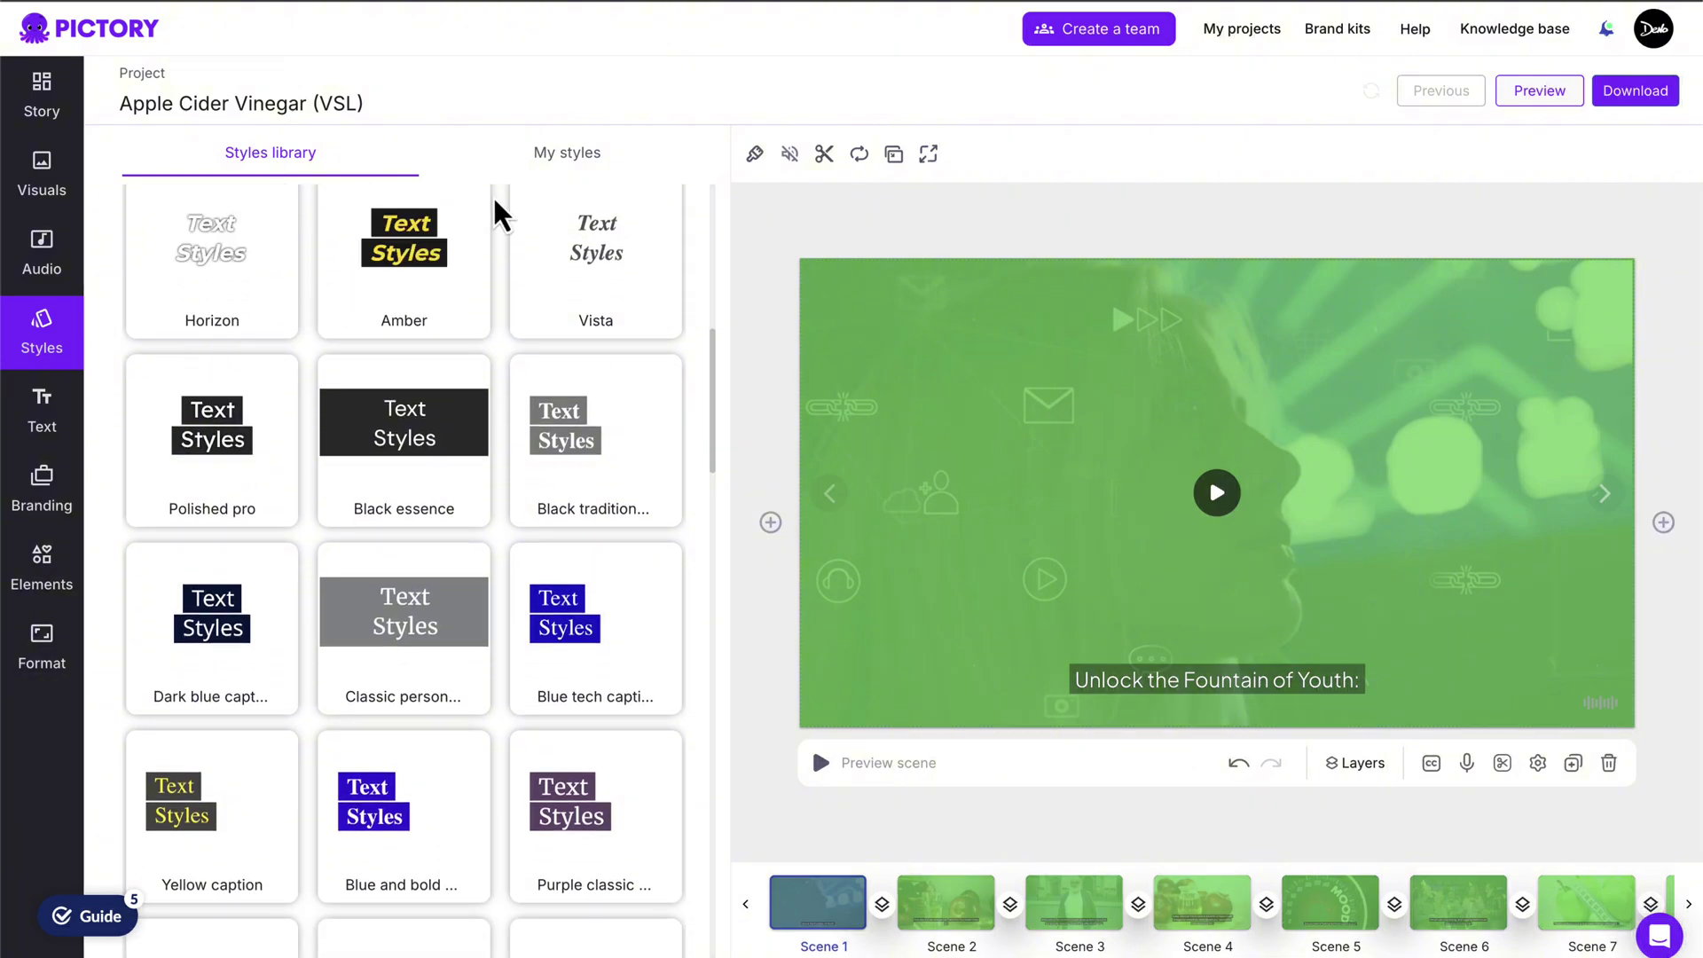
{"action": "left_click", "coordinate": [545, 178]}
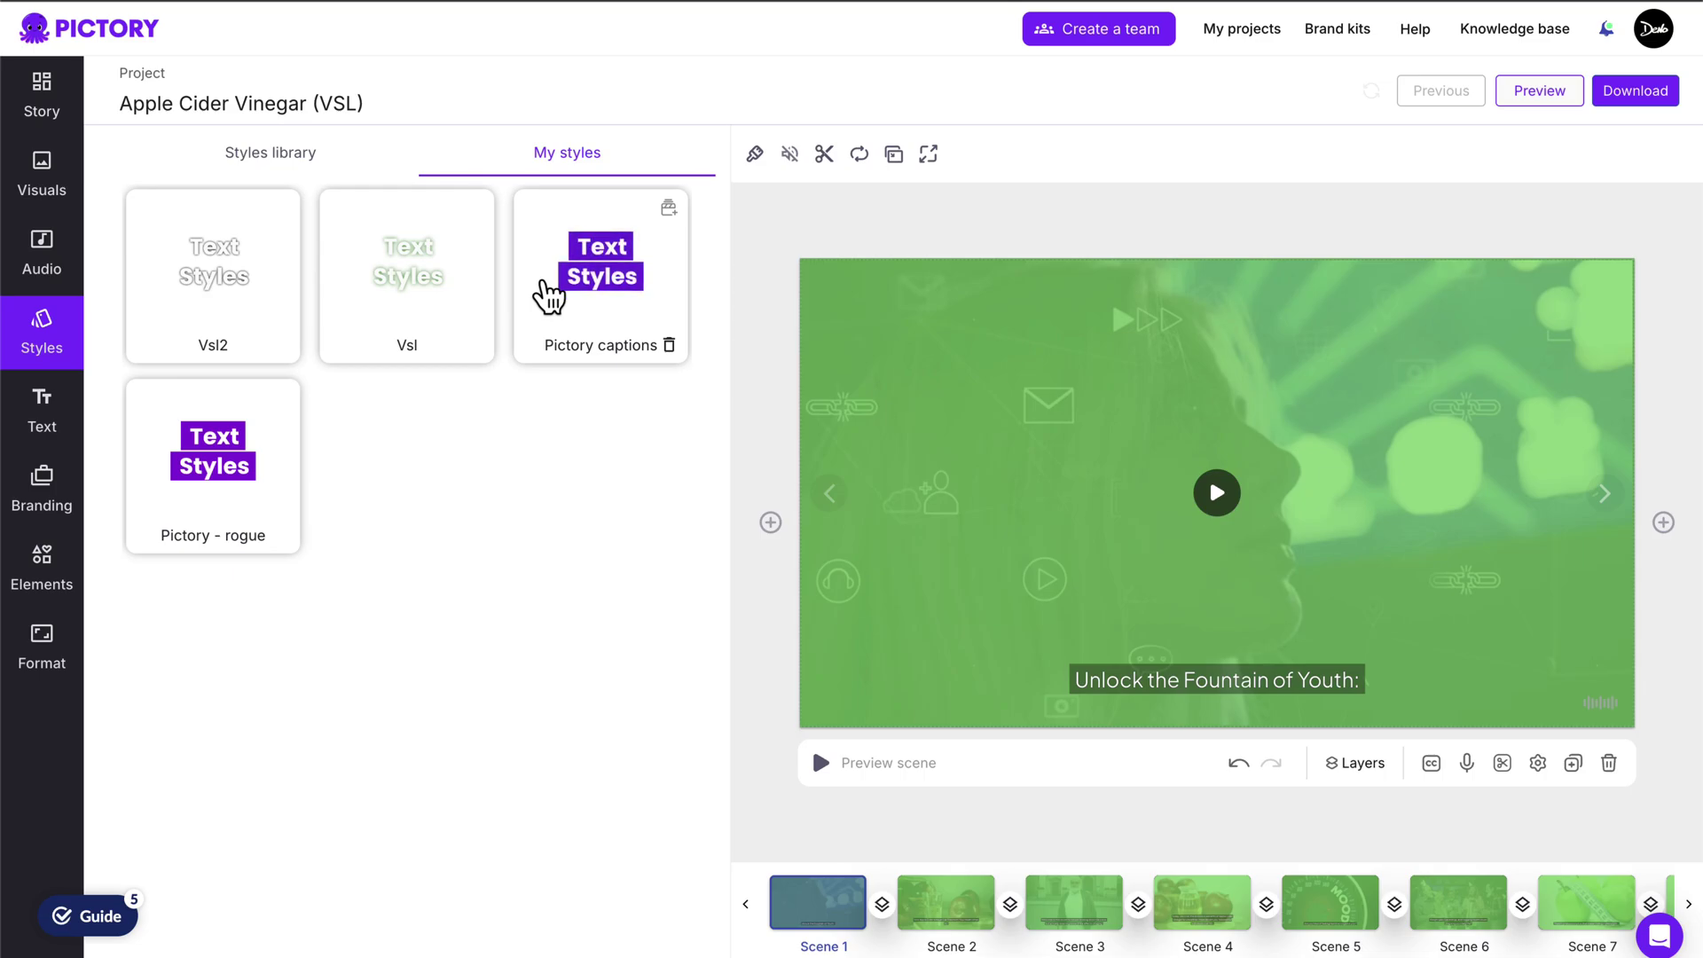
{"action": "left_click", "coordinate": [293, 164]}
{"action": "scroll", "coordinate": [393, 752], "scroll_direction": "down", "scroll_amount": 6}
{"action": "scroll", "coordinate": [393, 752], "scroll_direction": "down", "scroll_amount": 10}
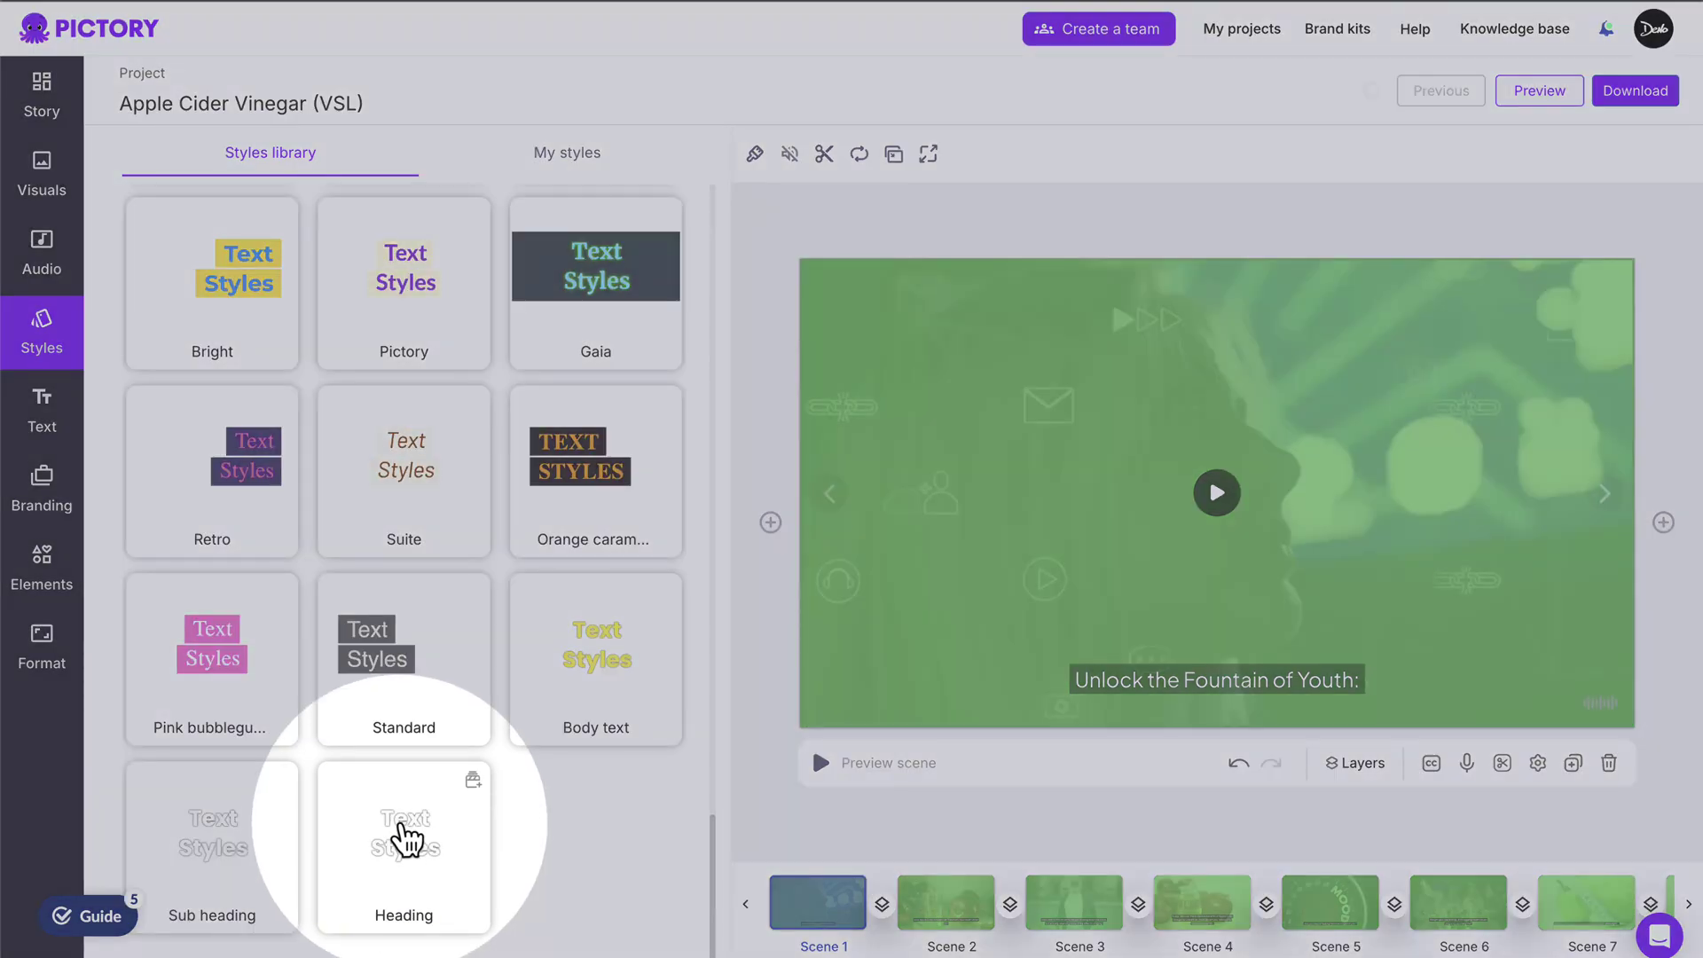
{"action": "left_click", "coordinate": [406, 838]}
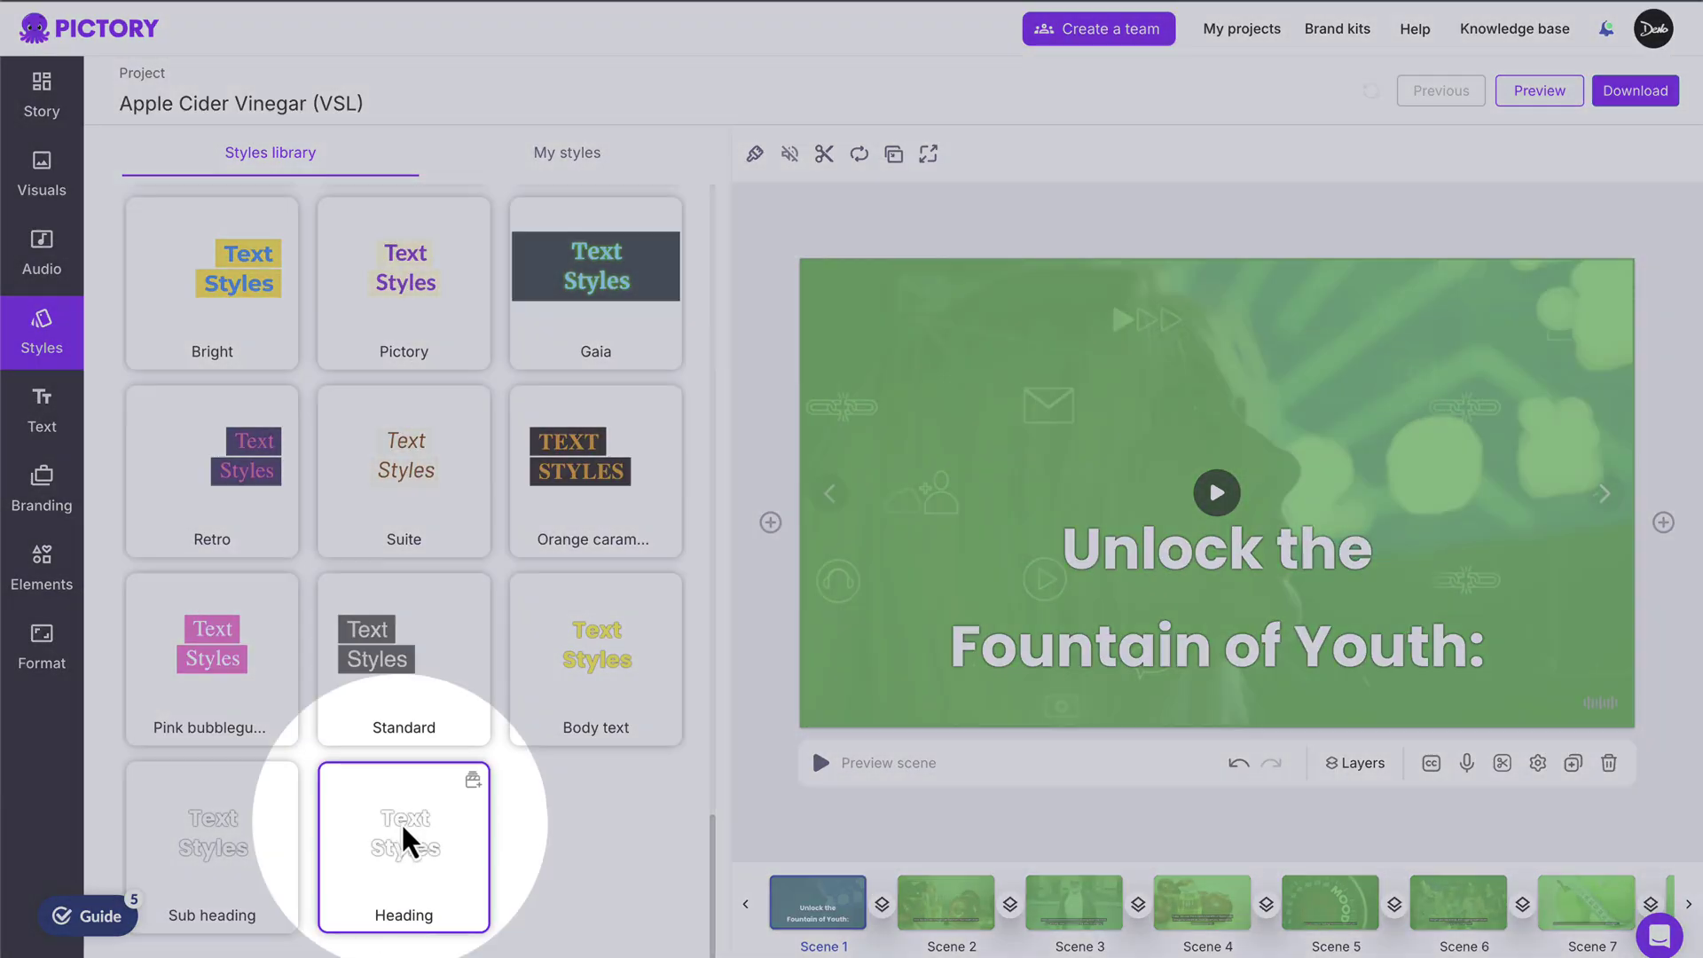
{"action": "left_click", "coordinate": [1095, 657]}
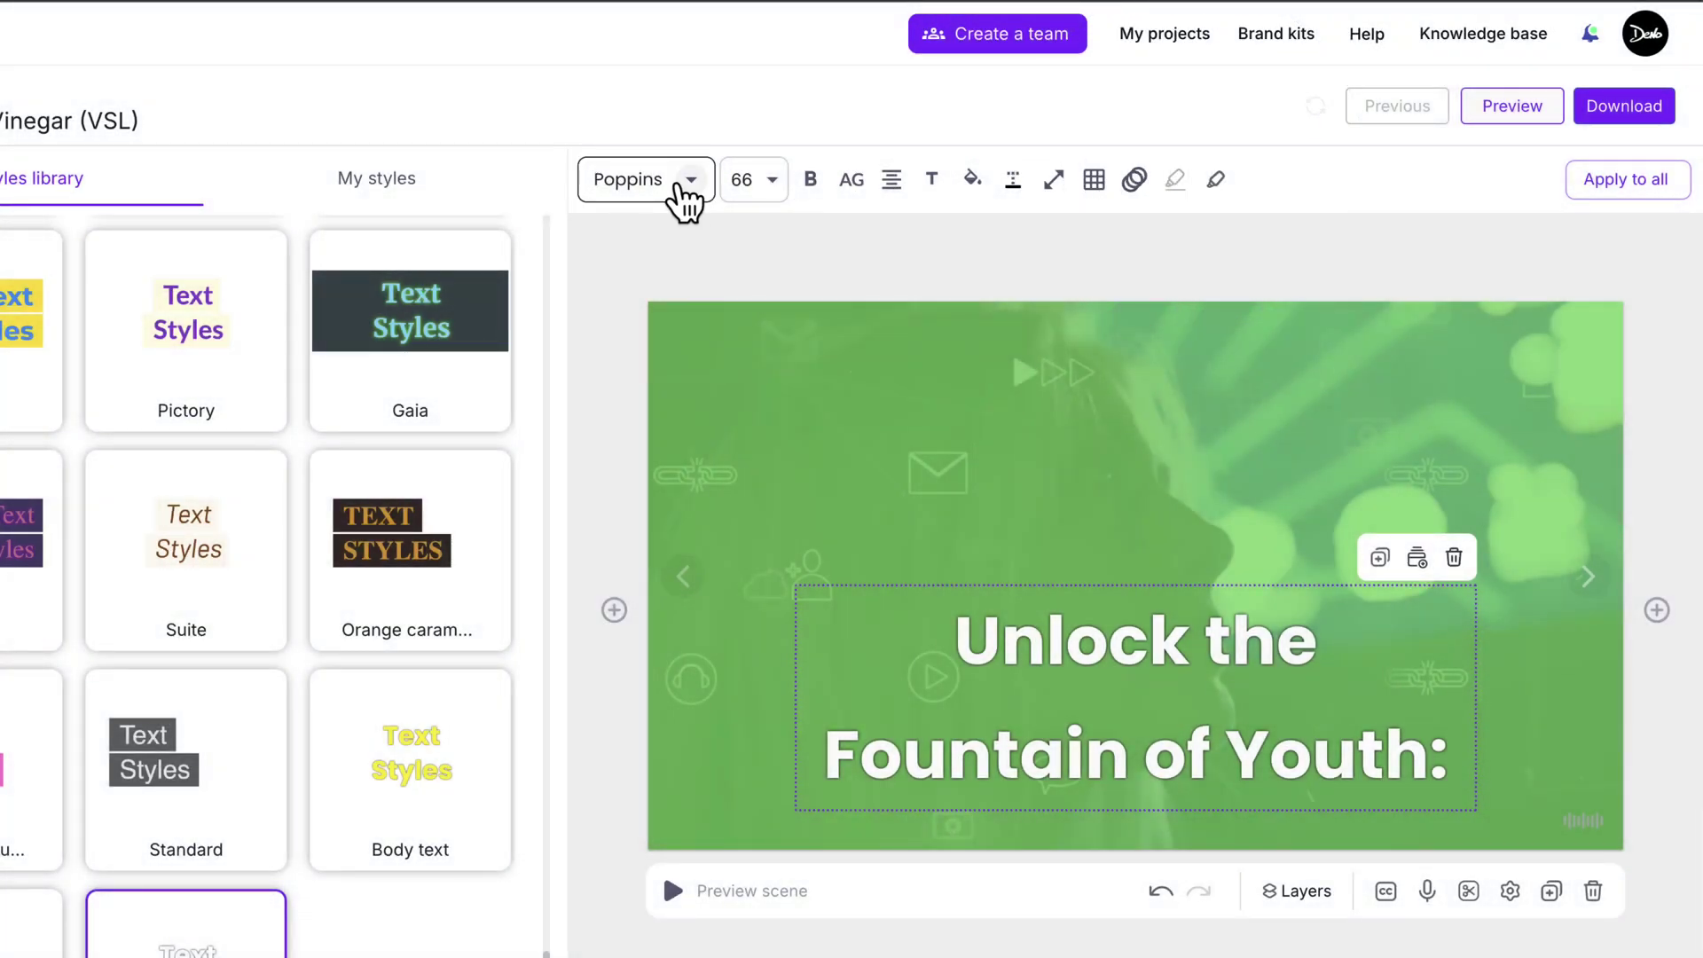
Set Scene 1's title to font size 42, keeping Poppins
{"action": "left_click", "coordinate": [684, 195]}
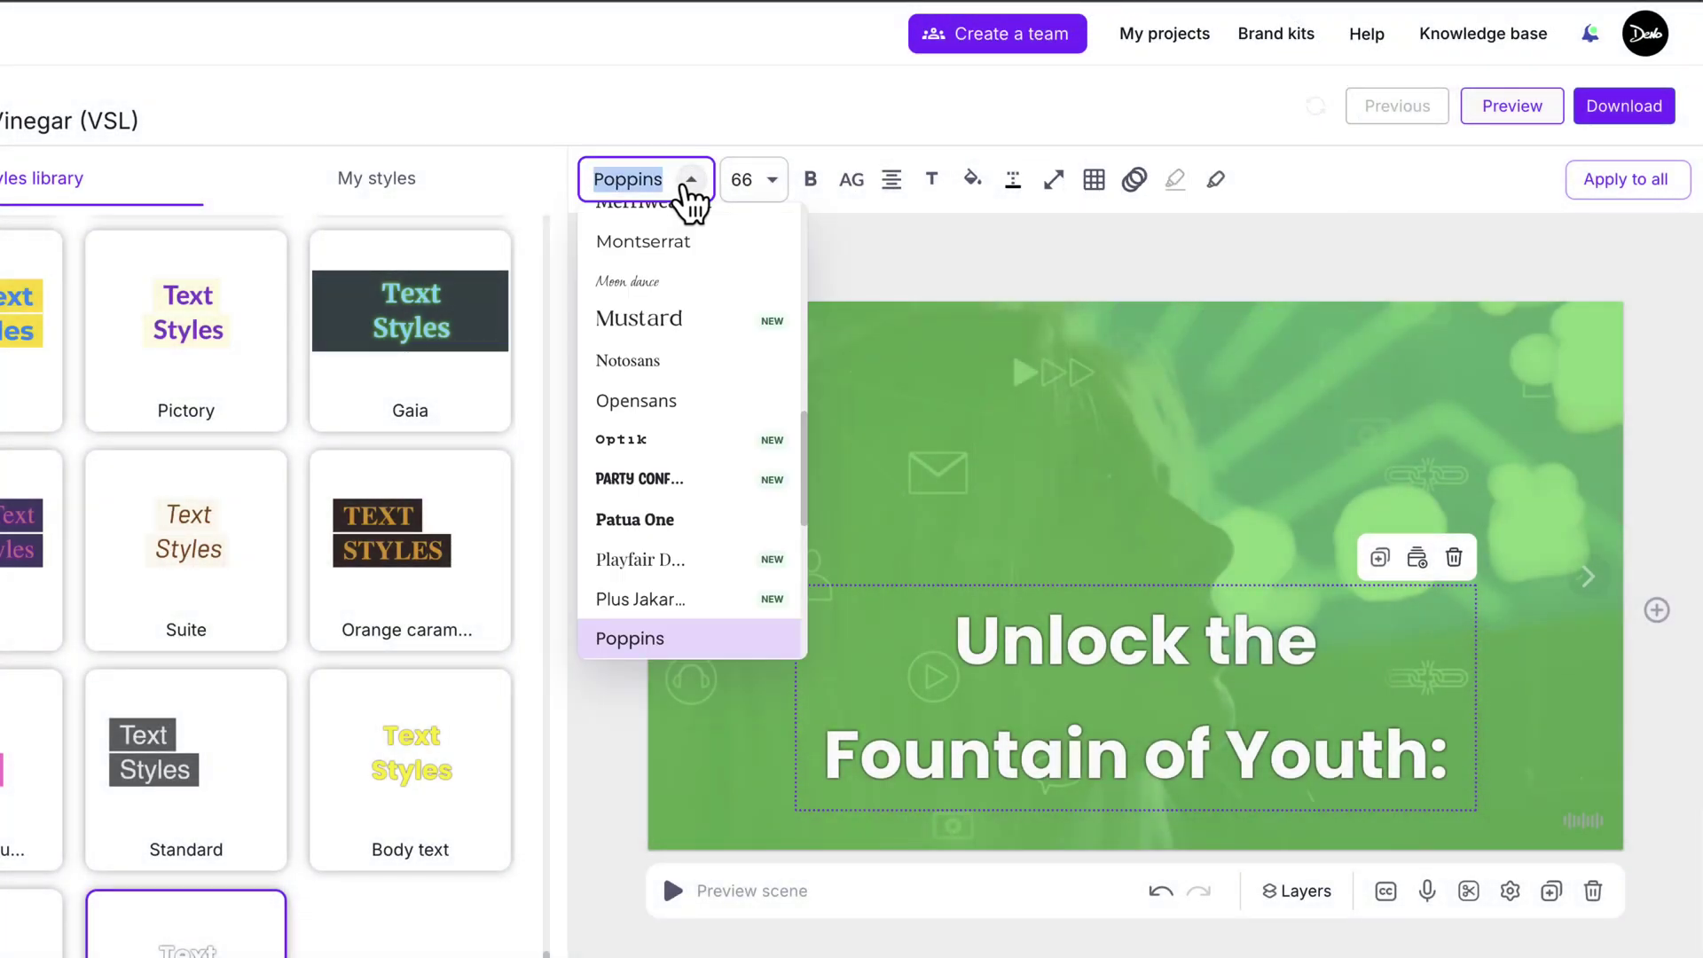
{"action": "left_click", "coordinate": [685, 186]}
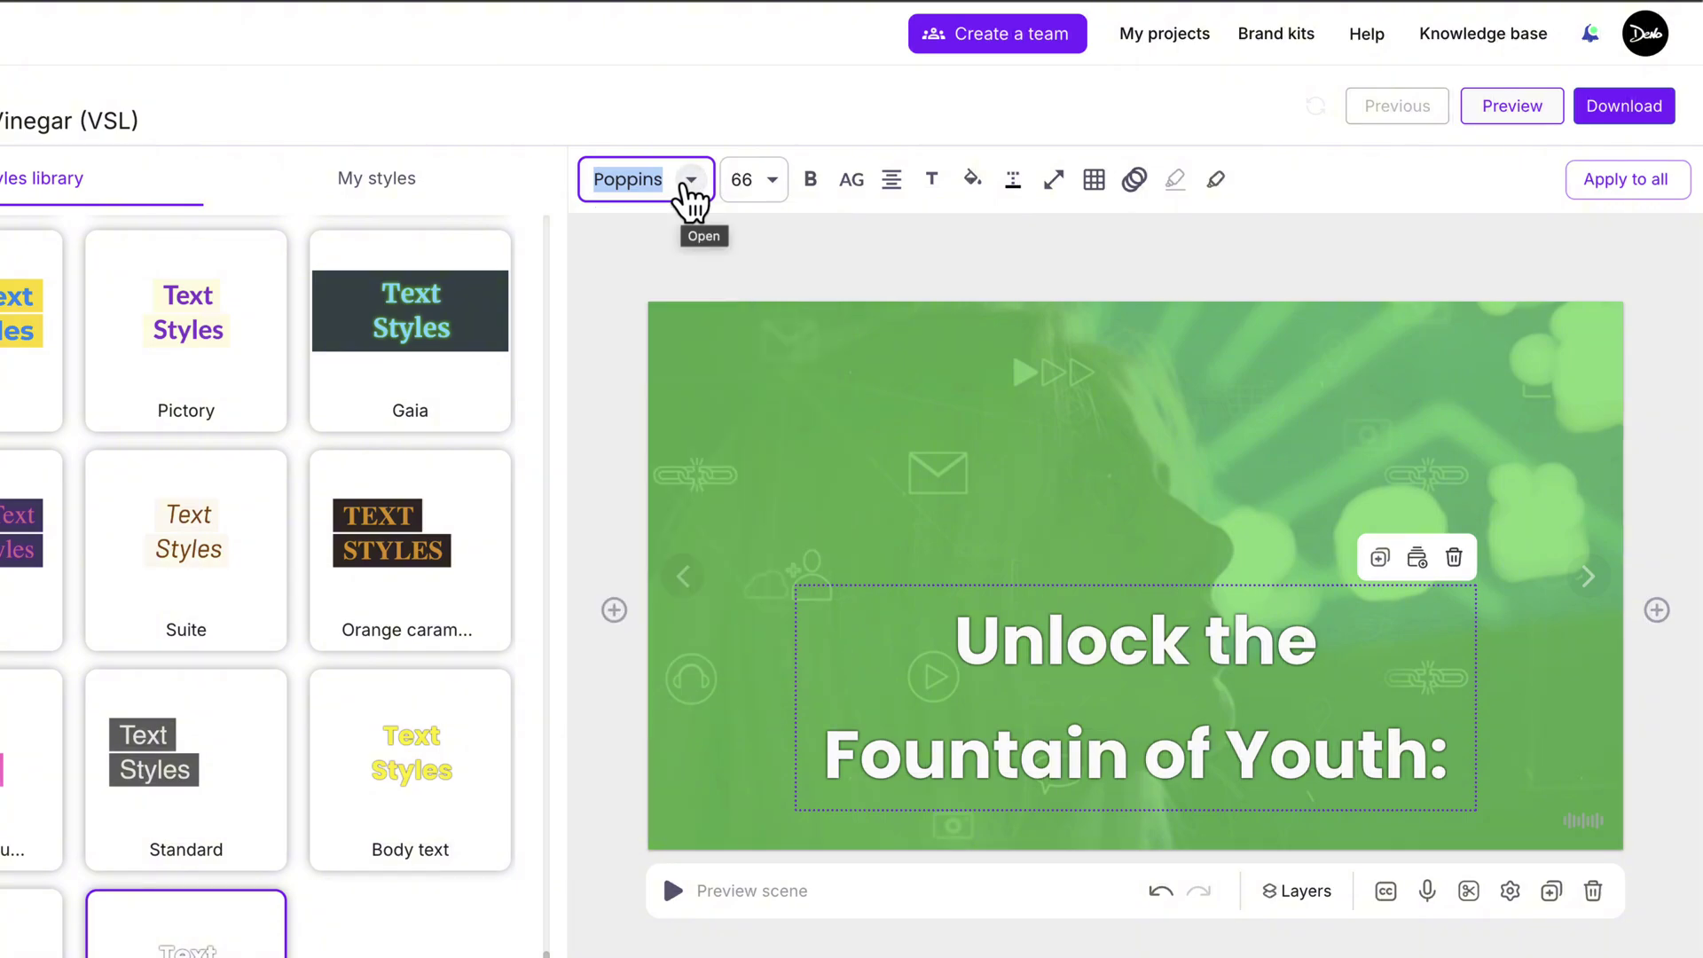
{"action": "left_click", "coordinate": [777, 176]}
{"action": "left_click", "coordinate": [775, 180]}
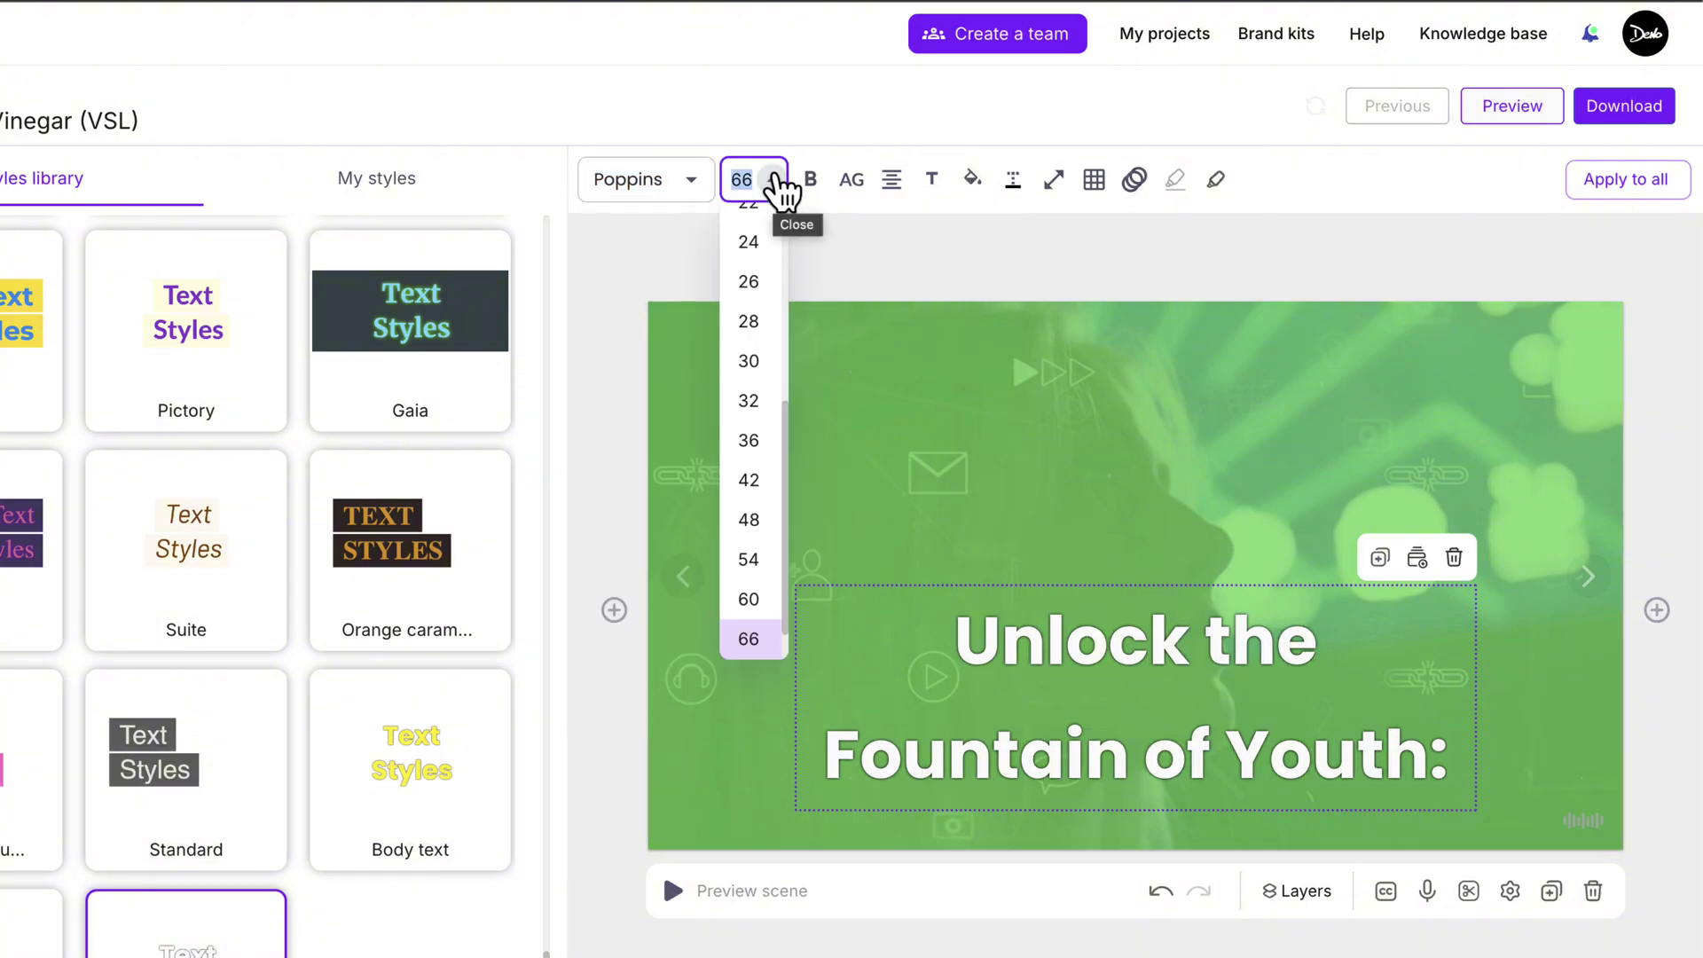
{"action": "left_click", "coordinate": [748, 479]}
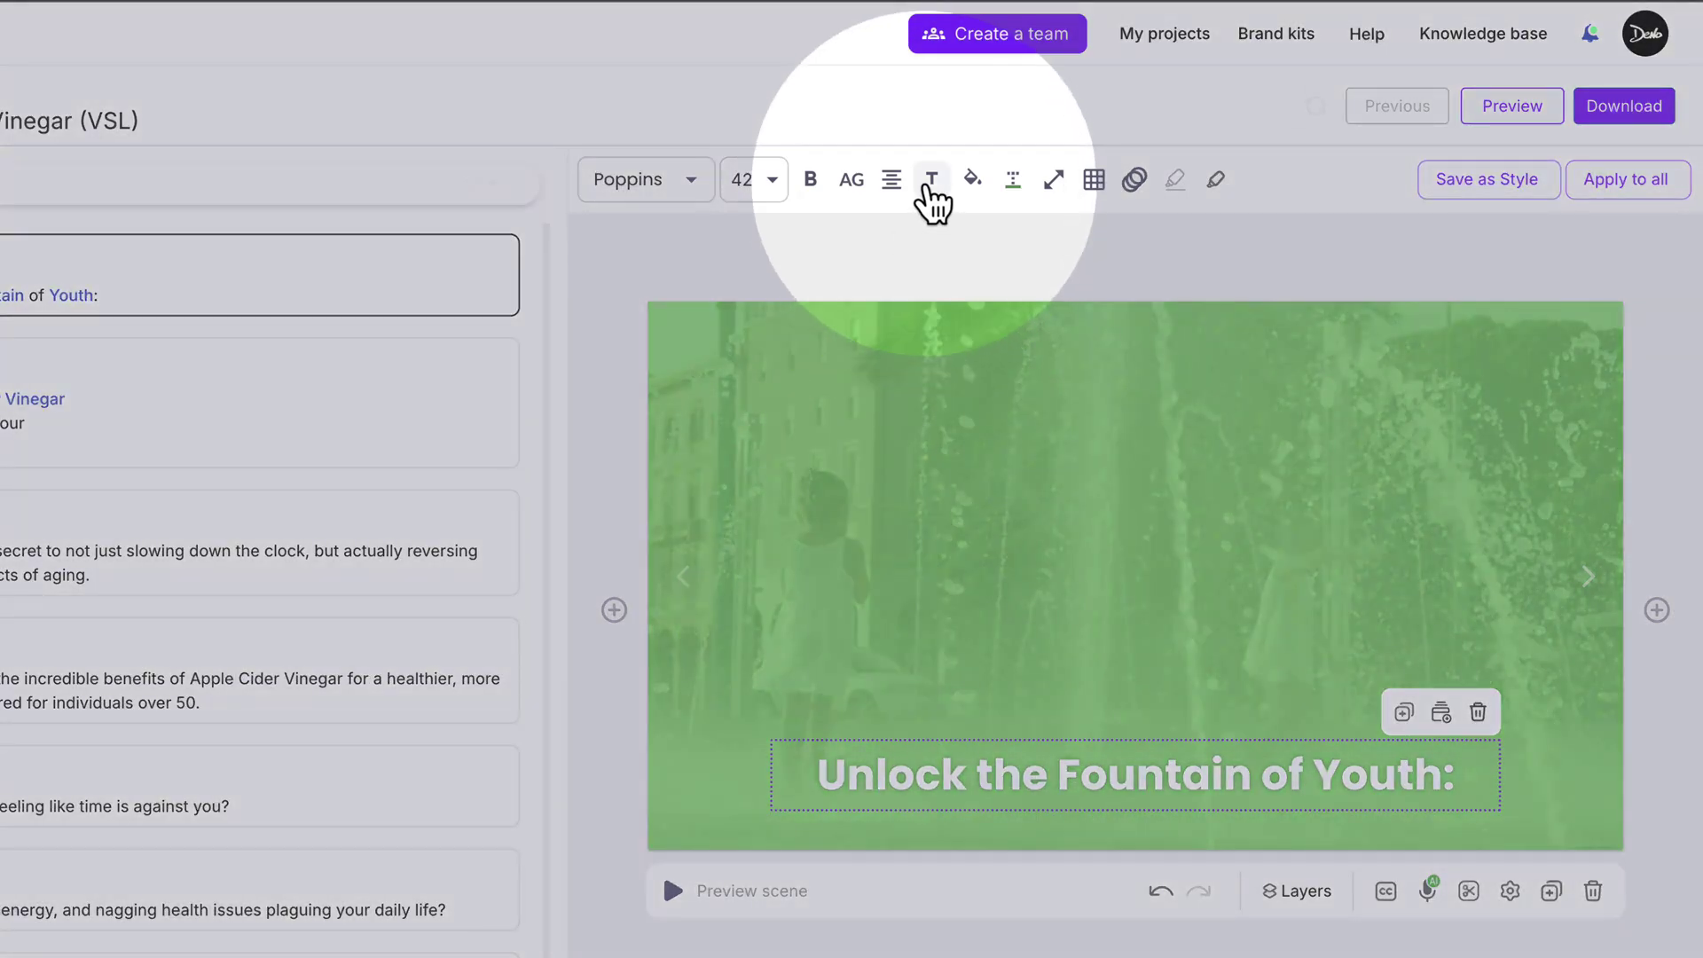
{"action": "left_click", "coordinate": [929, 181]}
{"action": "left_click", "coordinate": [928, 184]}
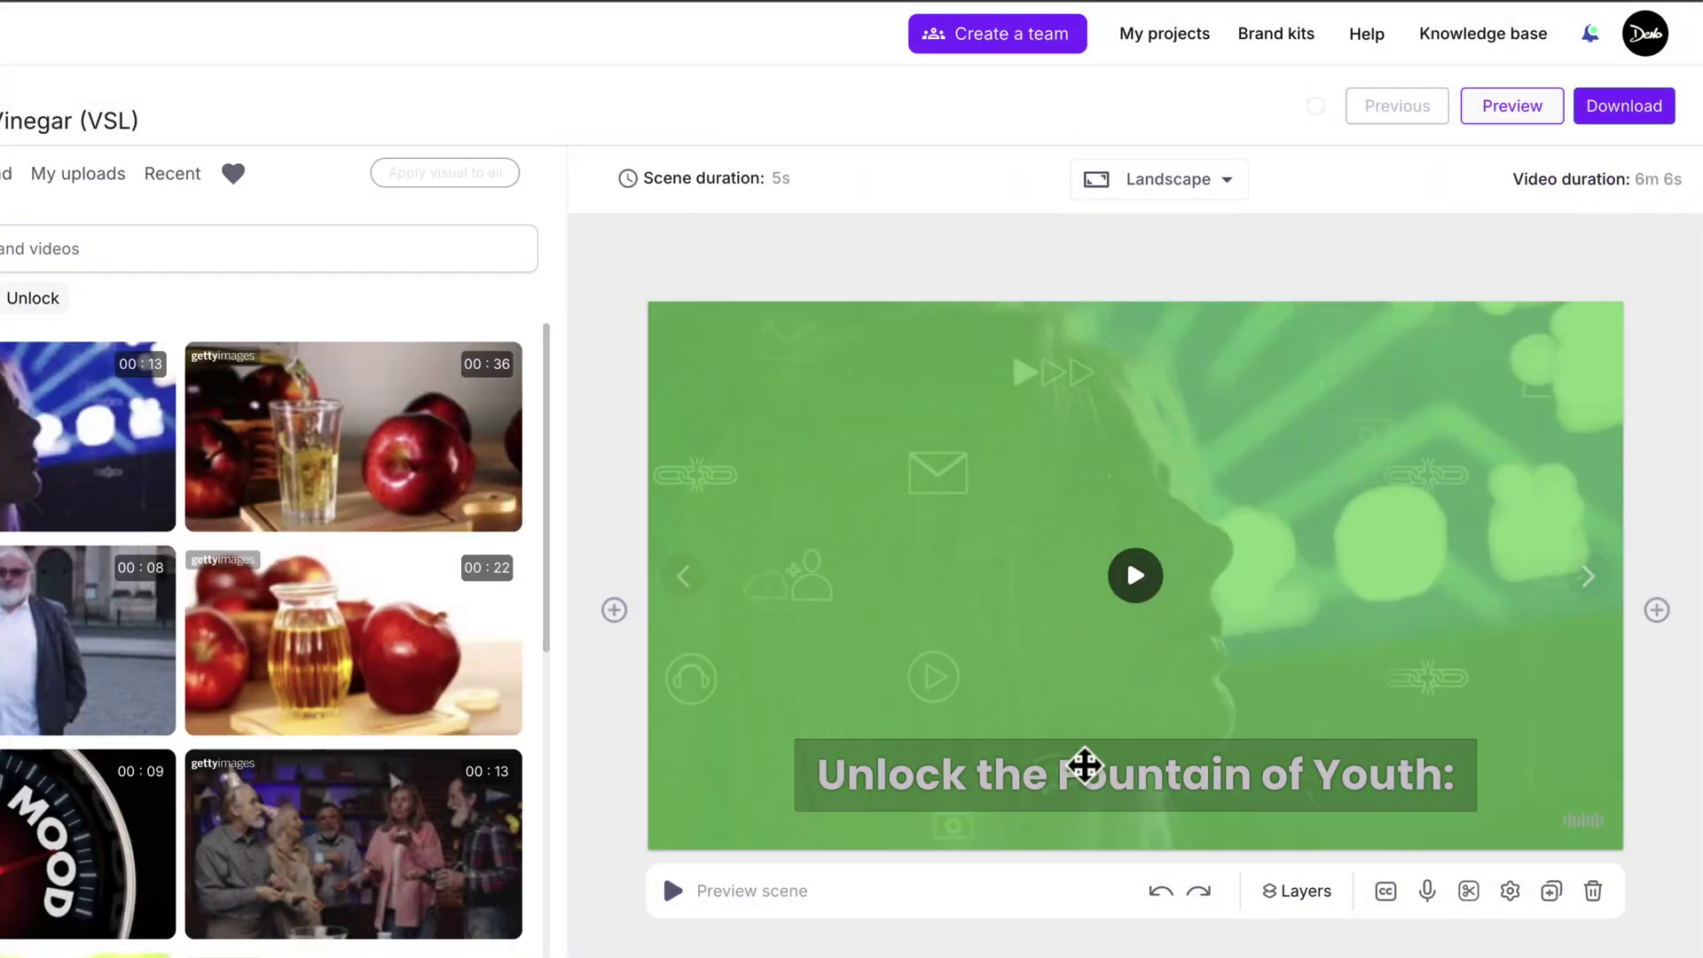
{"action": "left_click", "coordinate": [1083, 764]}
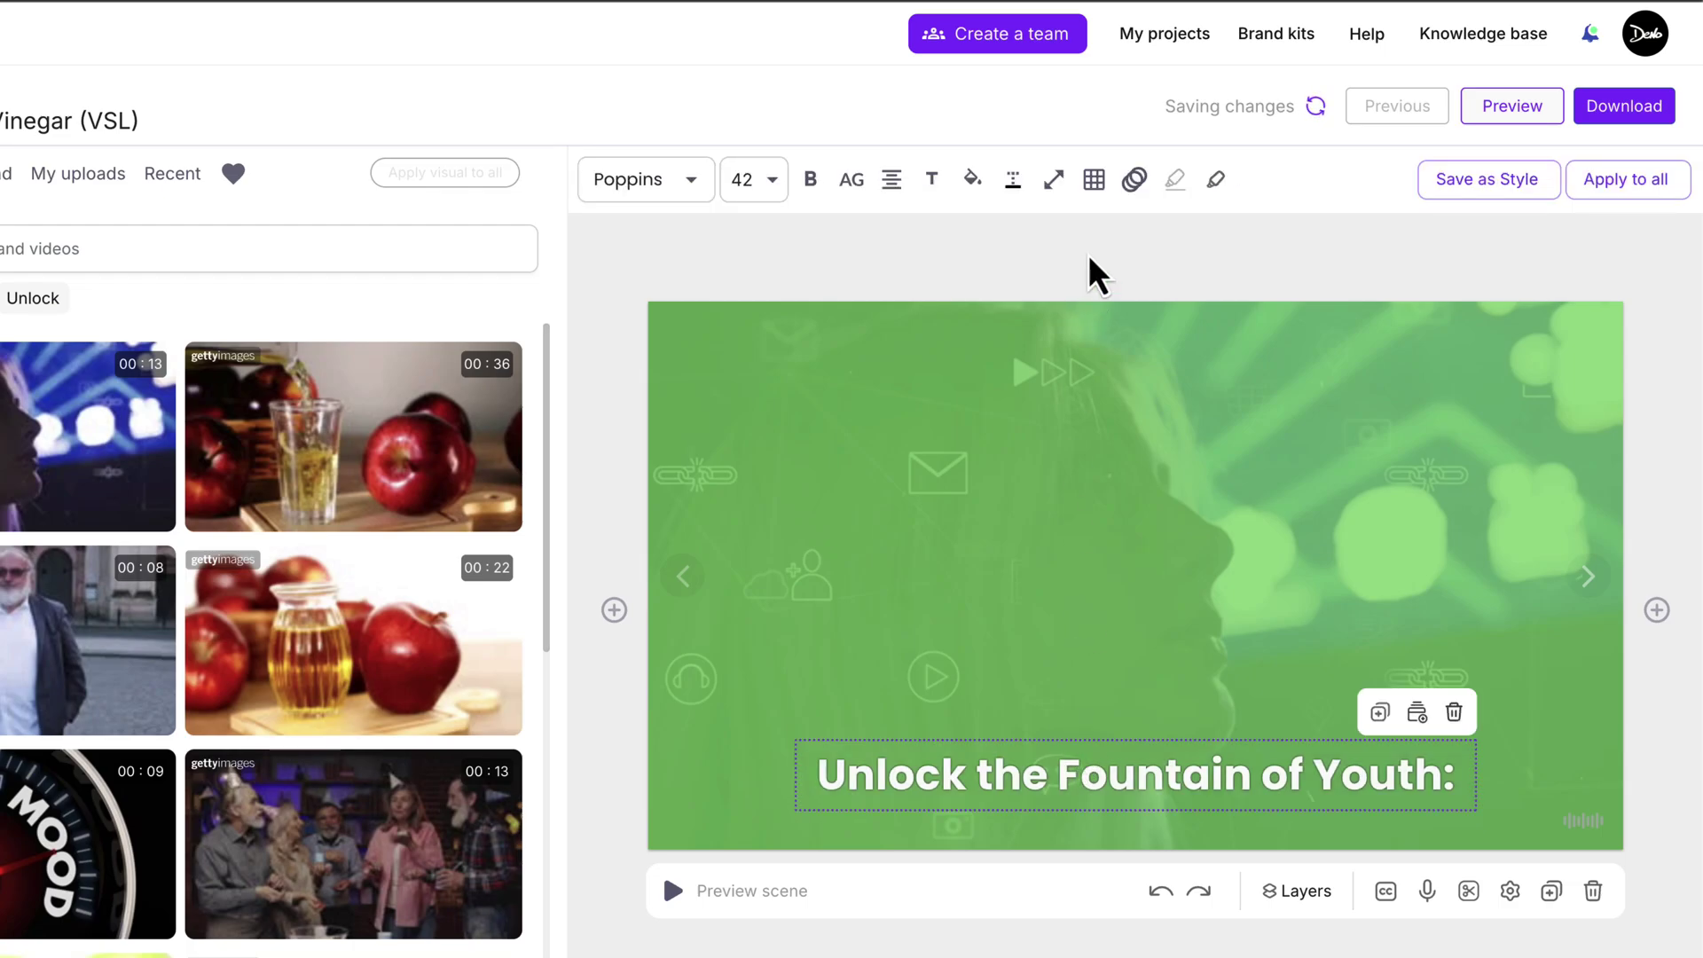
Give the title a wider dark green 346832 shadow and centre it vertically
{"action": "left_click", "coordinate": [1013, 184]}
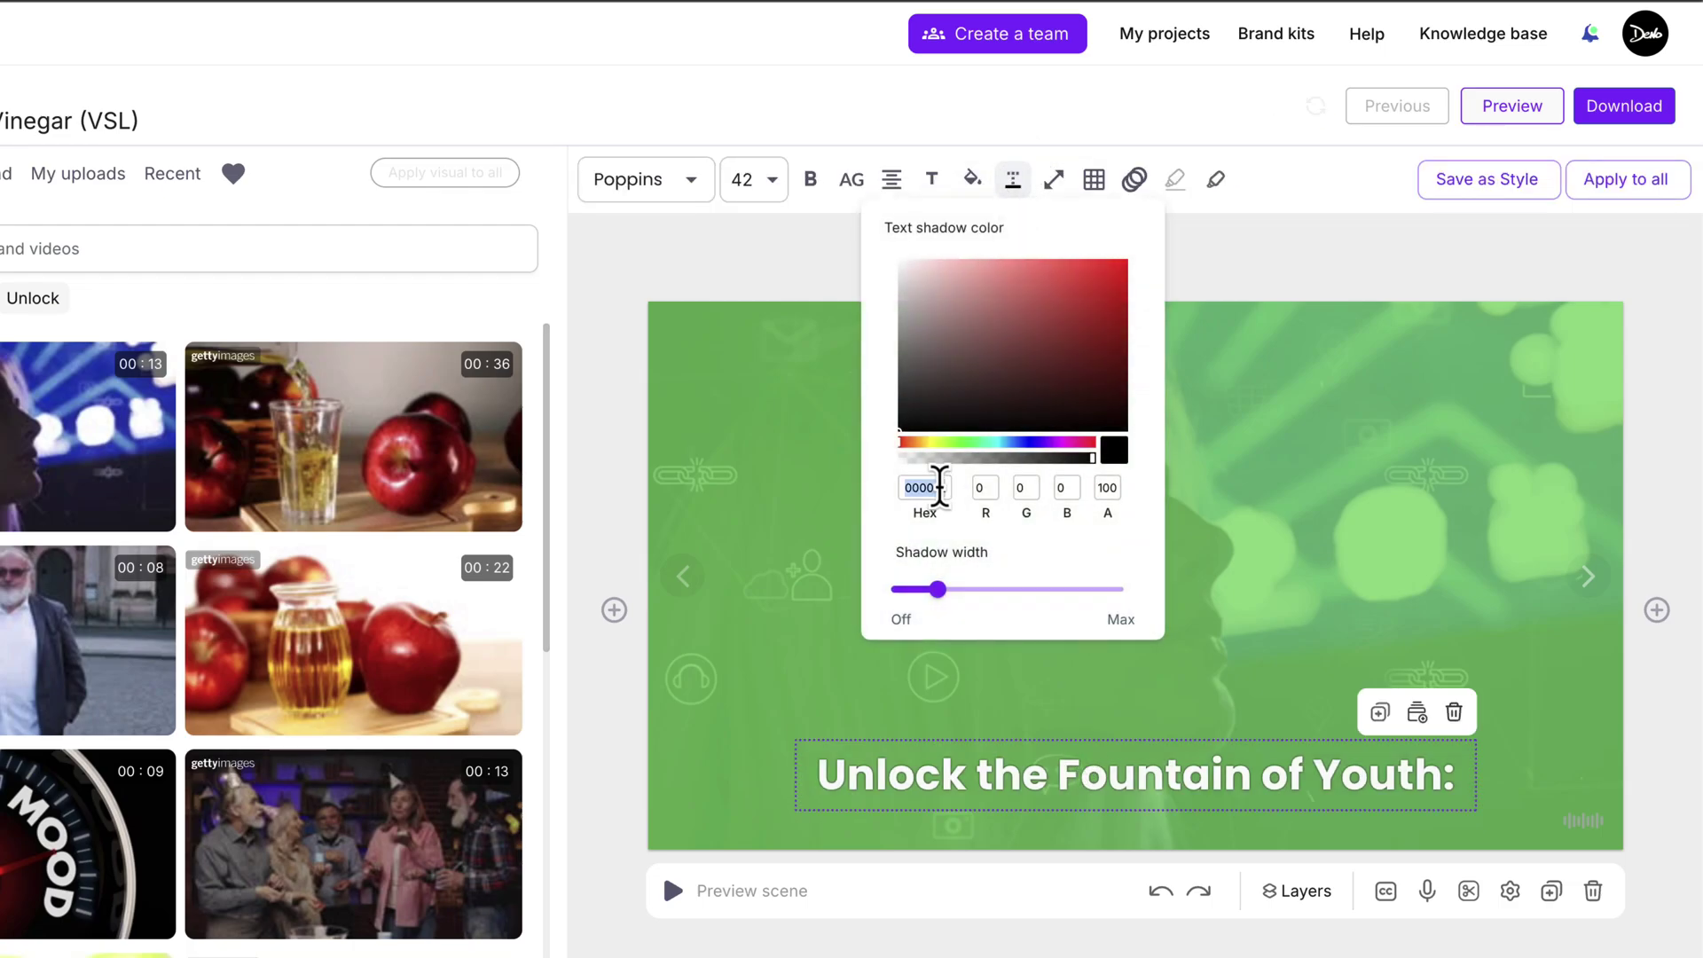
{"action": "type", "text": "65d35f"}
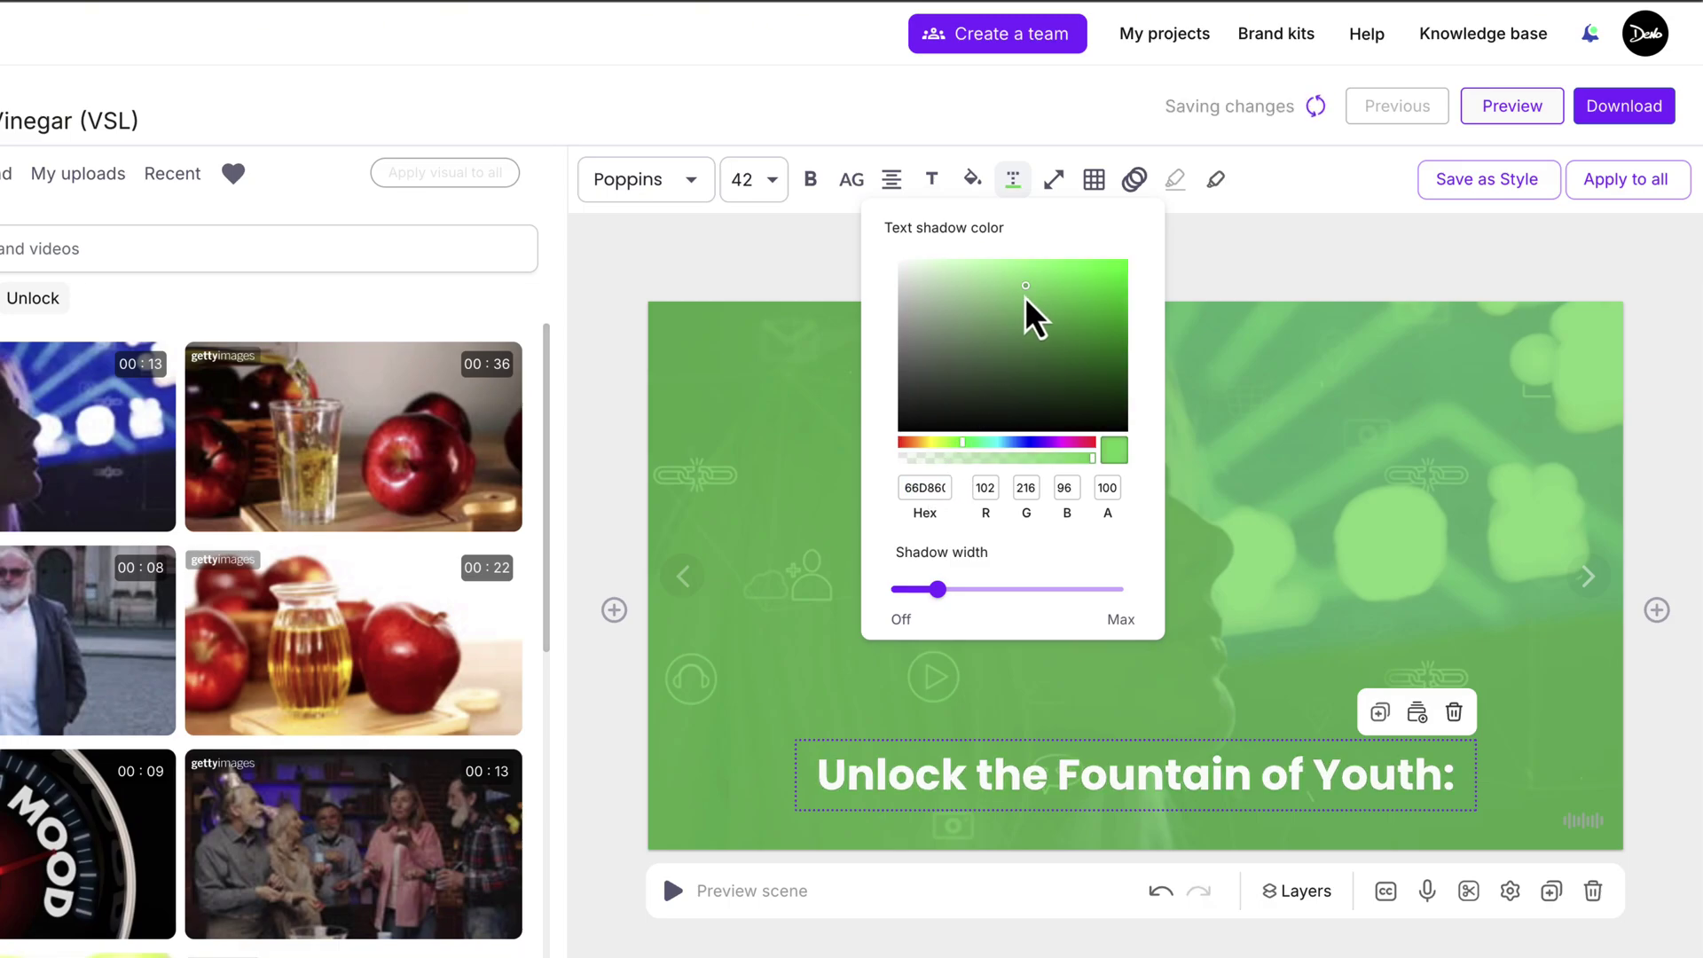
{"action": "left_click", "coordinate": [1017, 361]}
{"action": "left_click_drag", "start_coordinate": [940, 589], "coordinate": [1019, 589]}
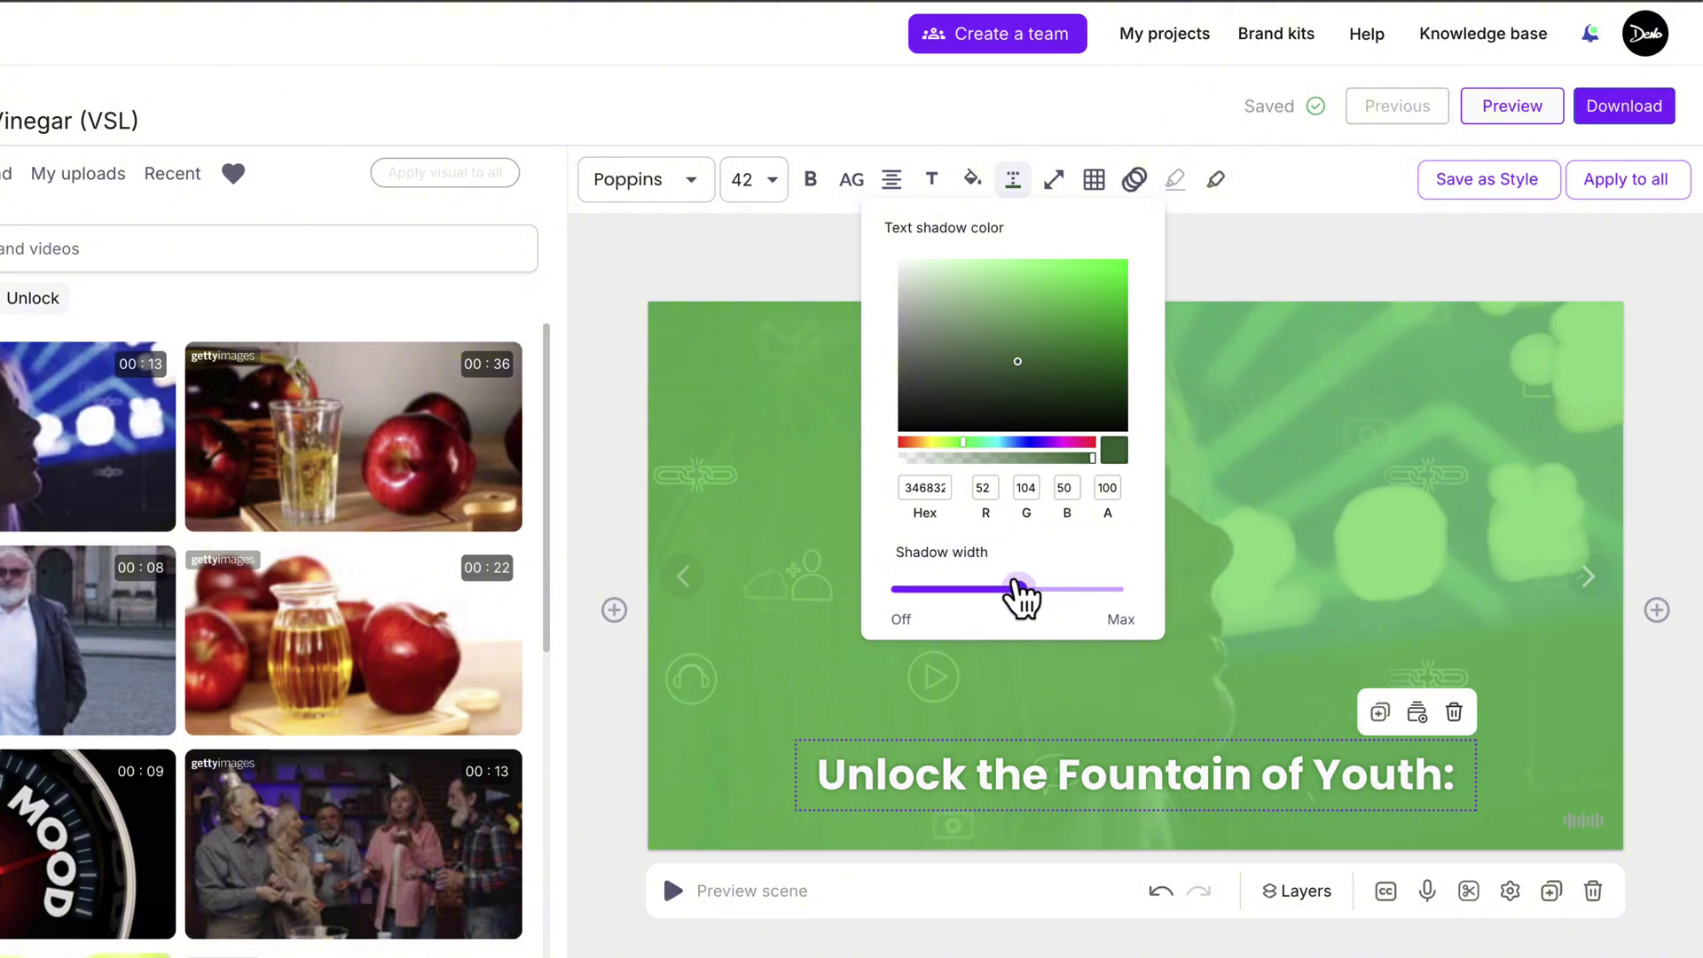
{"action": "left_click", "coordinate": [1094, 179]}
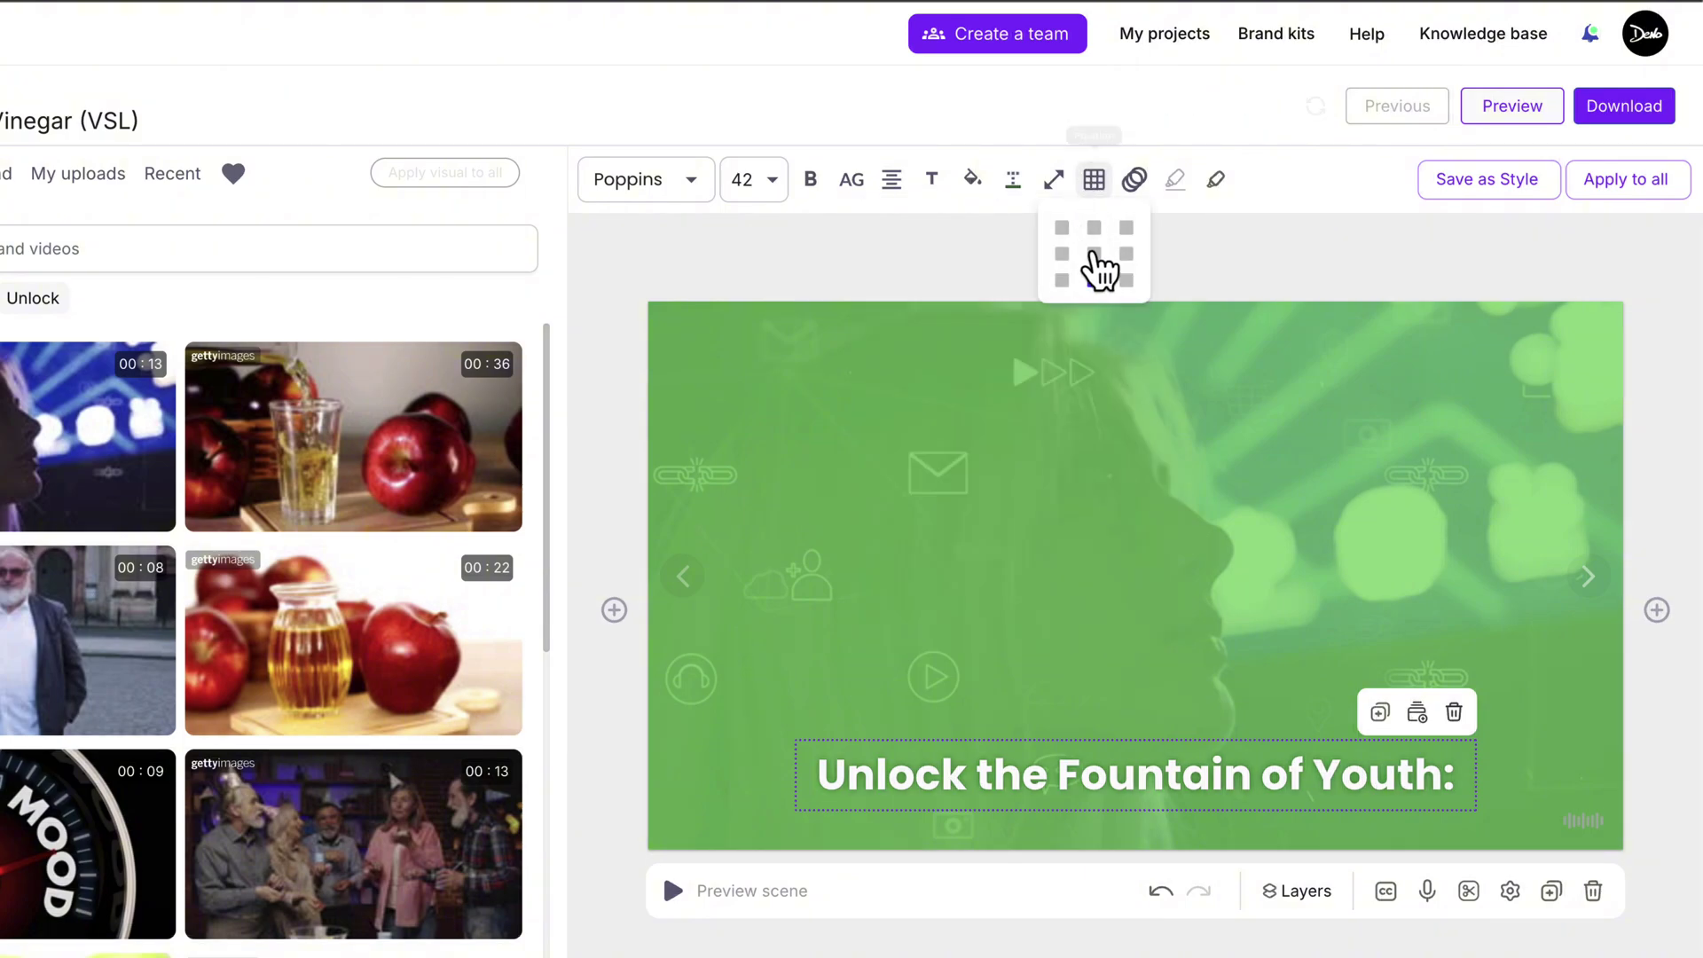
{"action": "left_click", "coordinate": [1095, 255]}
Apply the Typewriter entry animation to Scene 1's caption
{"action": "left_click", "coordinate": [1135, 179]}
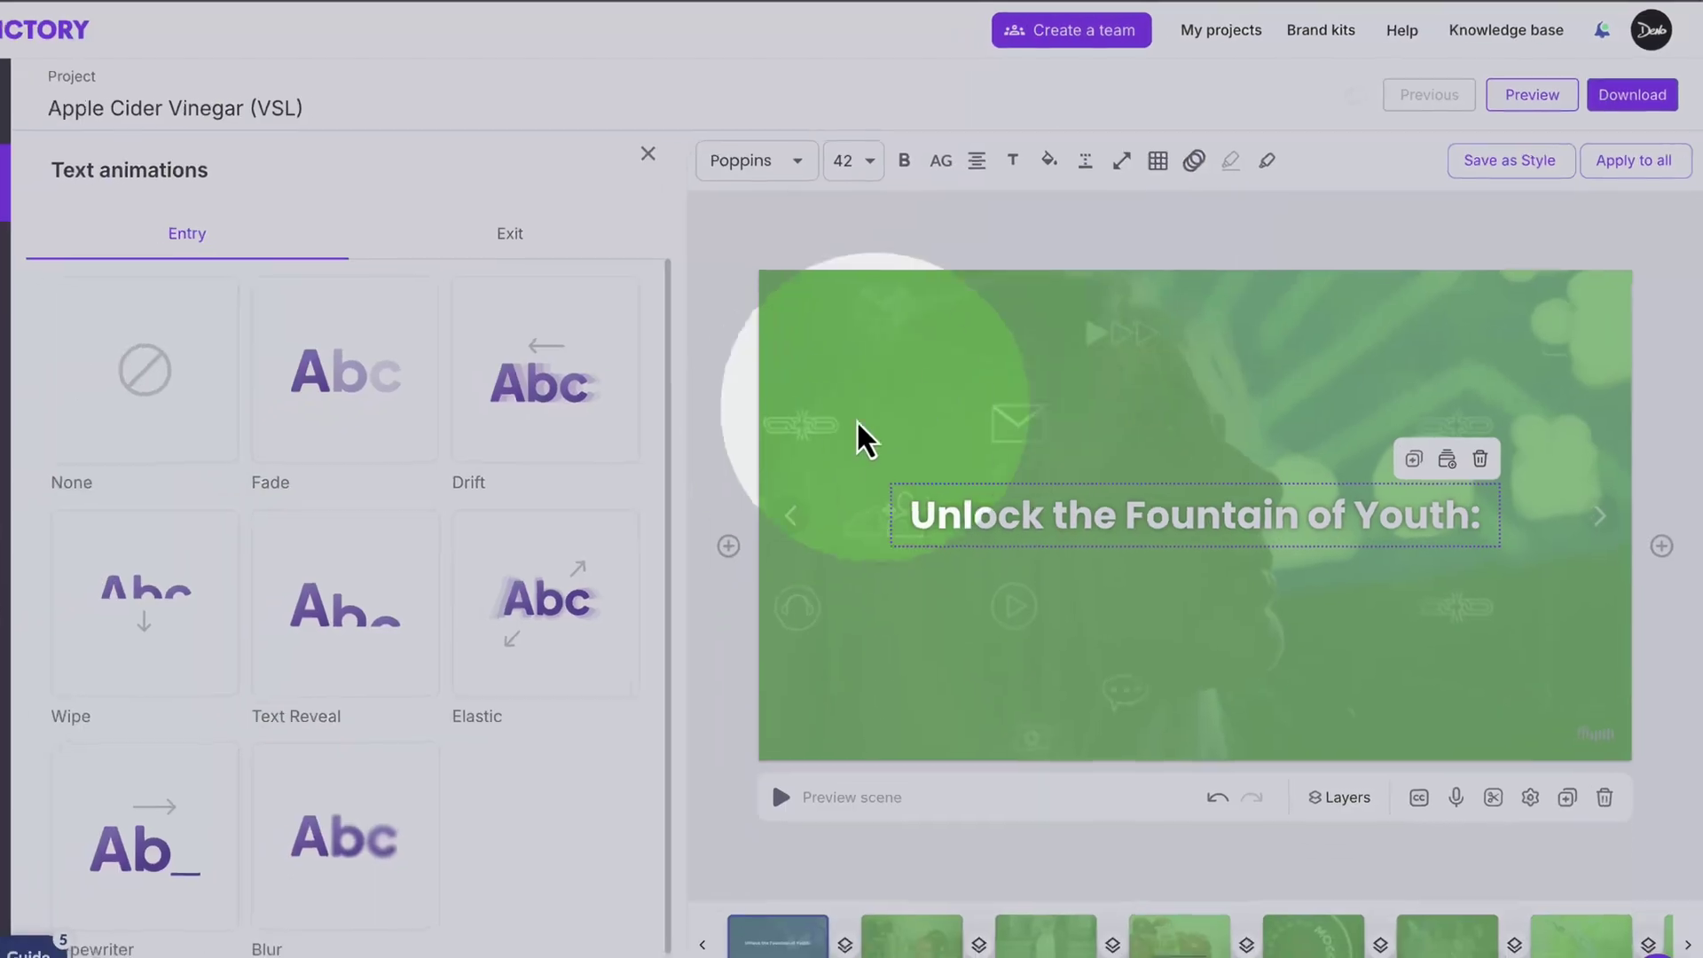
{"action": "left_click", "coordinate": [247, 794]}
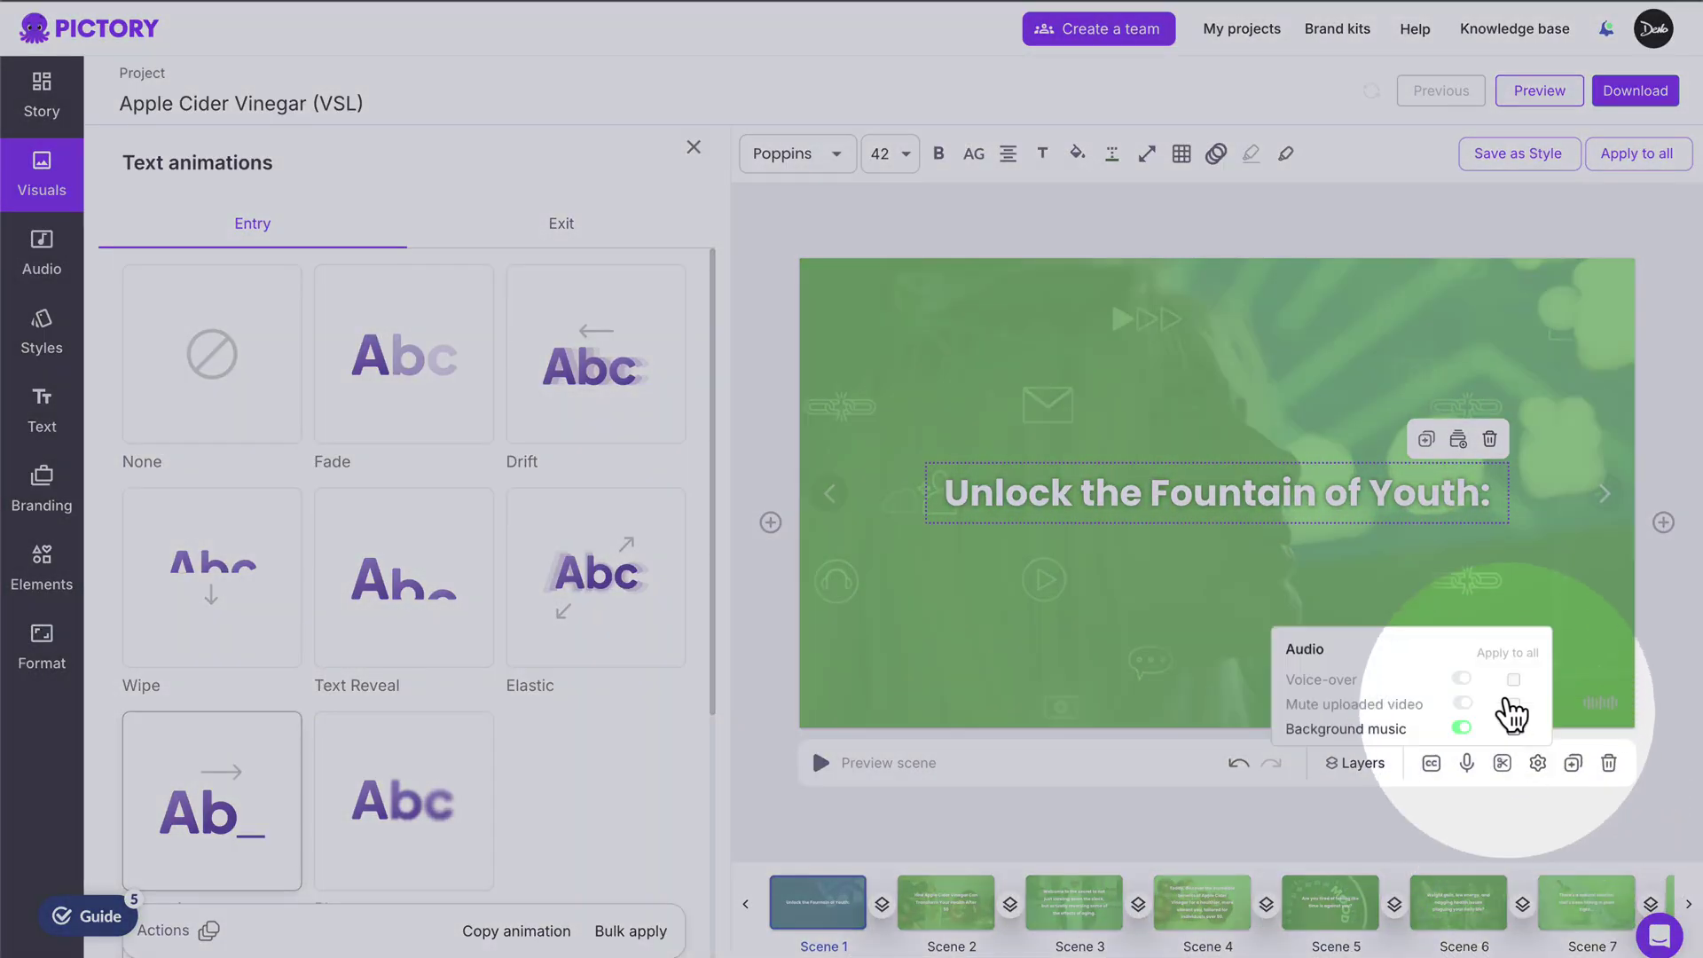
Save the caption's formatting as a new style named 'VSL'
{"action": "left_click", "coordinate": [1511, 158]}
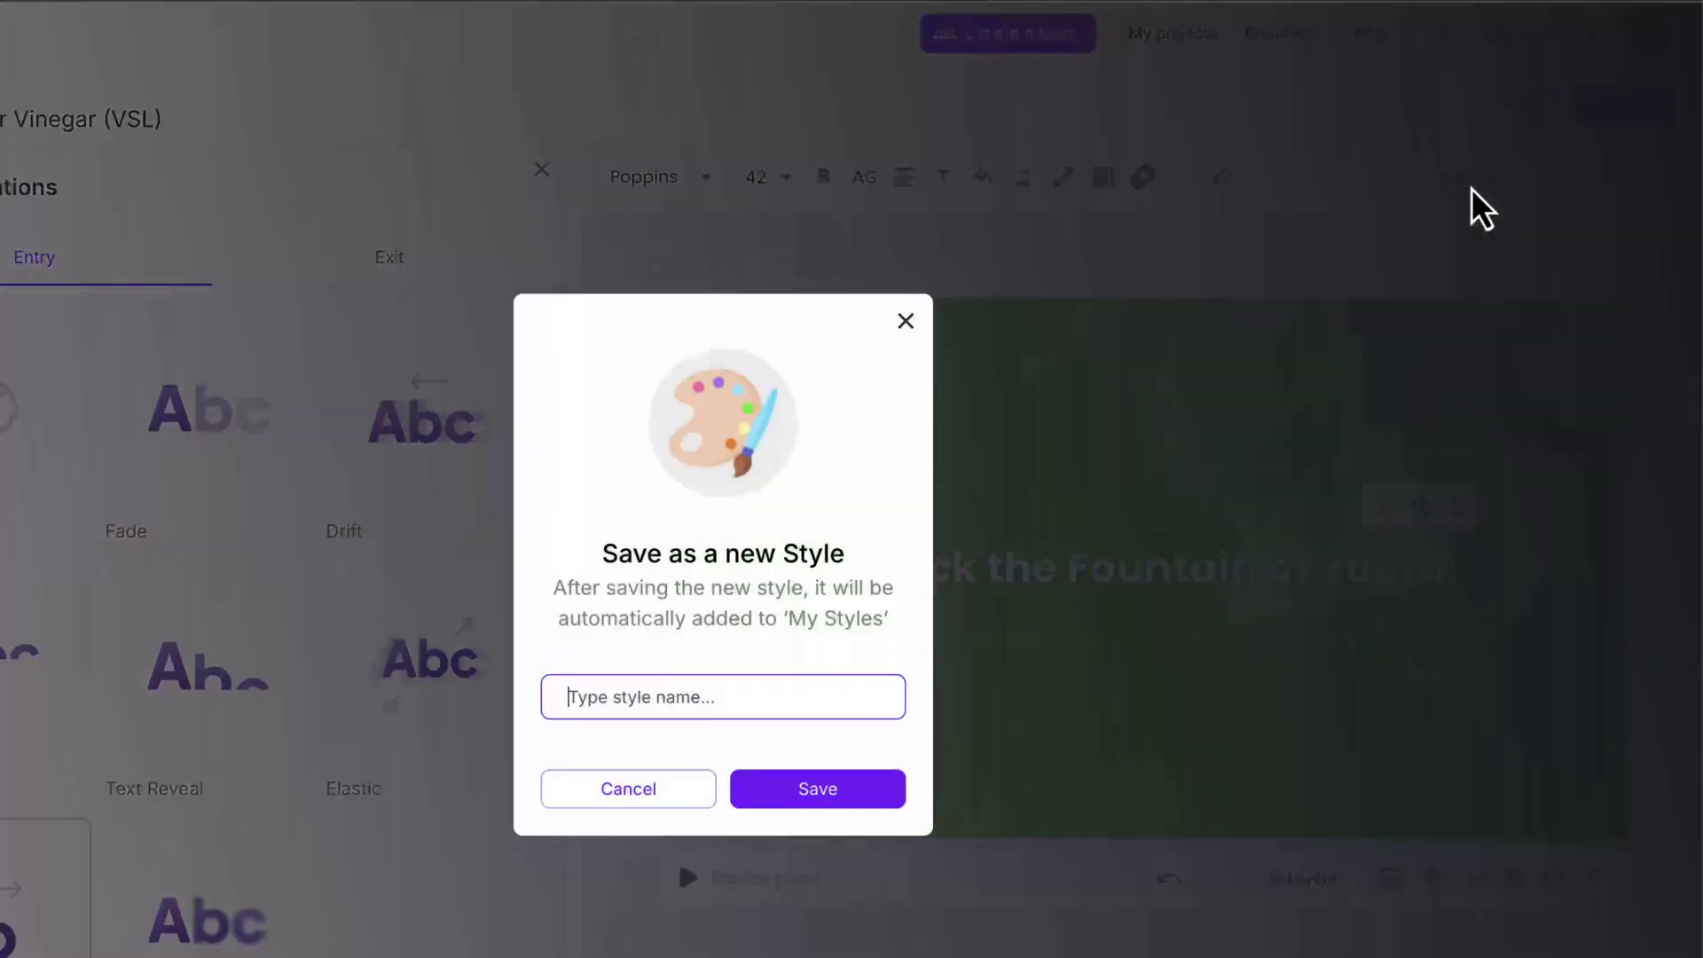
{"action": "type", "text": "VSL"}
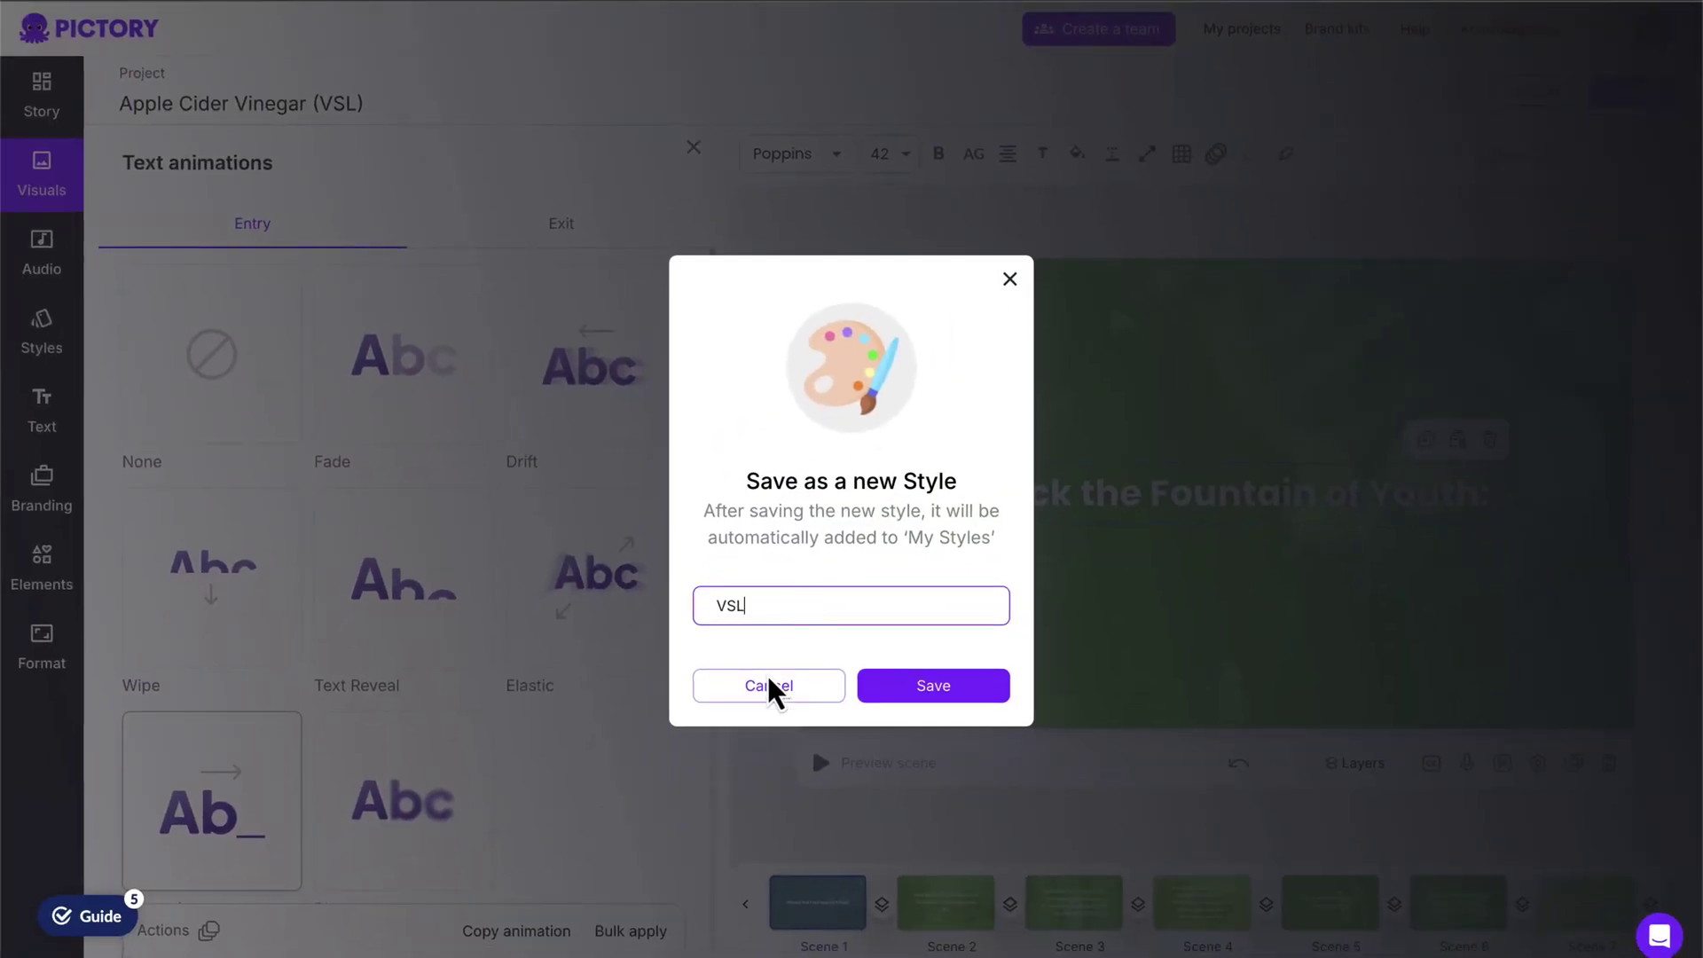
{"action": "left_click", "coordinate": [817, 789]}
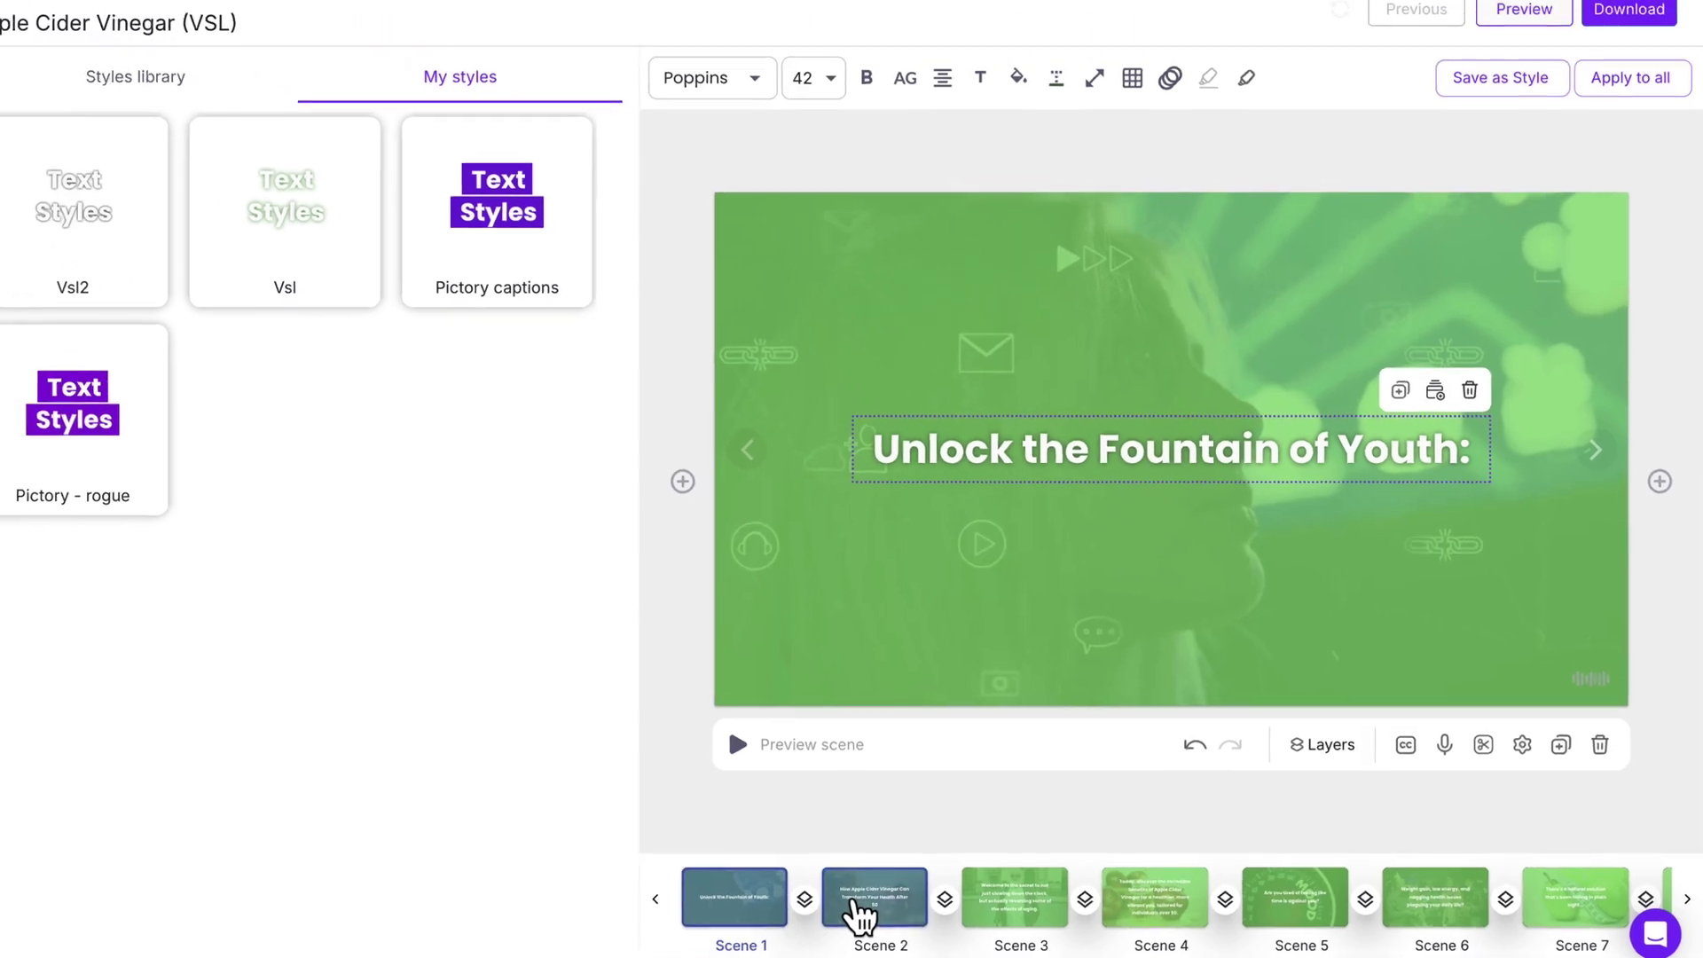
Step through Scenes 2 to 10 in the timeline to check the shared caption style
{"action": "left_click", "coordinate": [790, 893]}
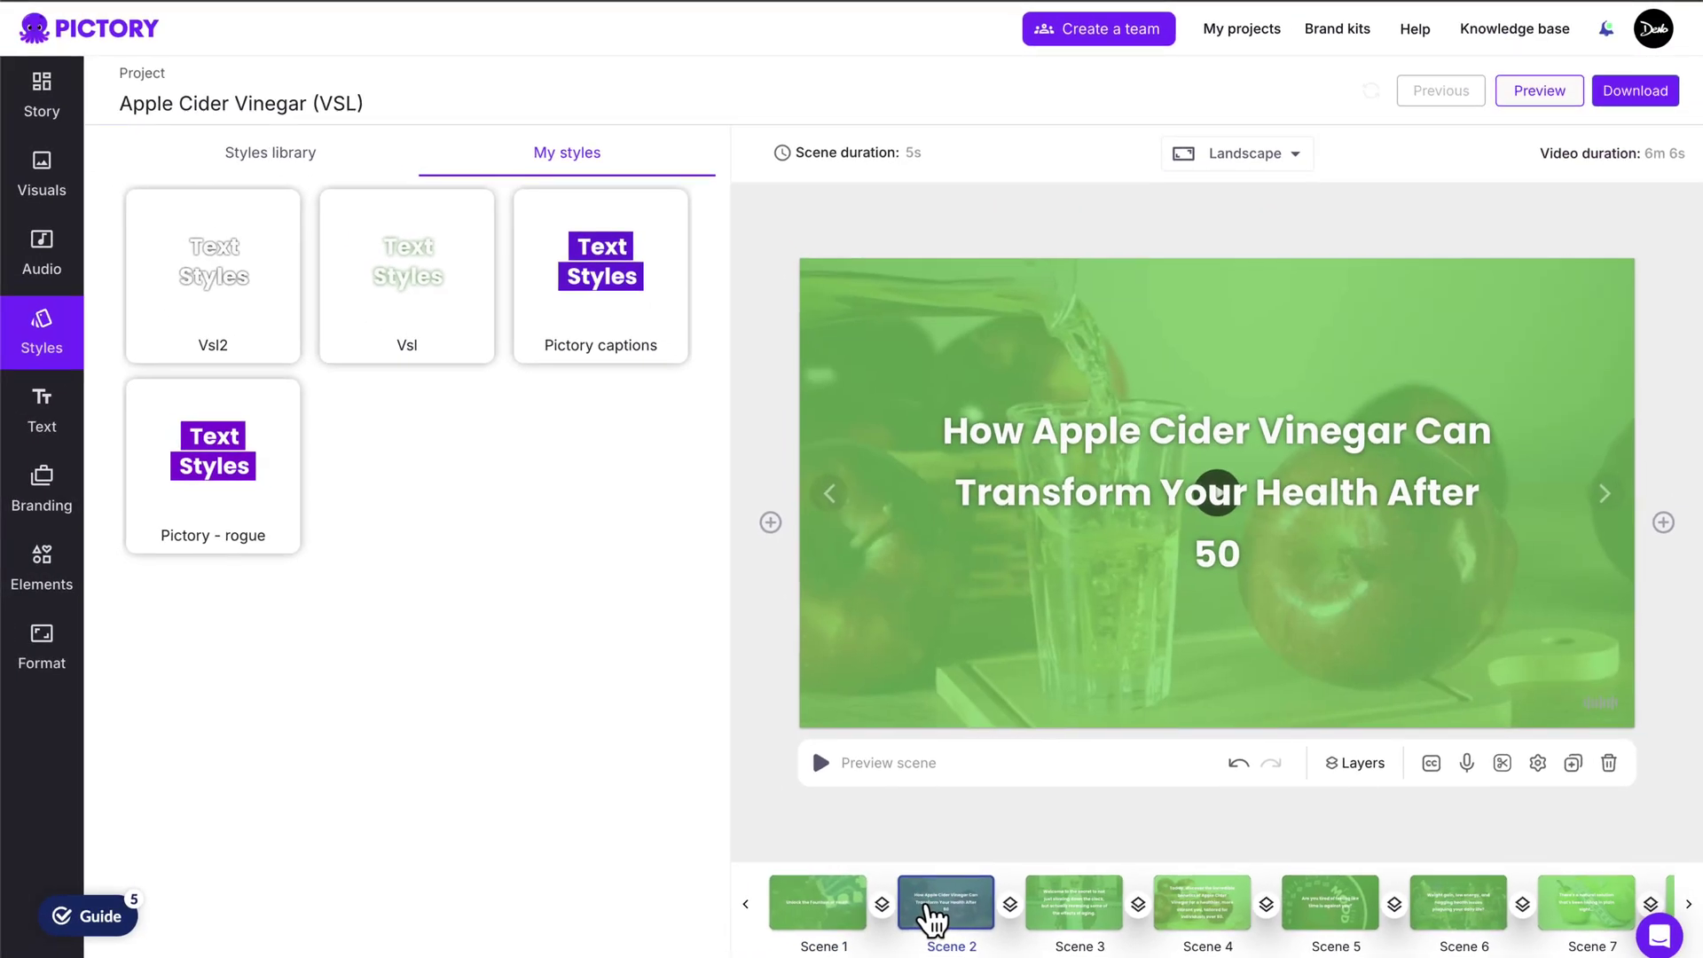
{"action": "left_click", "coordinate": [1058, 931]}
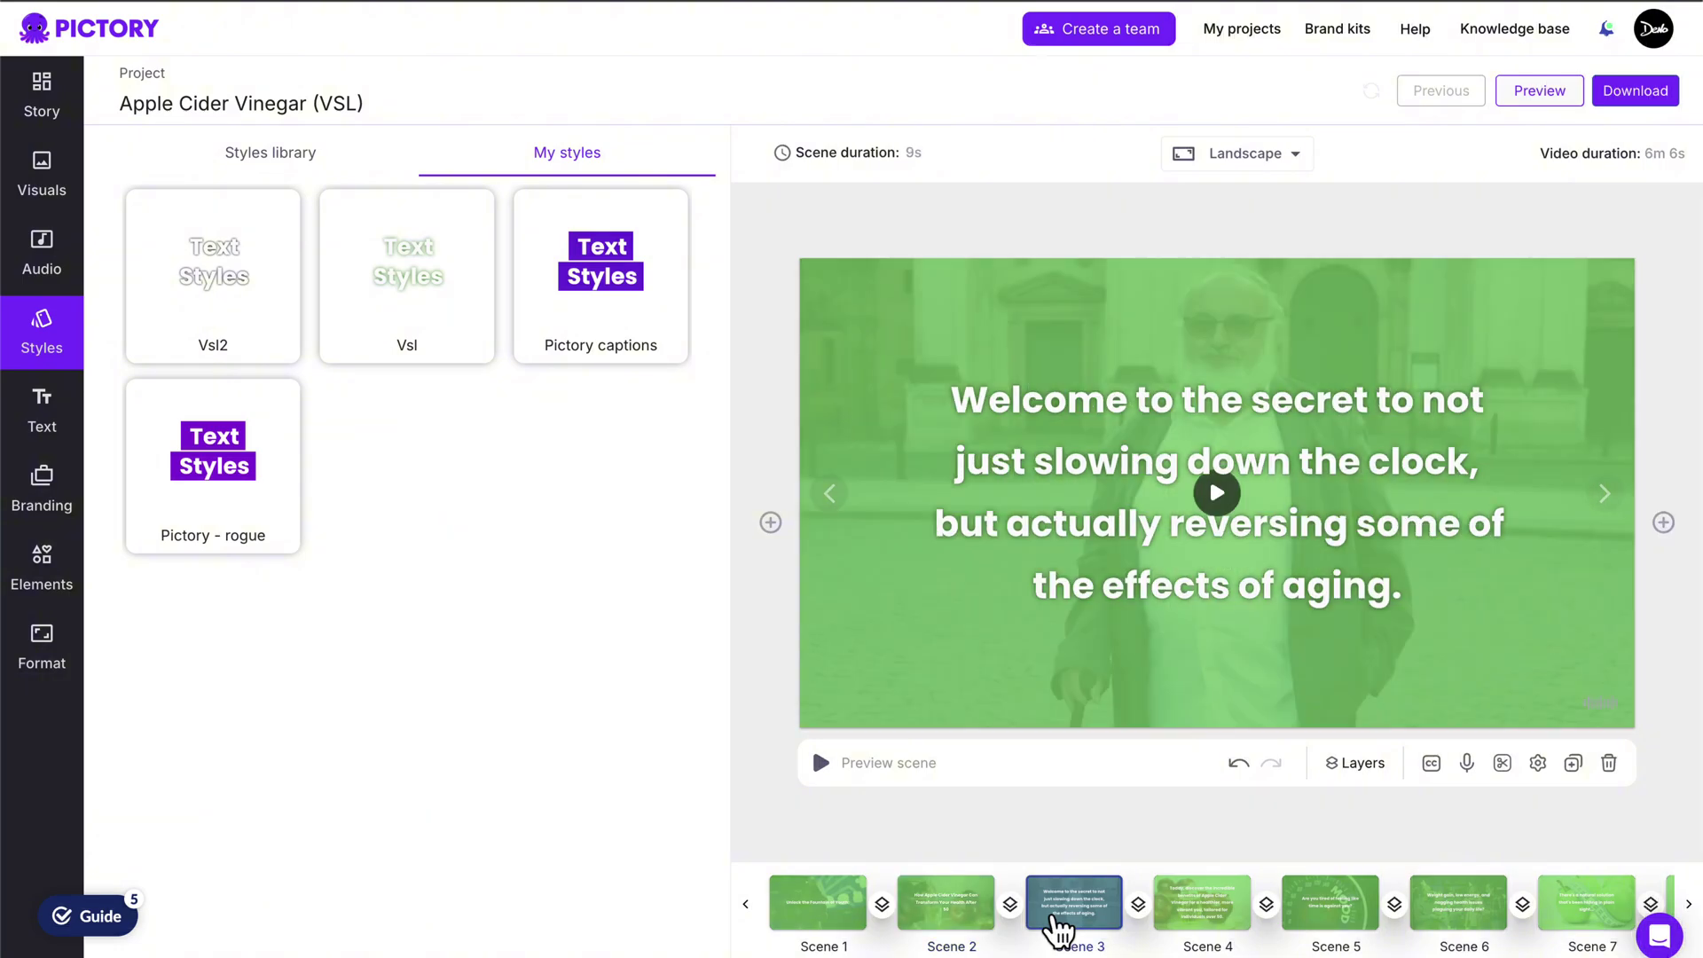
{"action": "left_click", "coordinate": [1209, 922]}
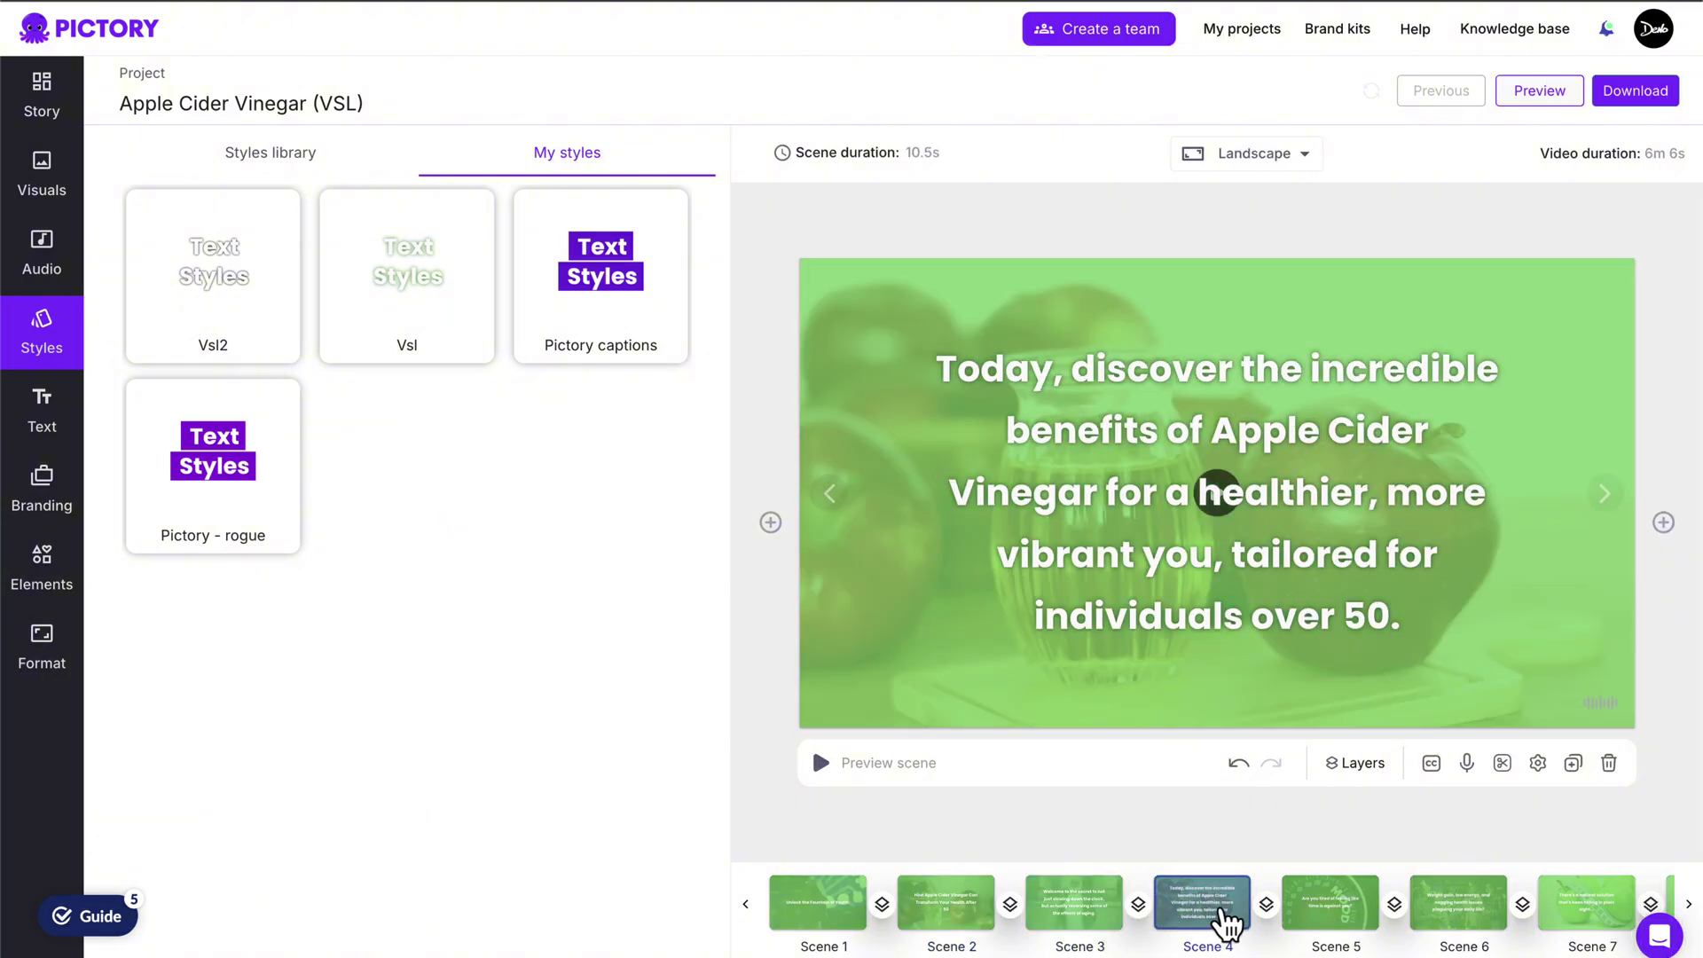
{"action": "left_click", "coordinate": [1322, 920]}
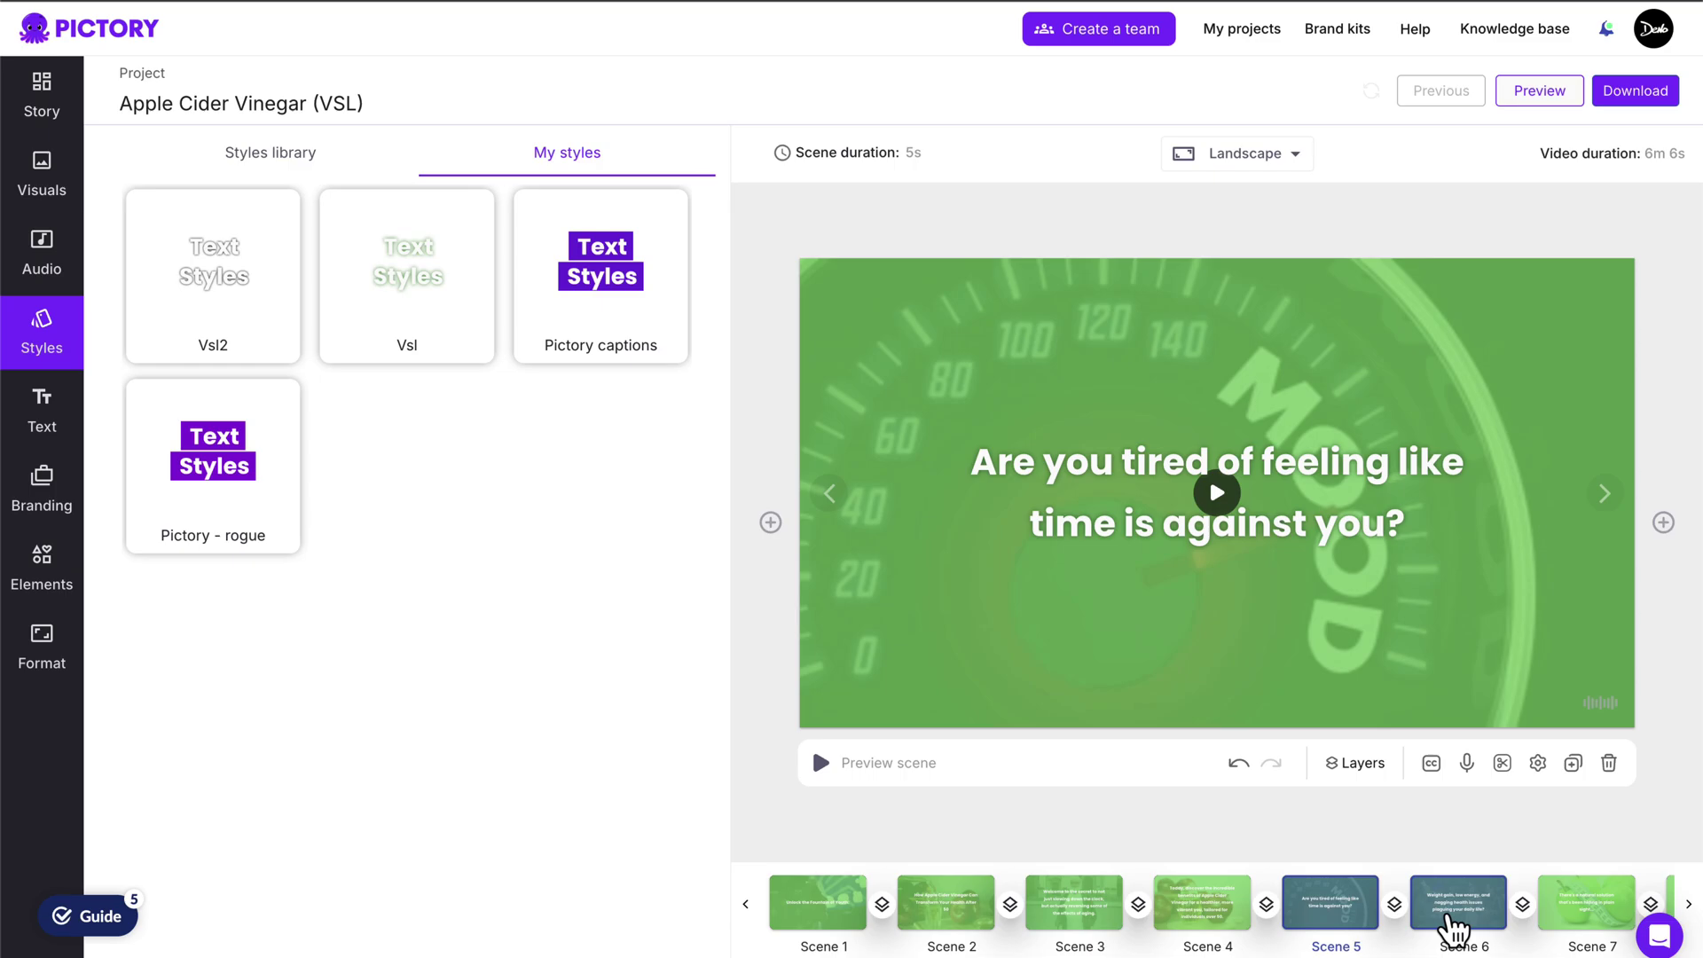
{"action": "left_click", "coordinate": [1455, 927]}
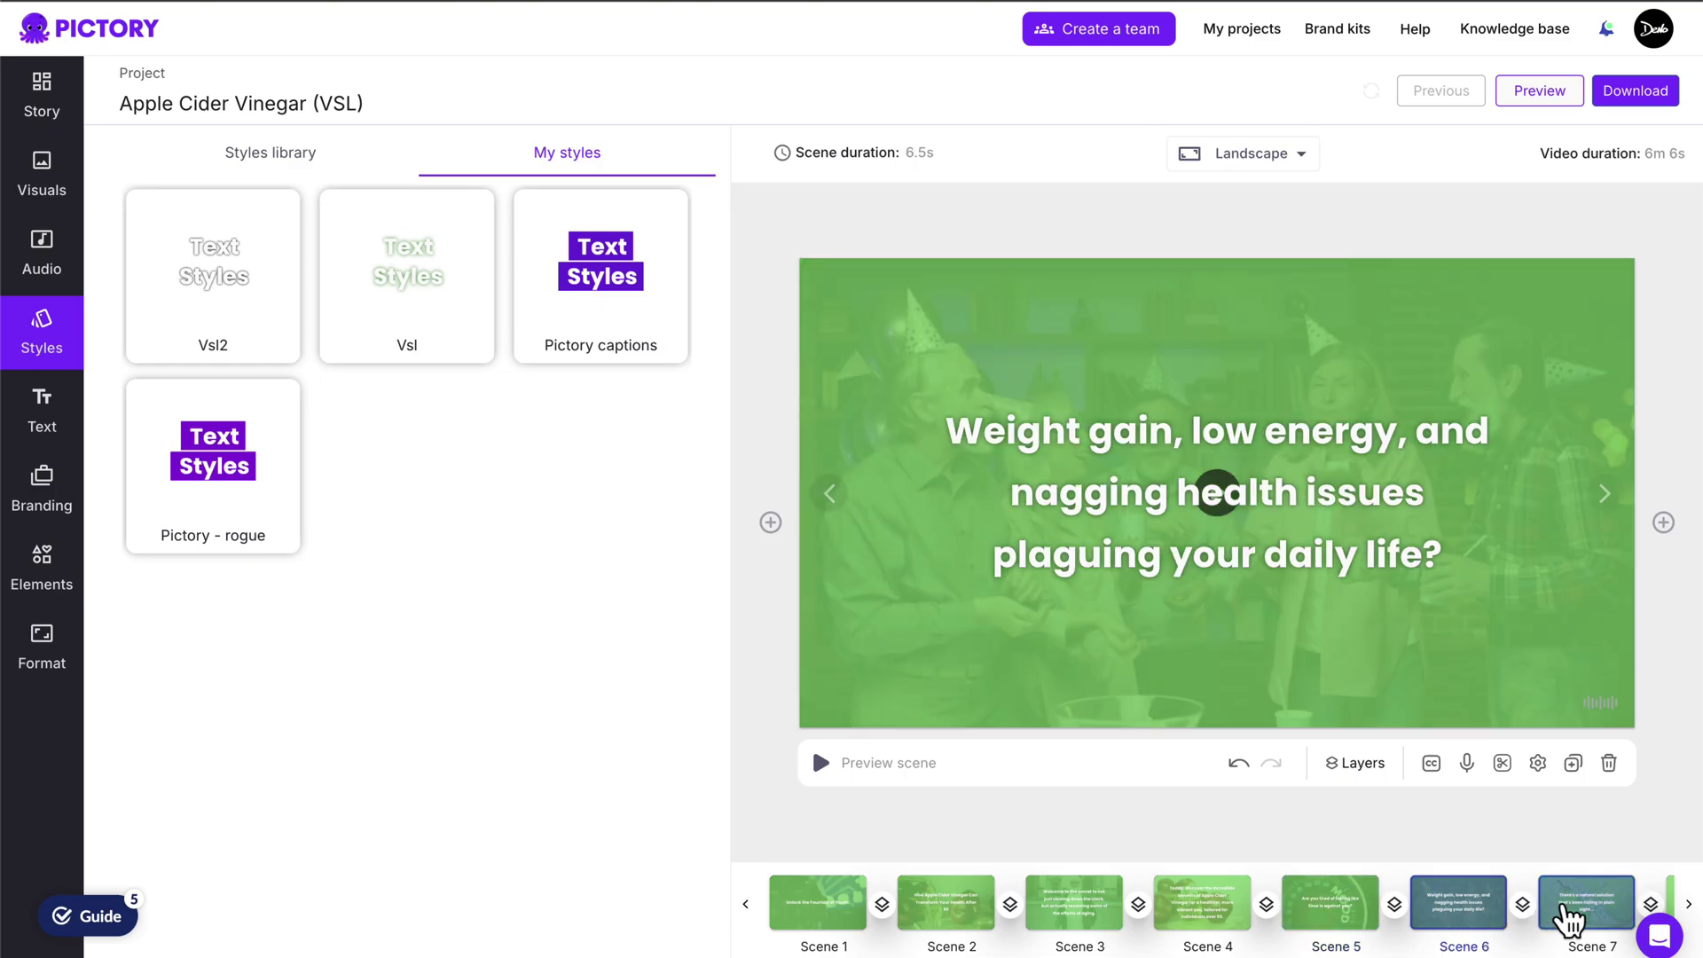
{"action": "left_click", "coordinate": [1568, 920]}
{"action": "scroll", "coordinate": [823, 920], "scroll_direction": "down", "scroll_amount": 3}
{"action": "left_click", "coordinate": [823, 920]}
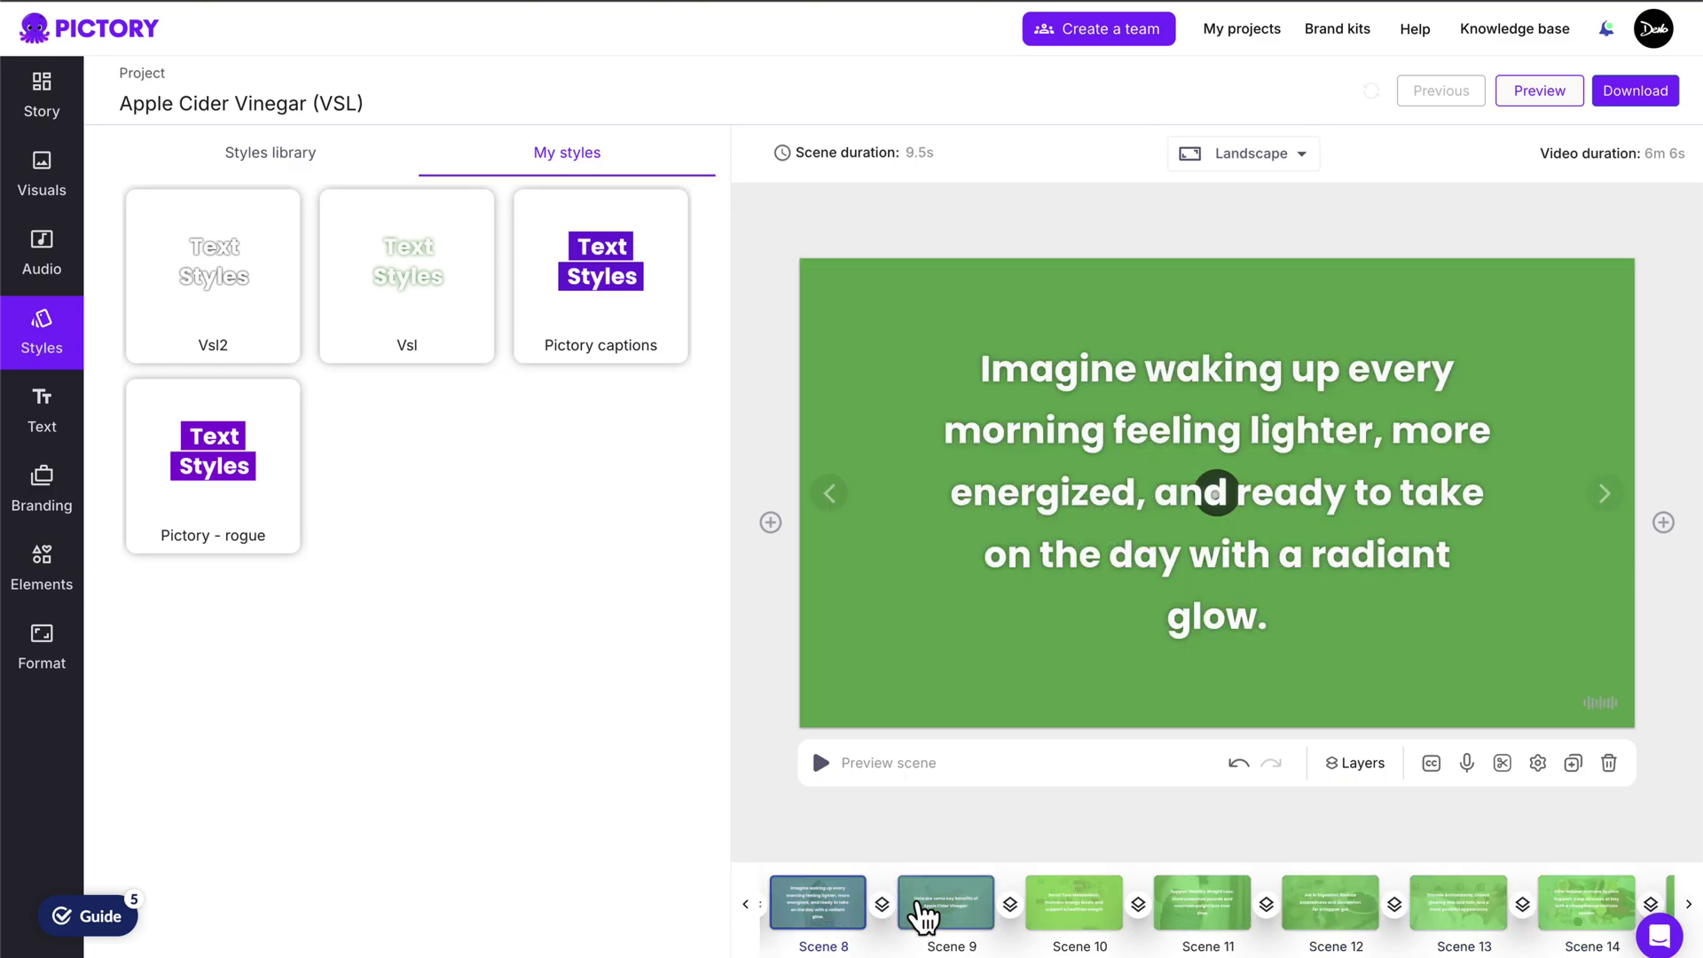
{"action": "left_click", "coordinate": [950, 916]}
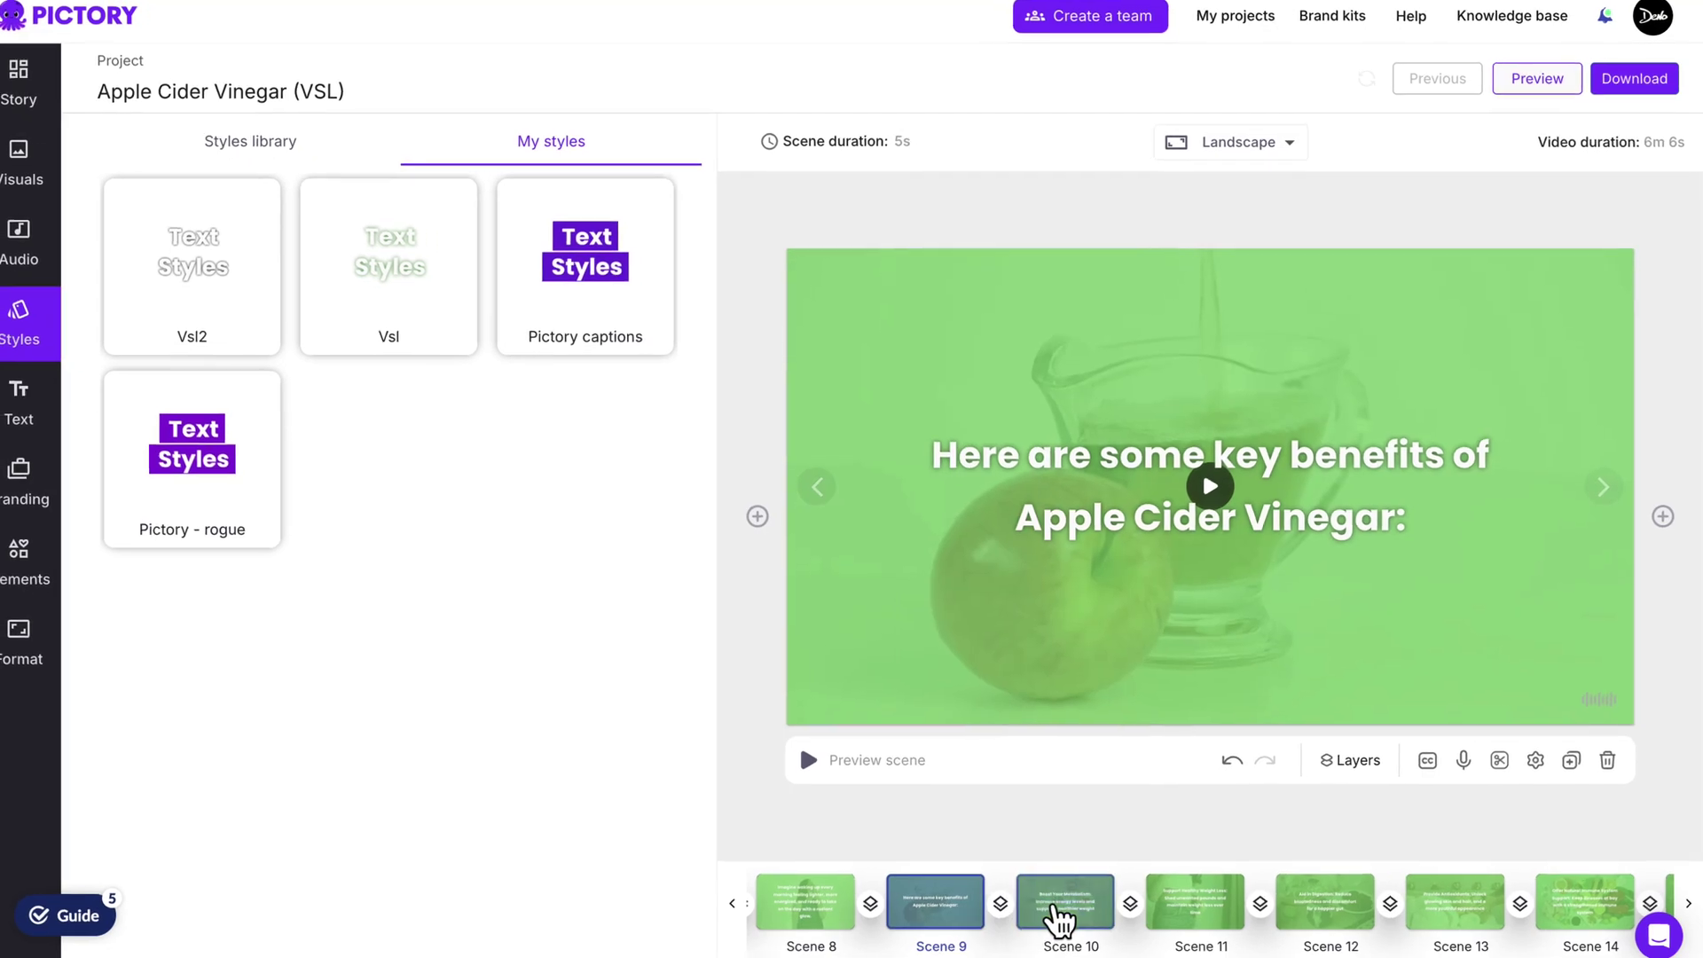
{"action": "left_click", "coordinate": [1060, 910]}
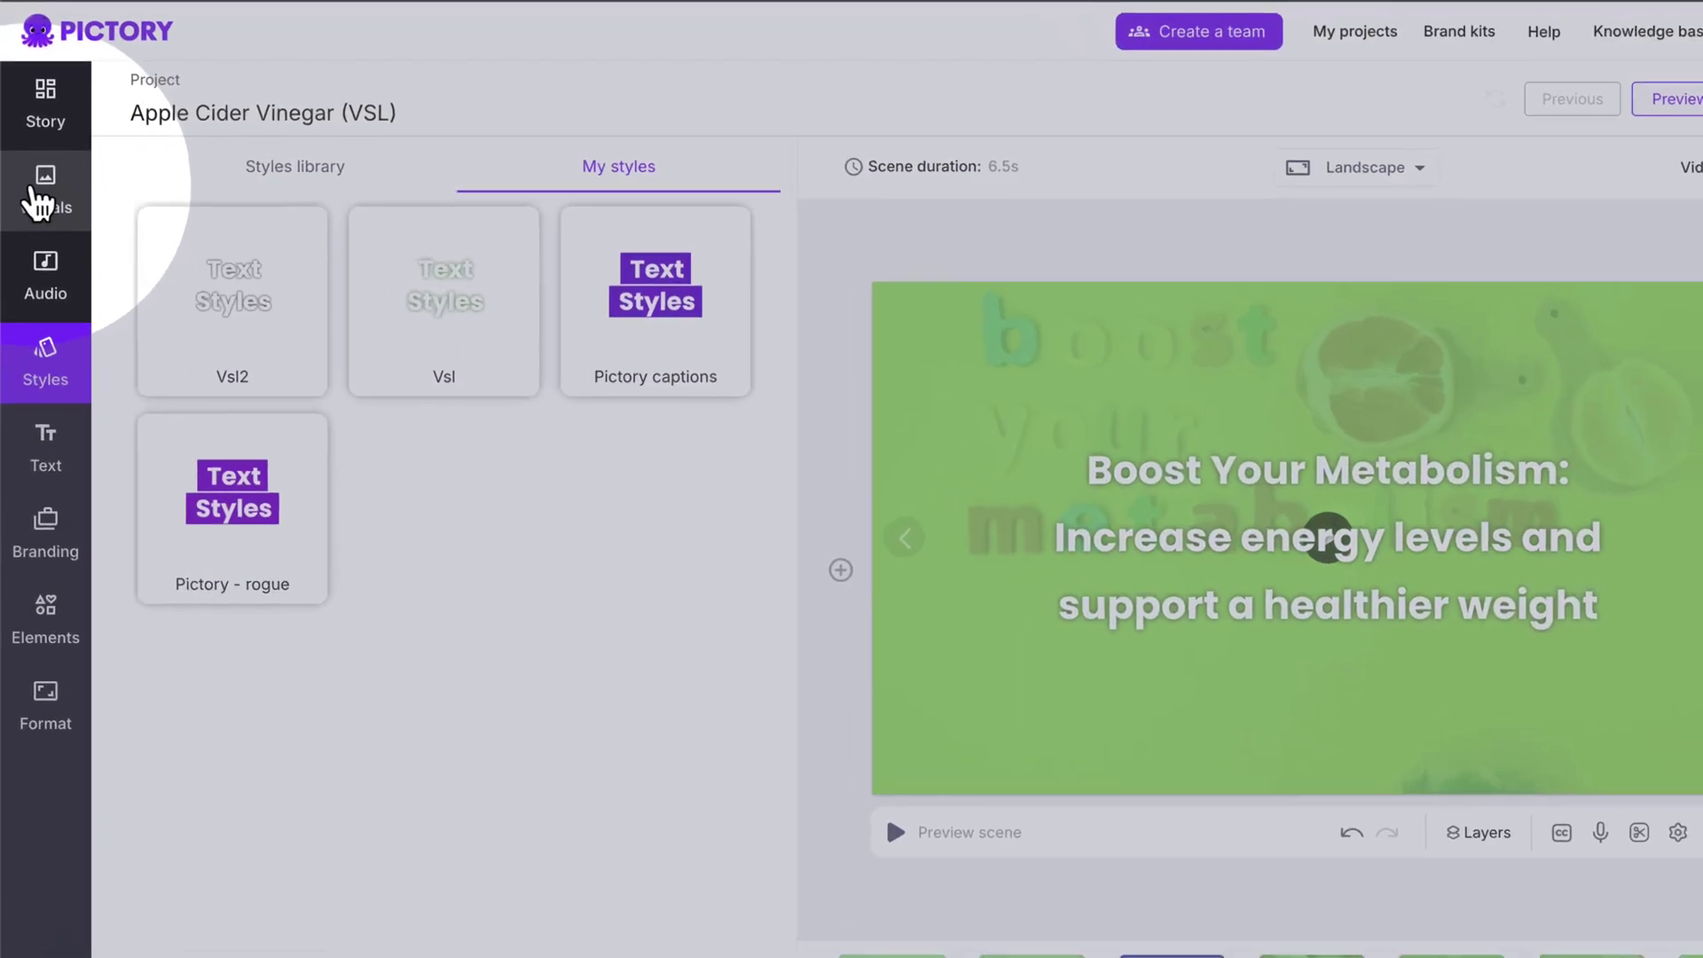
Replace Scene 10's background with a 'healthy weight' stock clip, then return to Scene 3
{"action": "left_click", "coordinate": [35, 182]}
{"action": "left_click", "coordinate": [183, 236]}
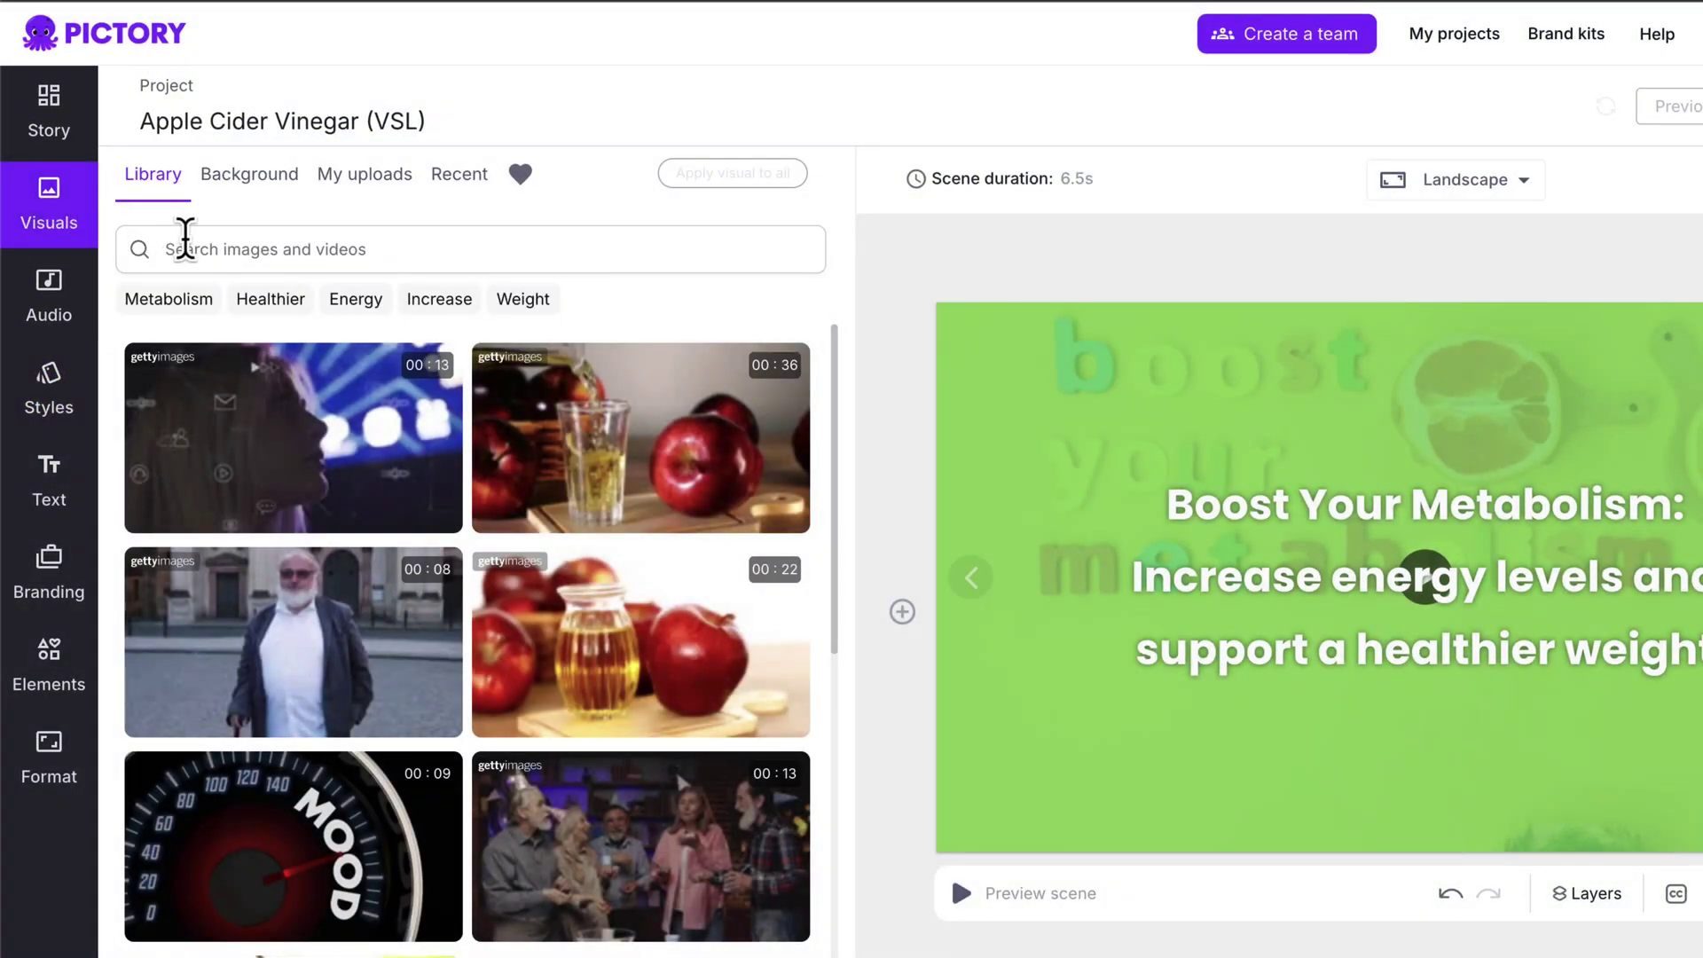
{"action": "type", "text": "healthy weight"}
{"action": "key", "text": "Return"}
{"action": "scroll", "coordinate": [438, 746], "scroll_direction": "down", "scroll_amount": 3}
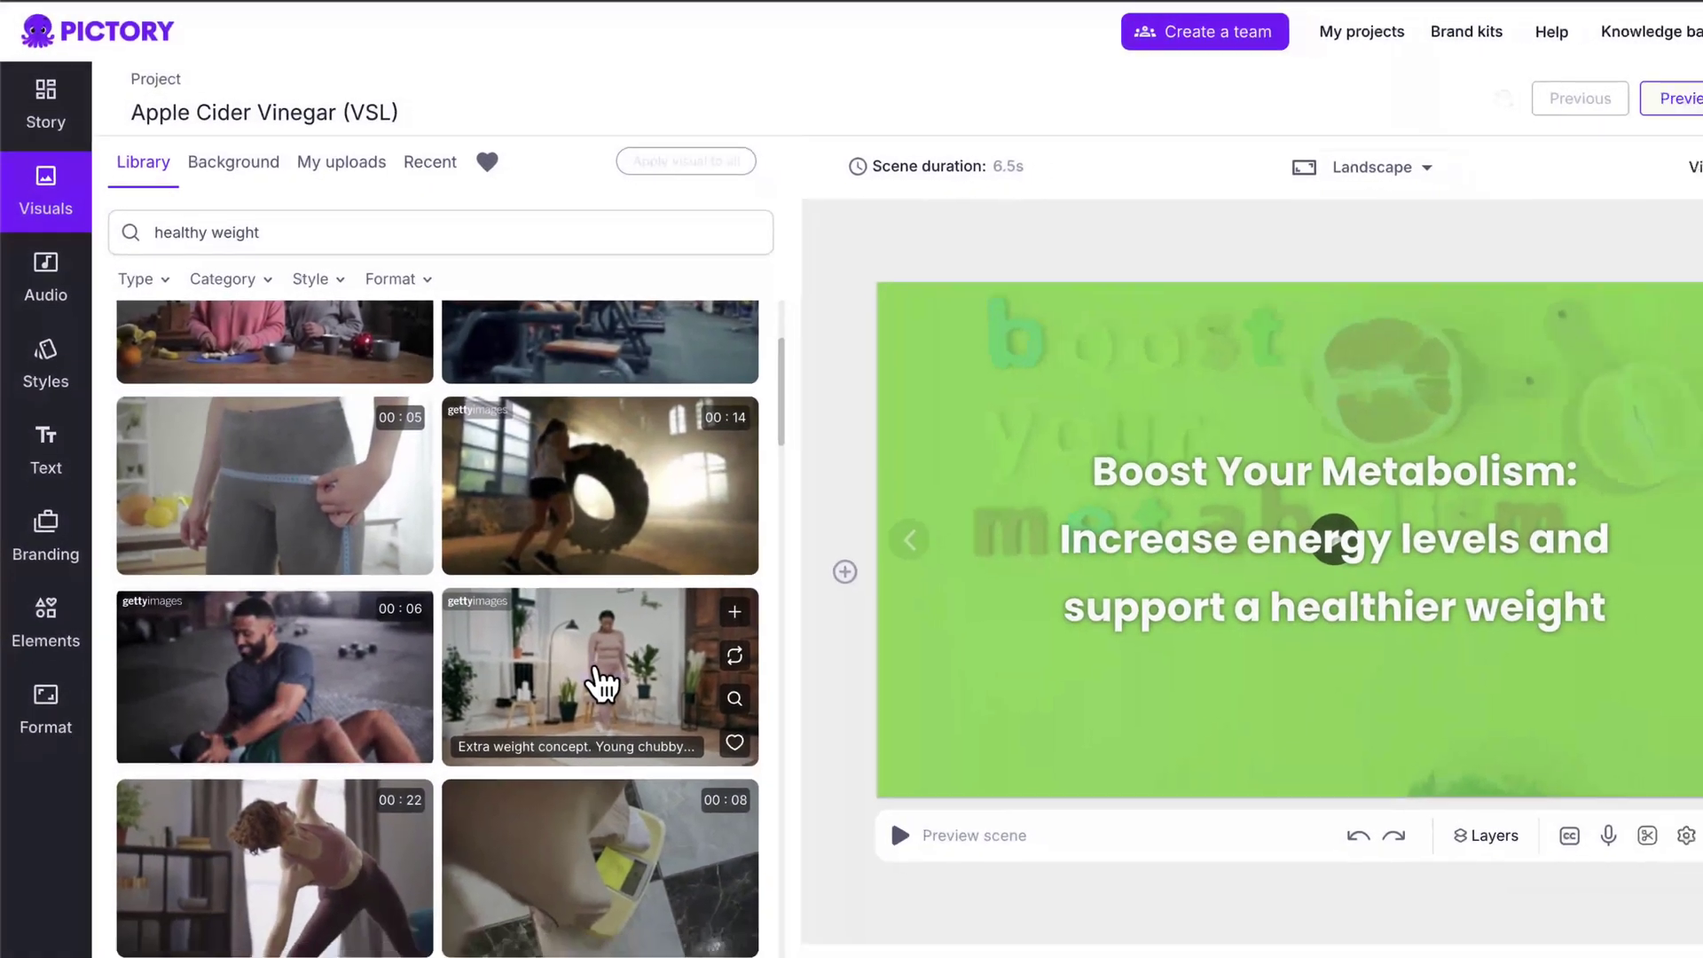
{"action": "left_click", "coordinate": [634, 723]}
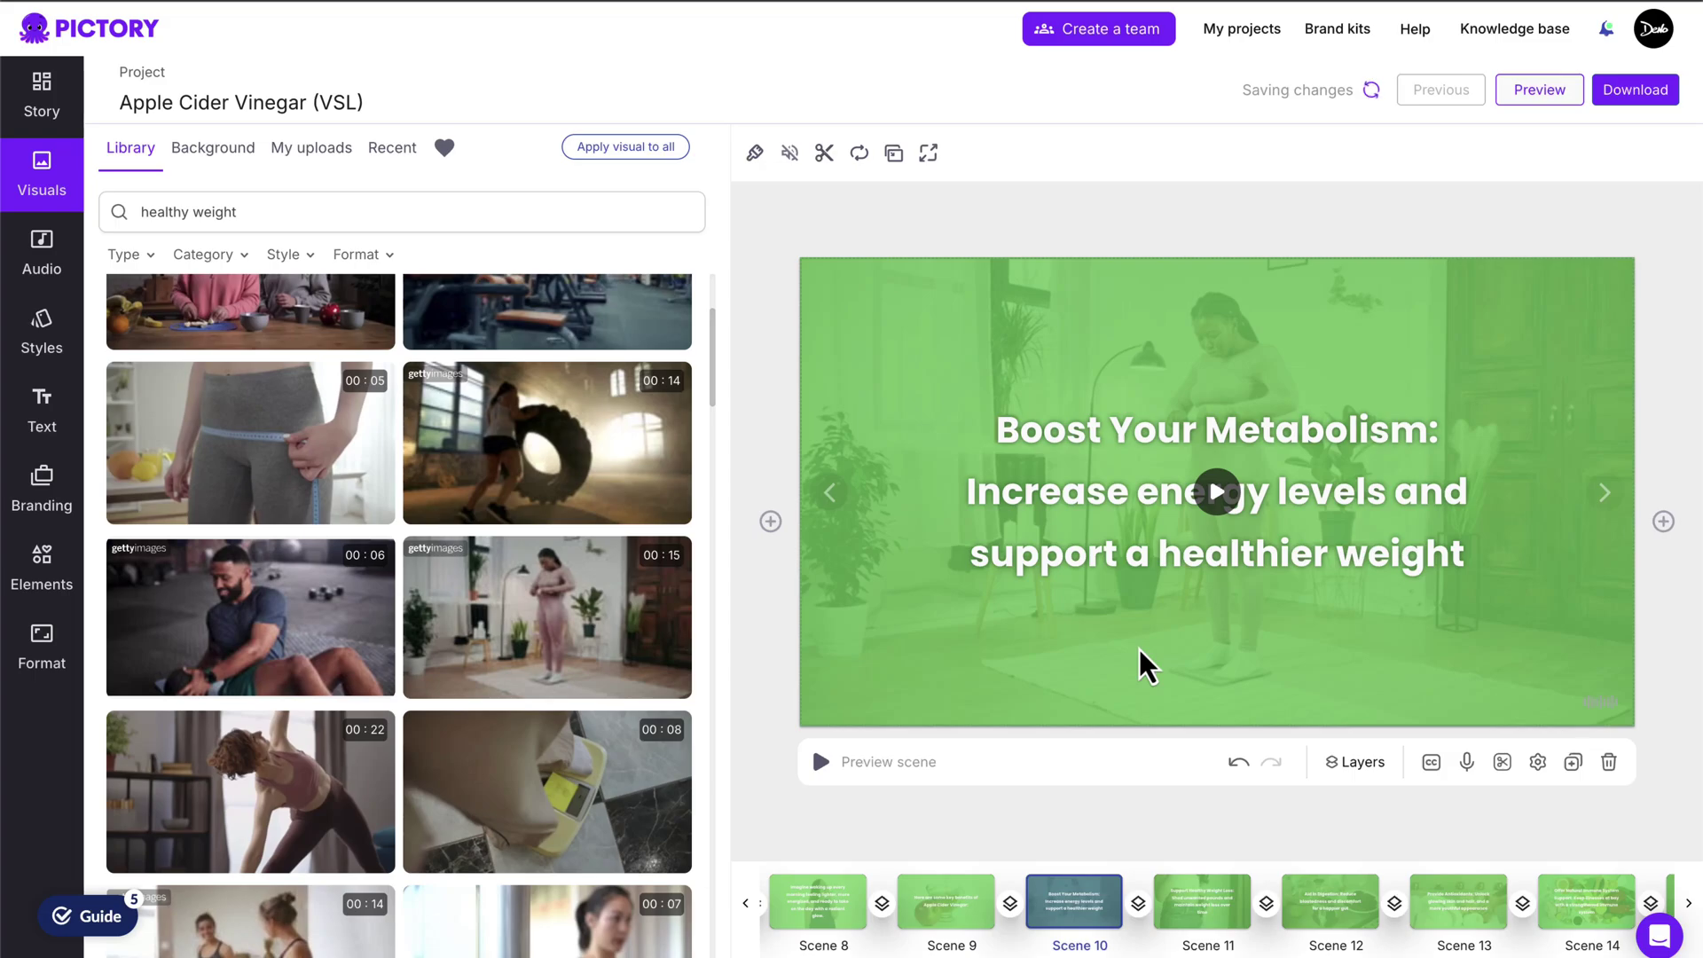
{"action": "left_click", "coordinate": [1084, 913]}
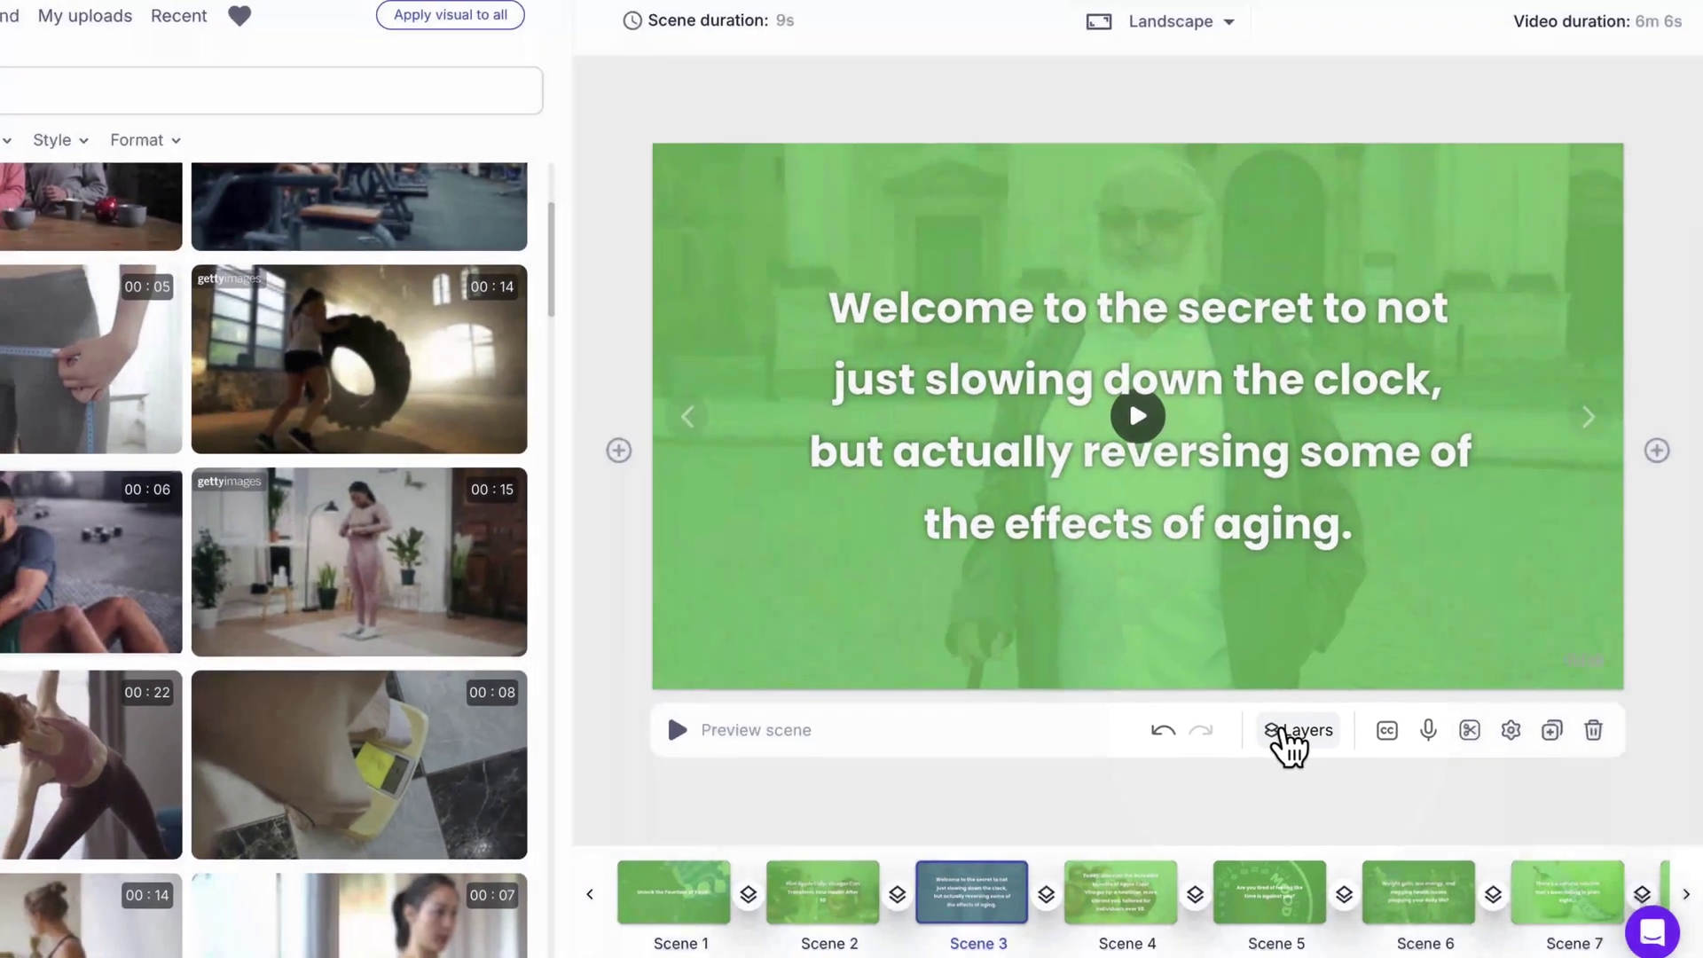
Delete Scene 3's Background video layer, leaving plain green, then view Scenes 4 and 7
{"action": "left_click", "coordinate": [1293, 728]}
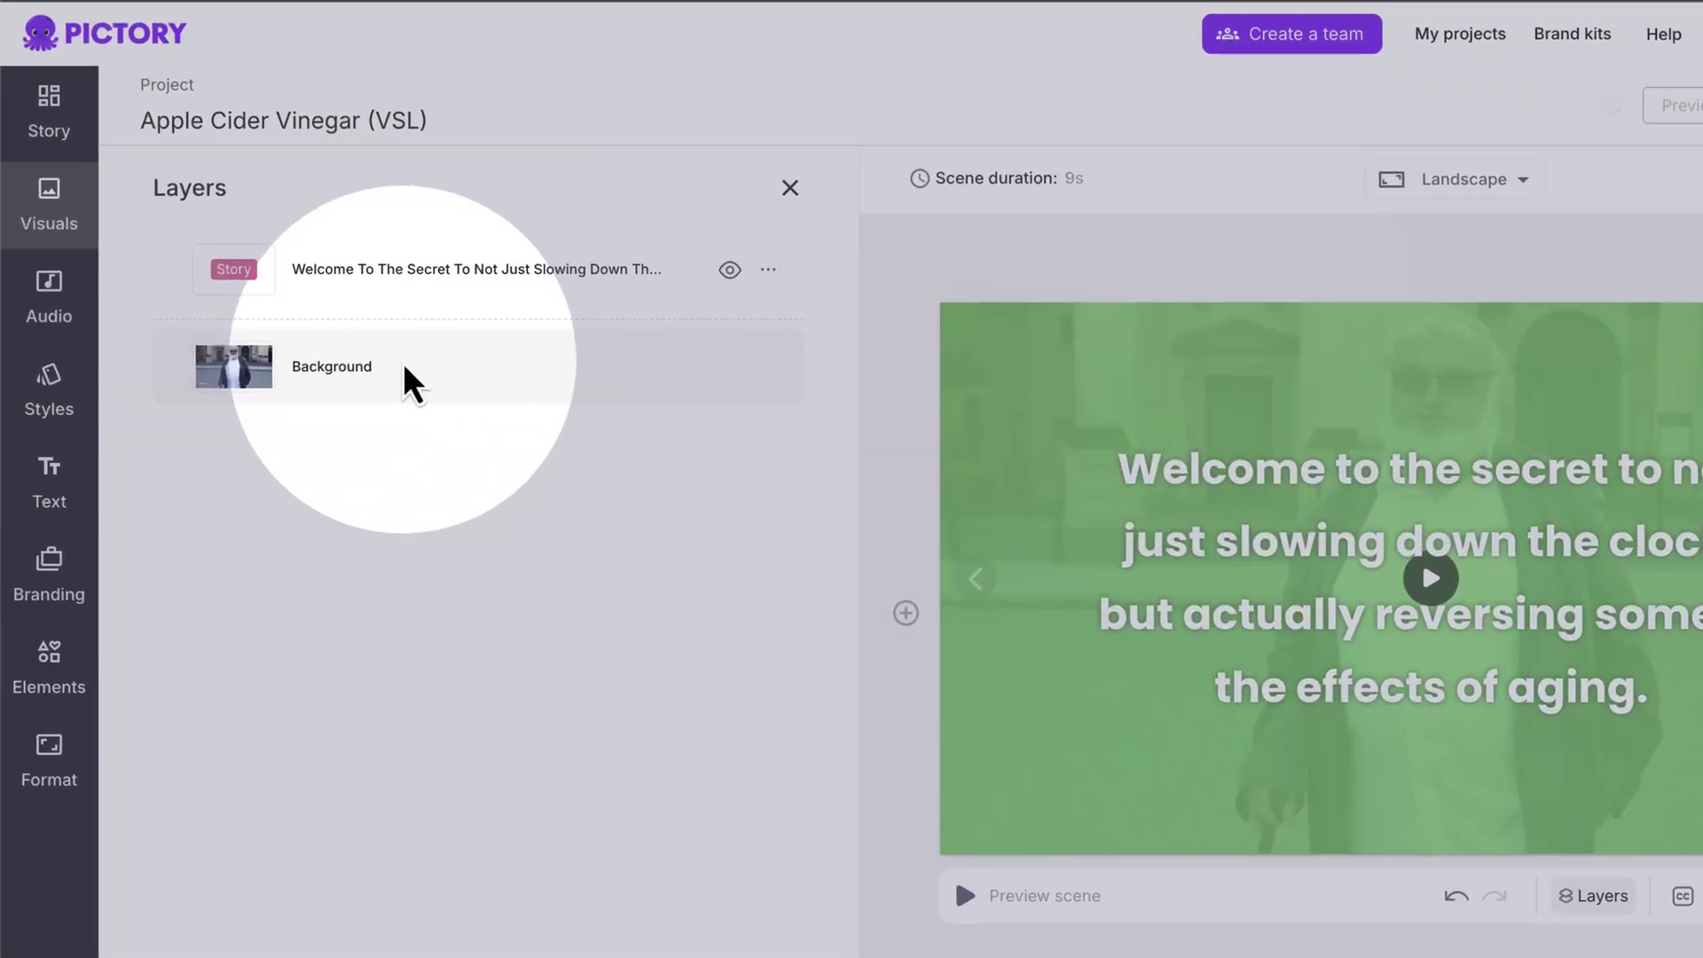
{"action": "left_click", "coordinate": [406, 371]}
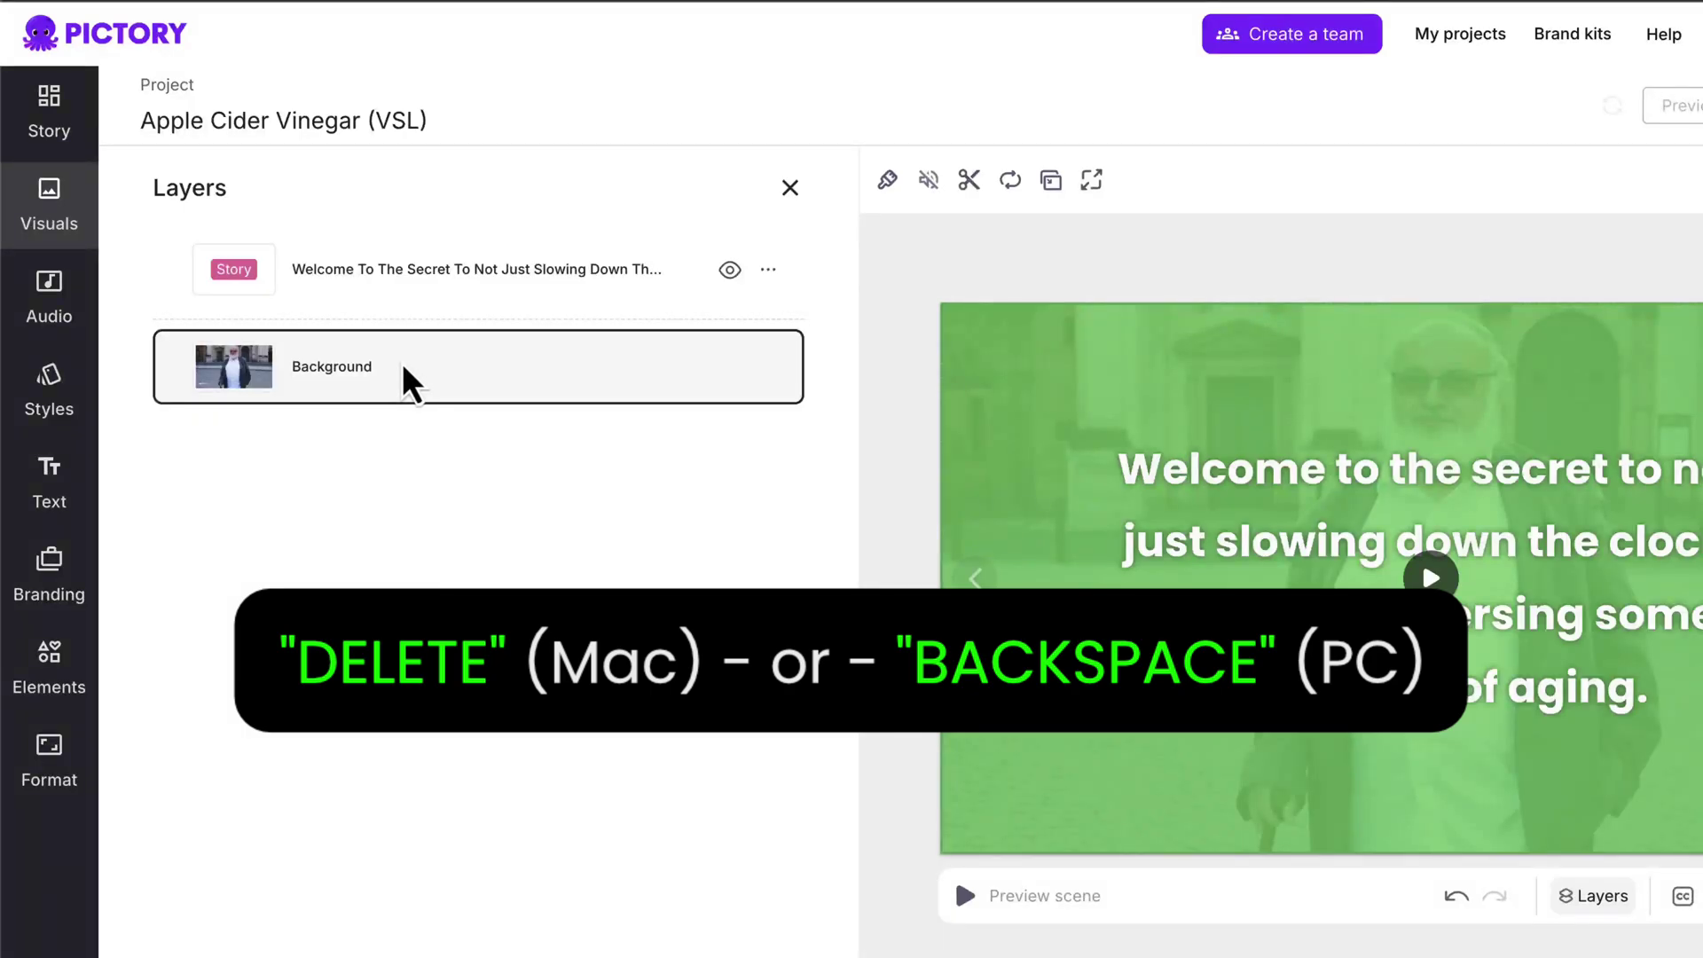
{"action": "key", "text": "BackSpace"}
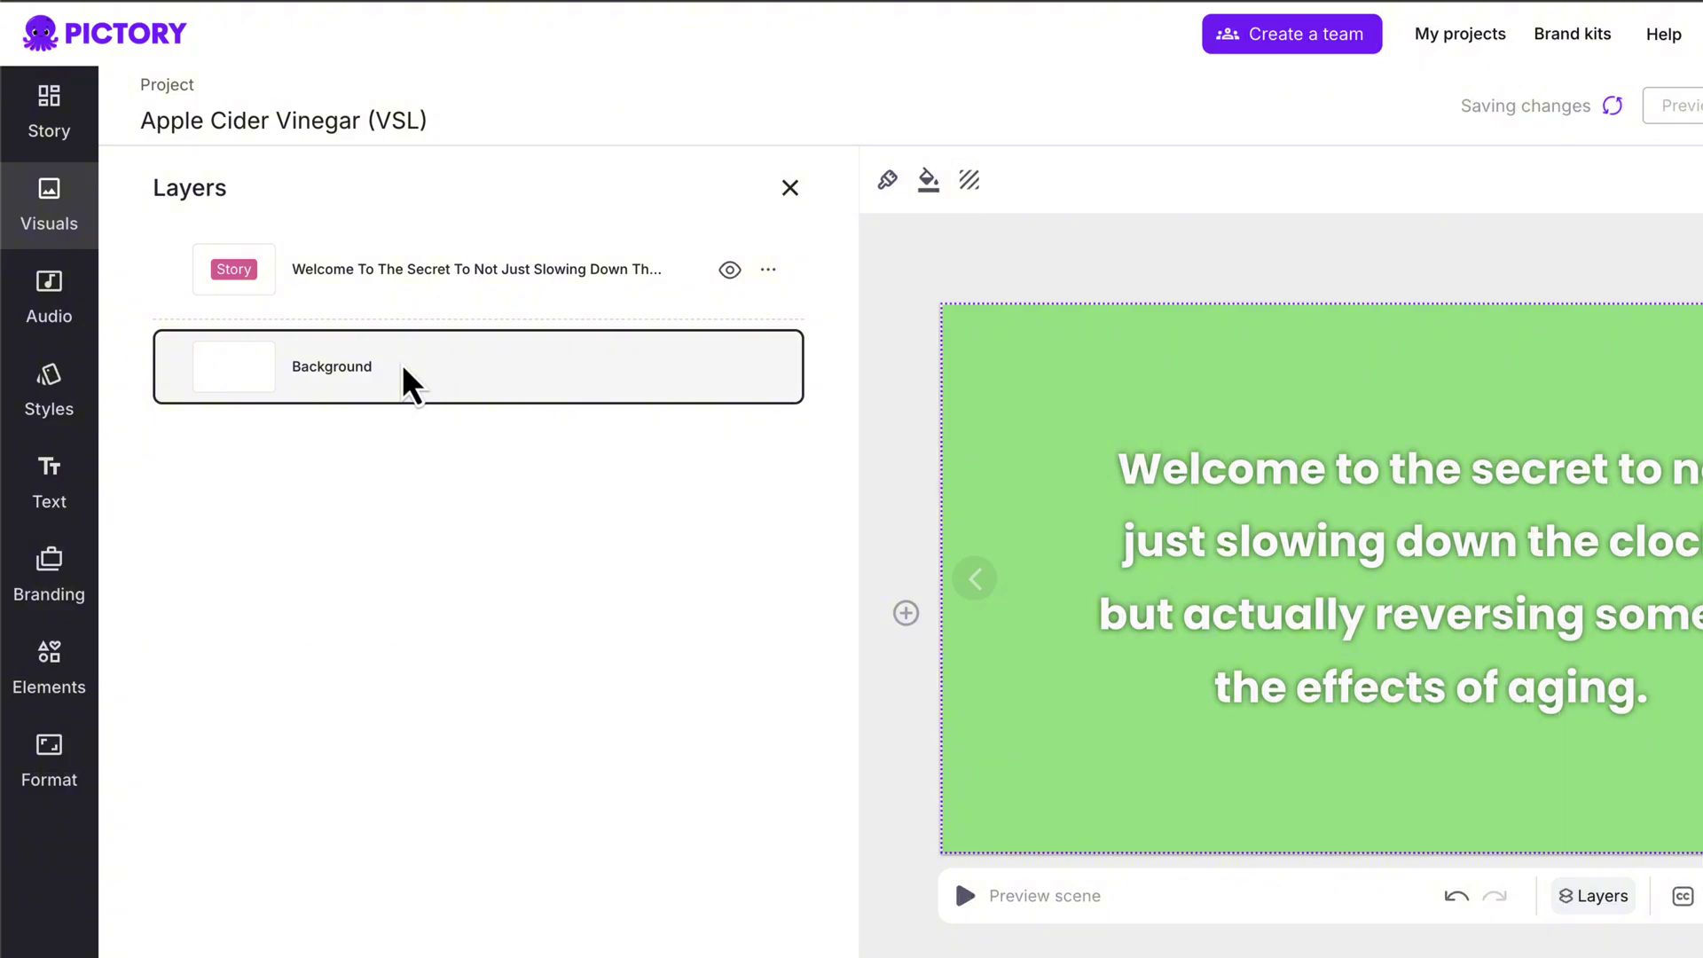
{"action": "left_click", "coordinate": [1204, 907]}
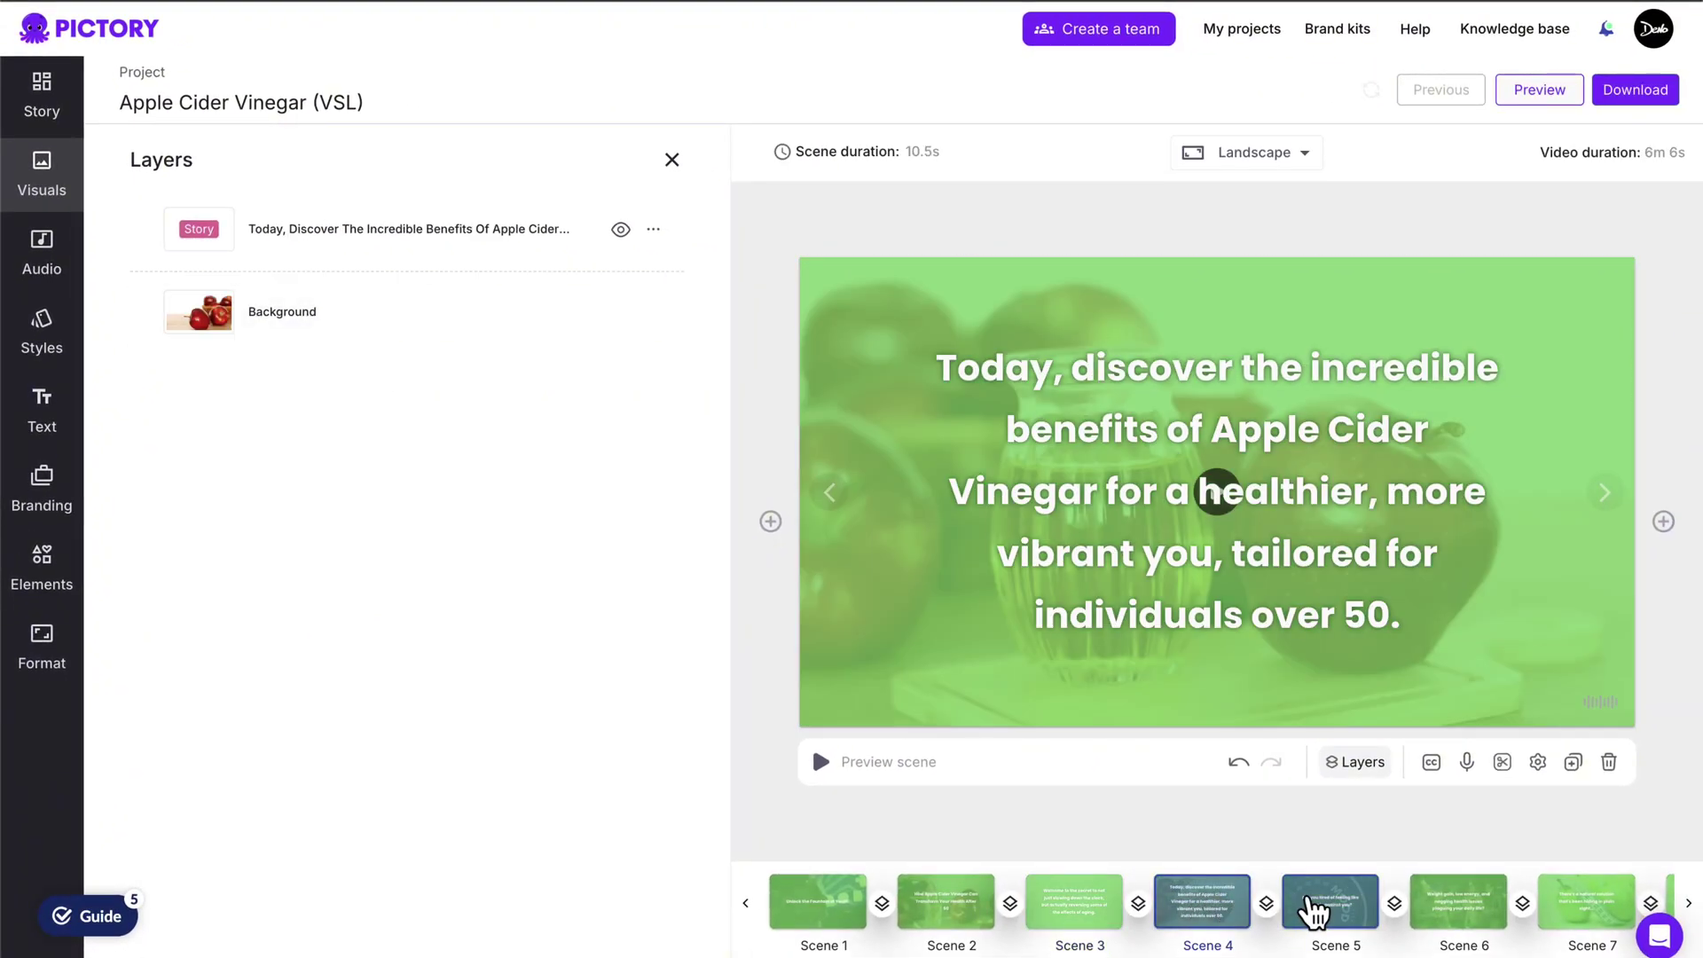
{"action": "left_click", "coordinate": [1586, 902]}
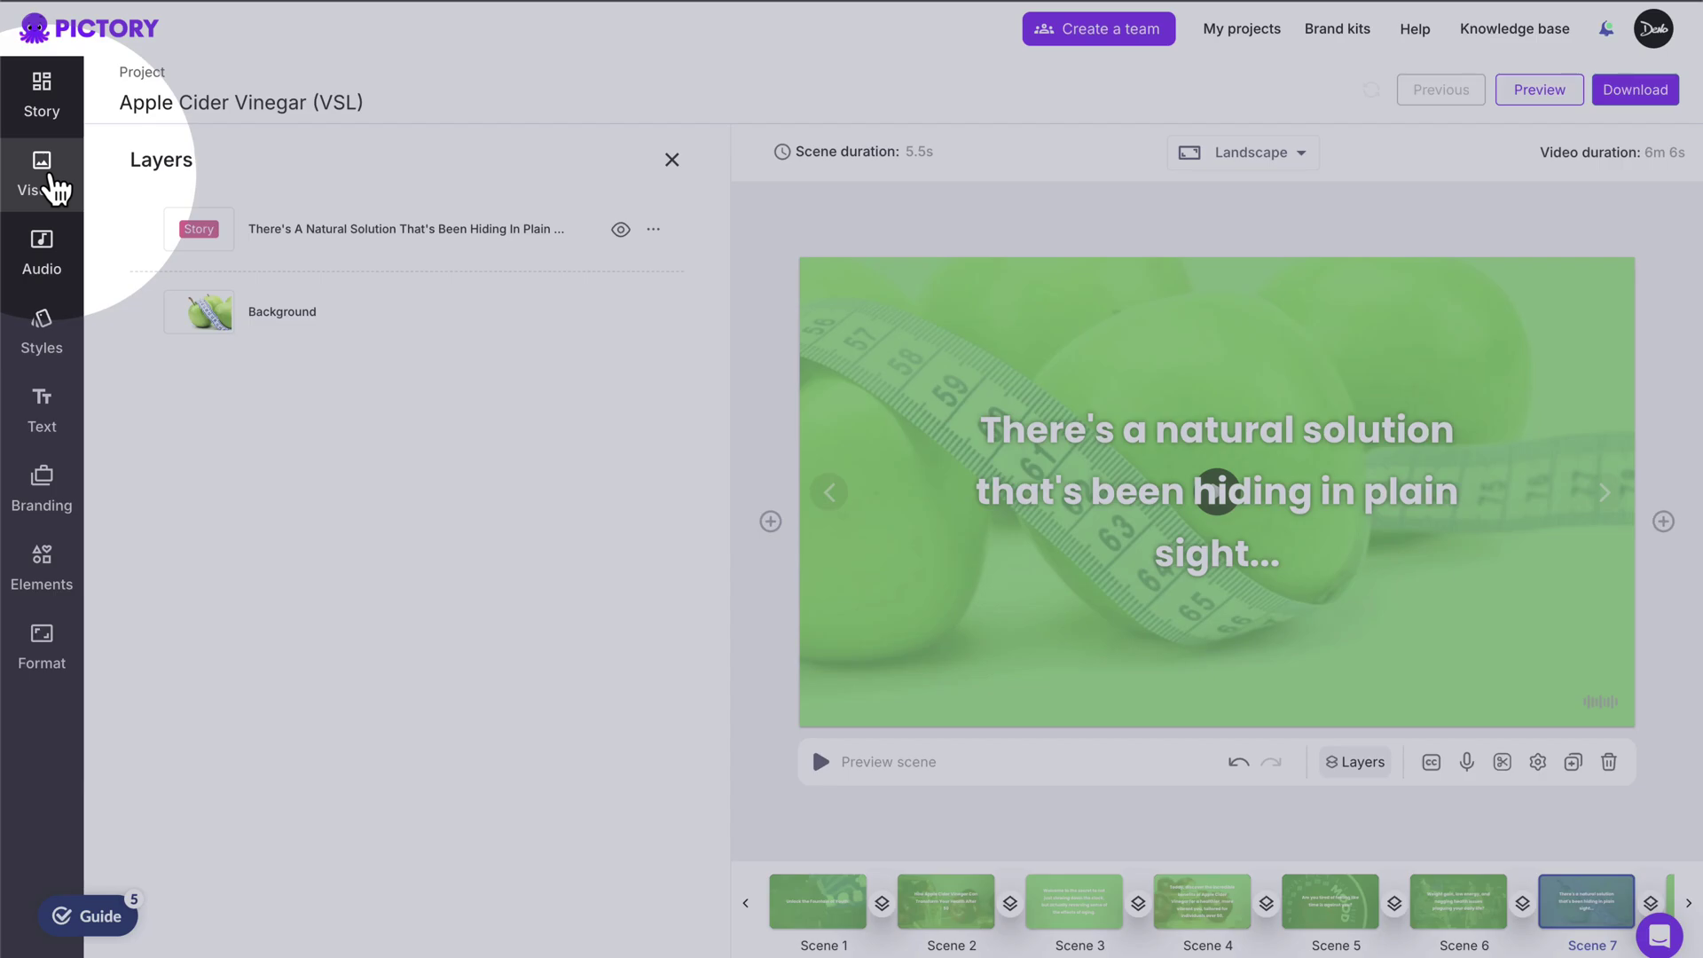
Restore the webcam clip as Scene 5's background, then bring up insert-scene options after Scene 48
{"action": "left_click", "coordinate": [50, 182]}
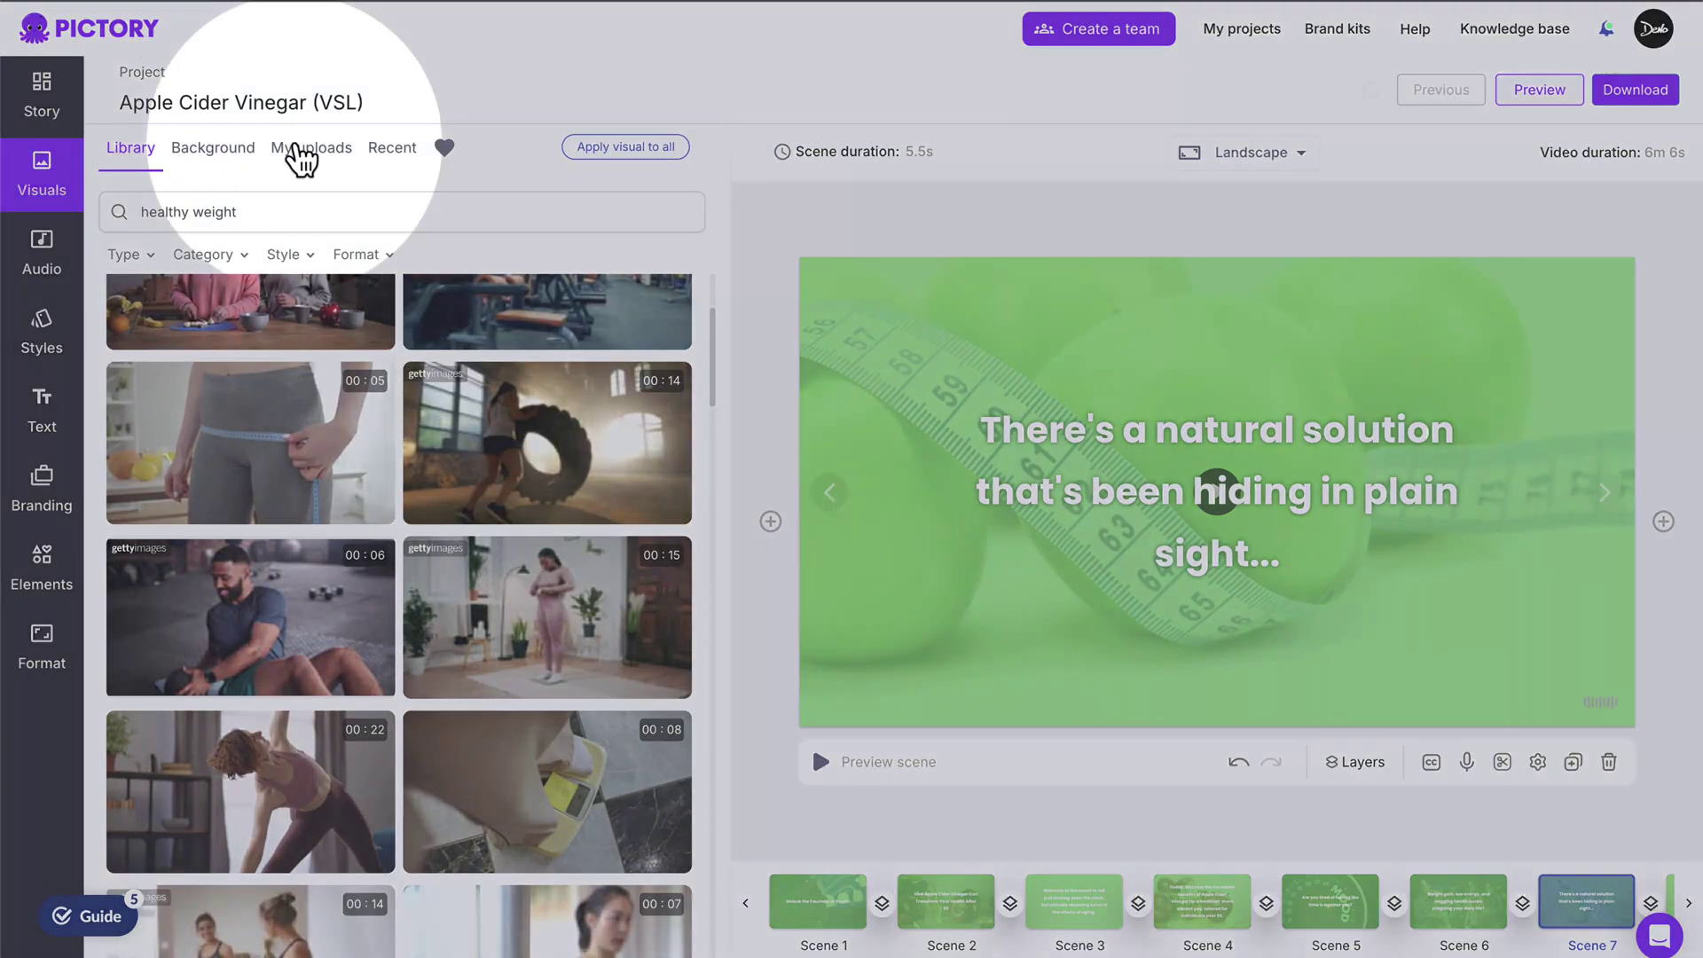
{"action": "left_click", "coordinate": [300, 151]}
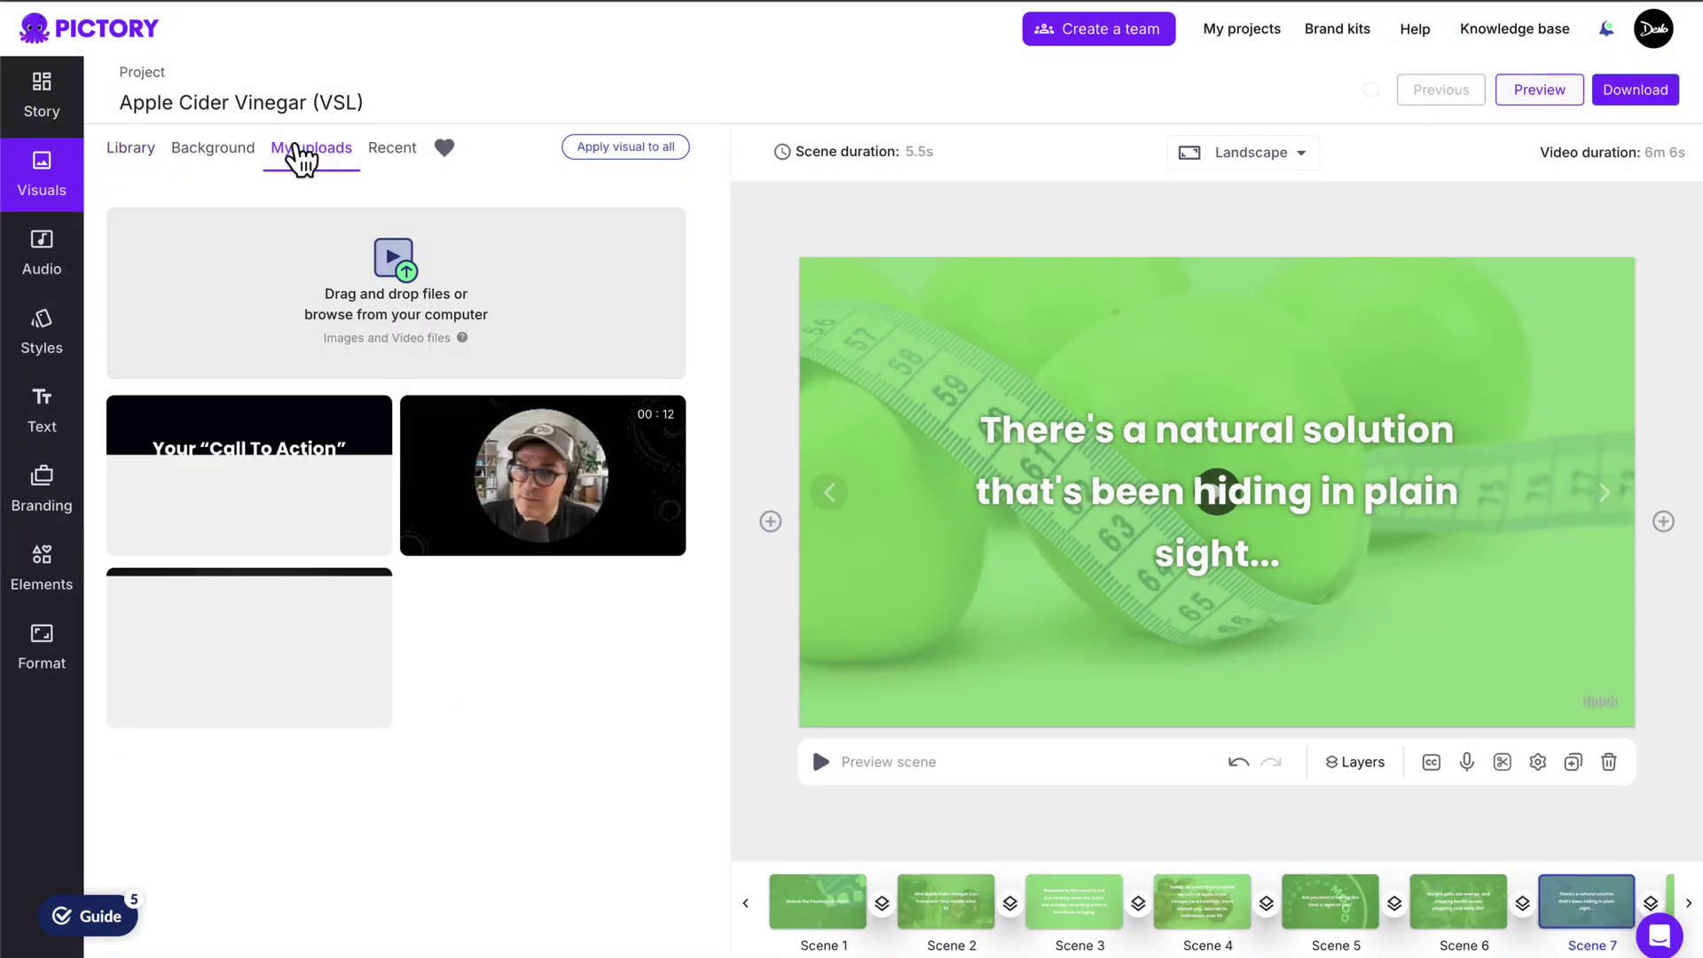
{"action": "key", "text": "ctrl+z"}
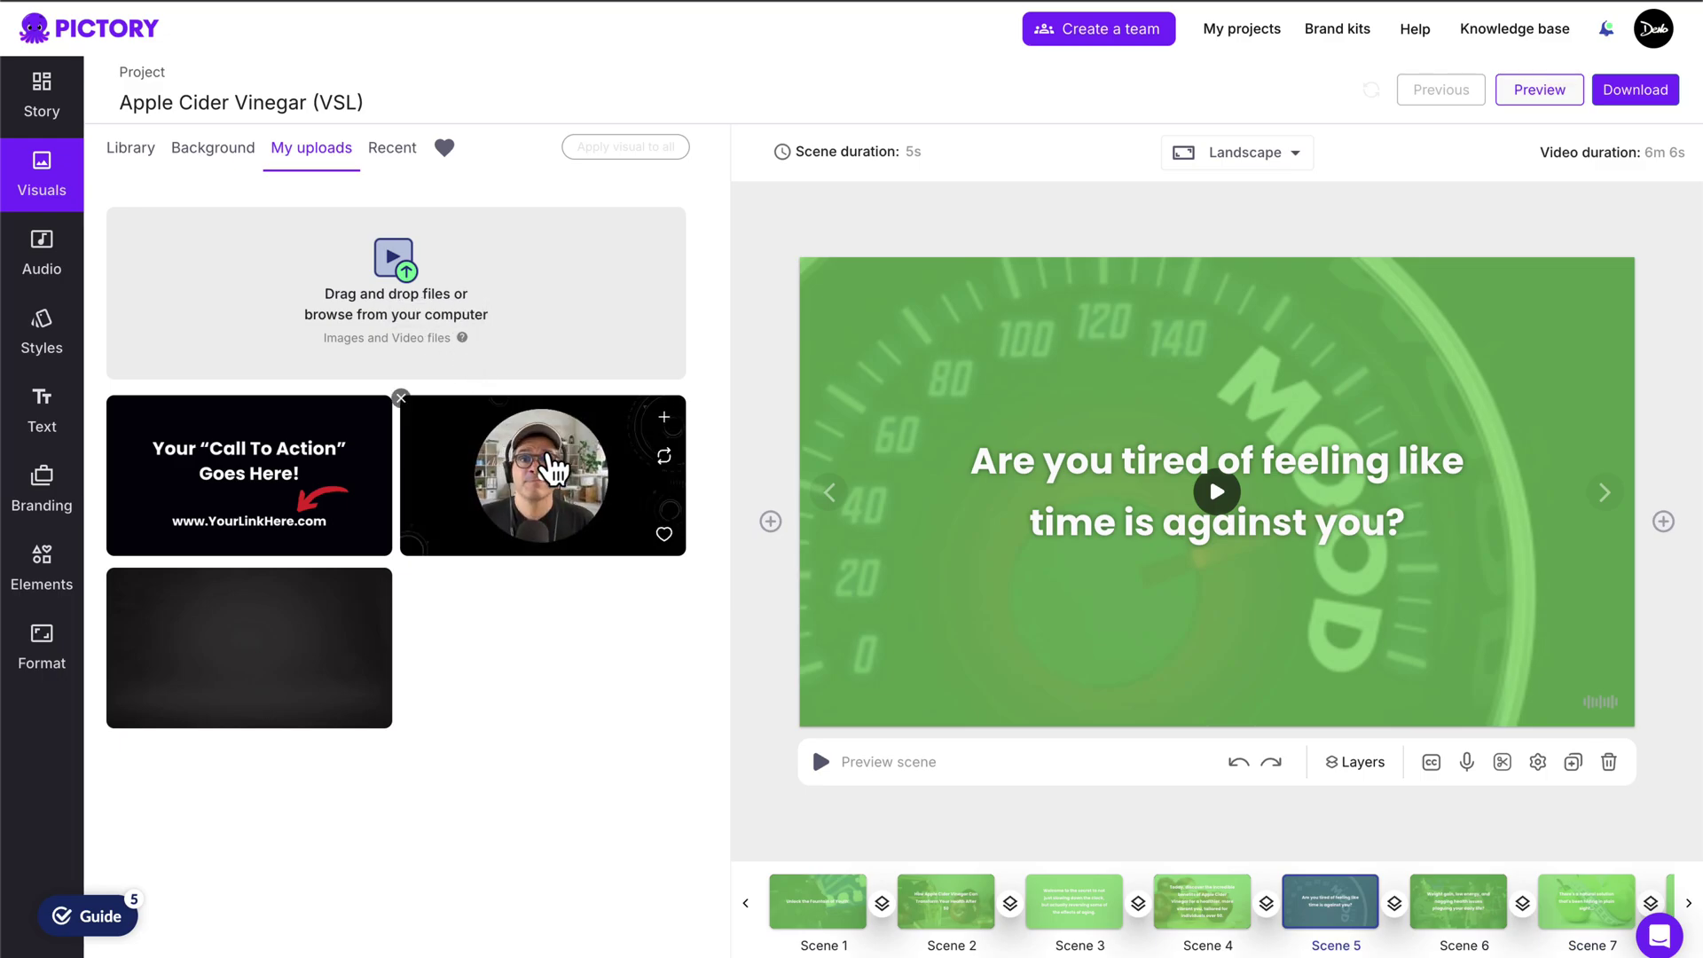
{"action": "left_click", "coordinate": [555, 467]}
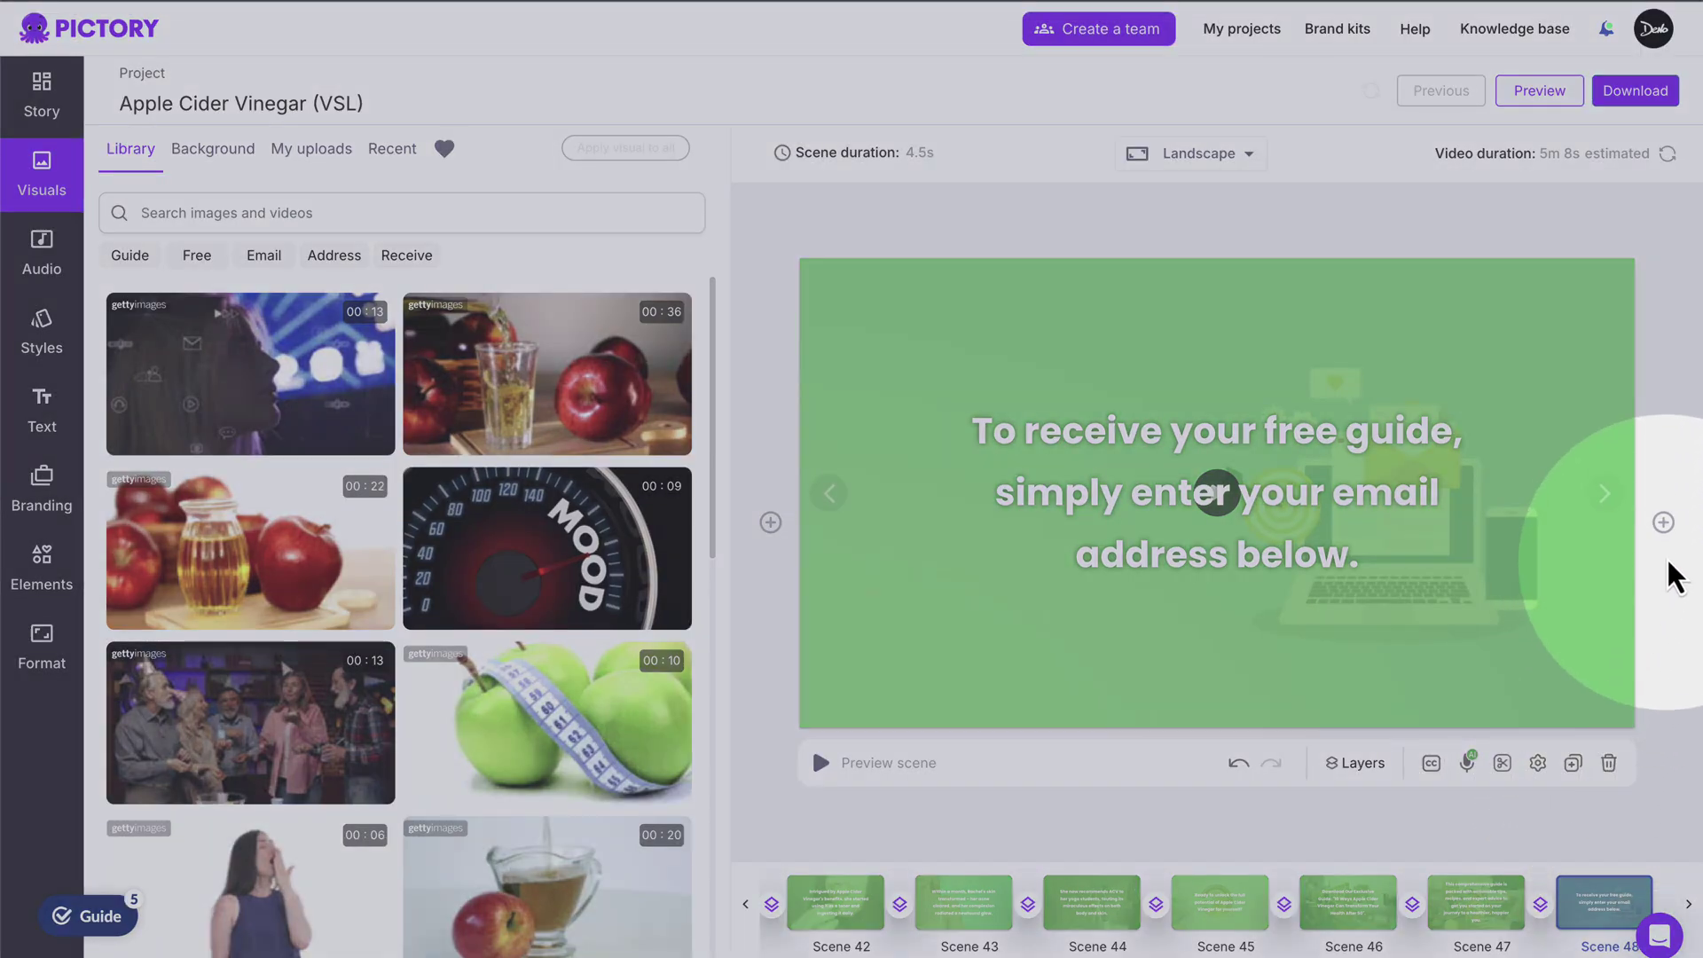
{"action": "left_click", "coordinate": [1663, 522]}
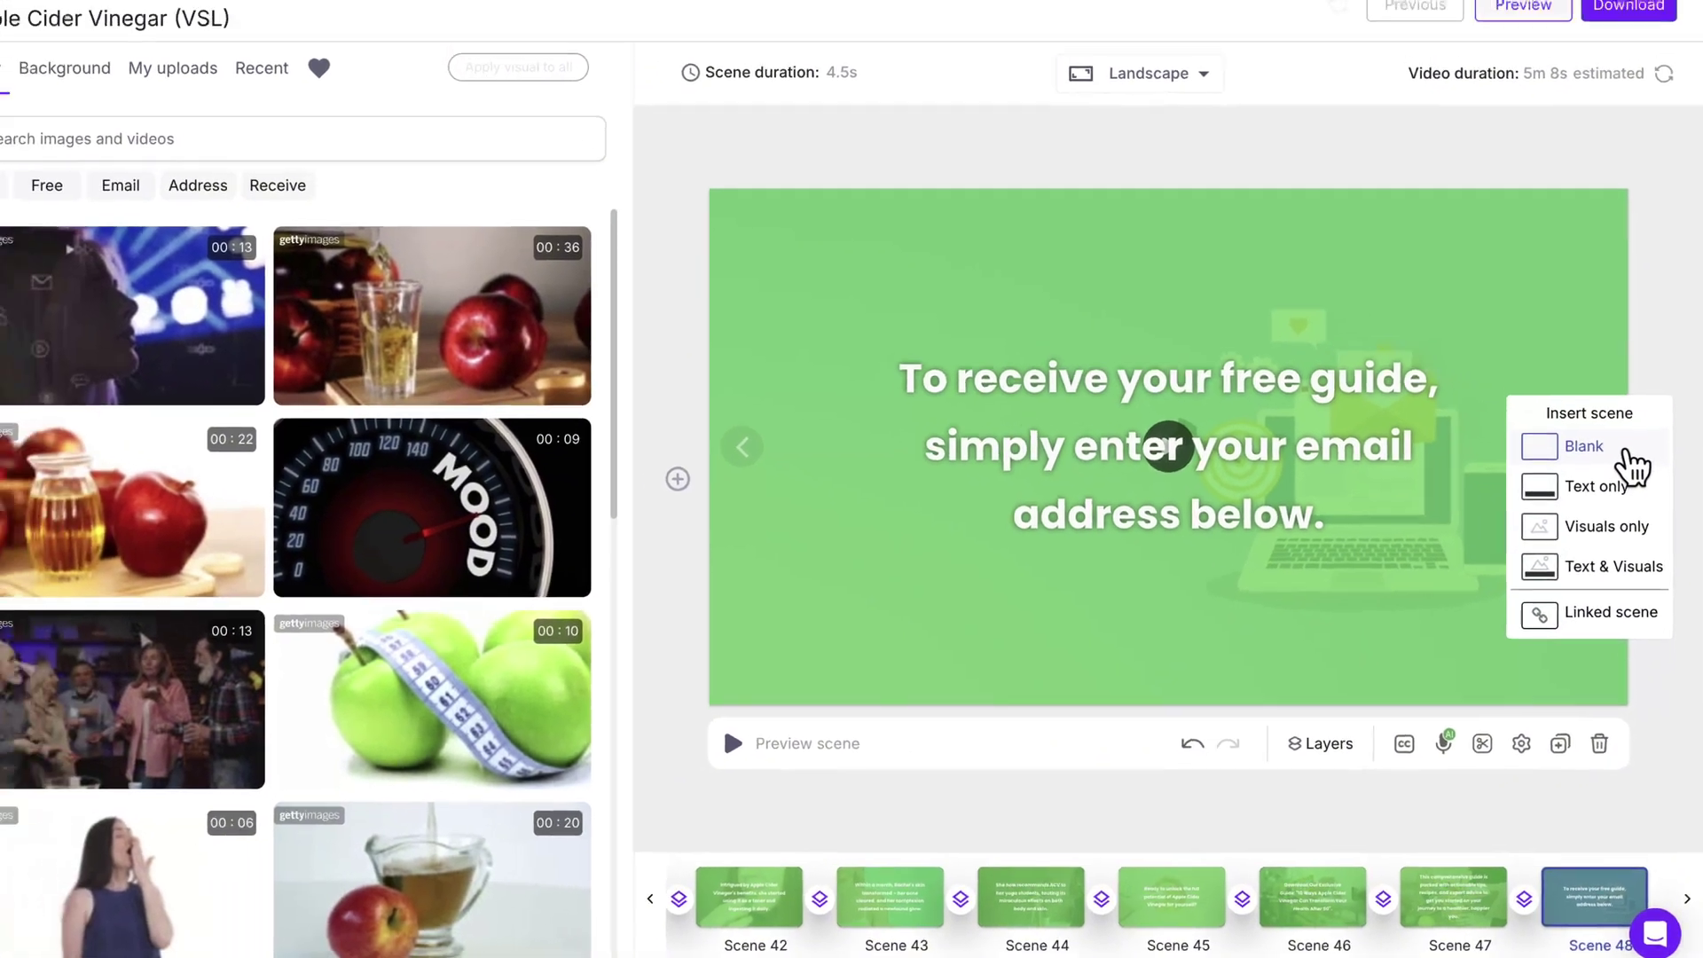
Insert a blank Scene 49 using the uploaded Call To Action image as its visual
{"action": "left_click", "coordinate": [1623, 428]}
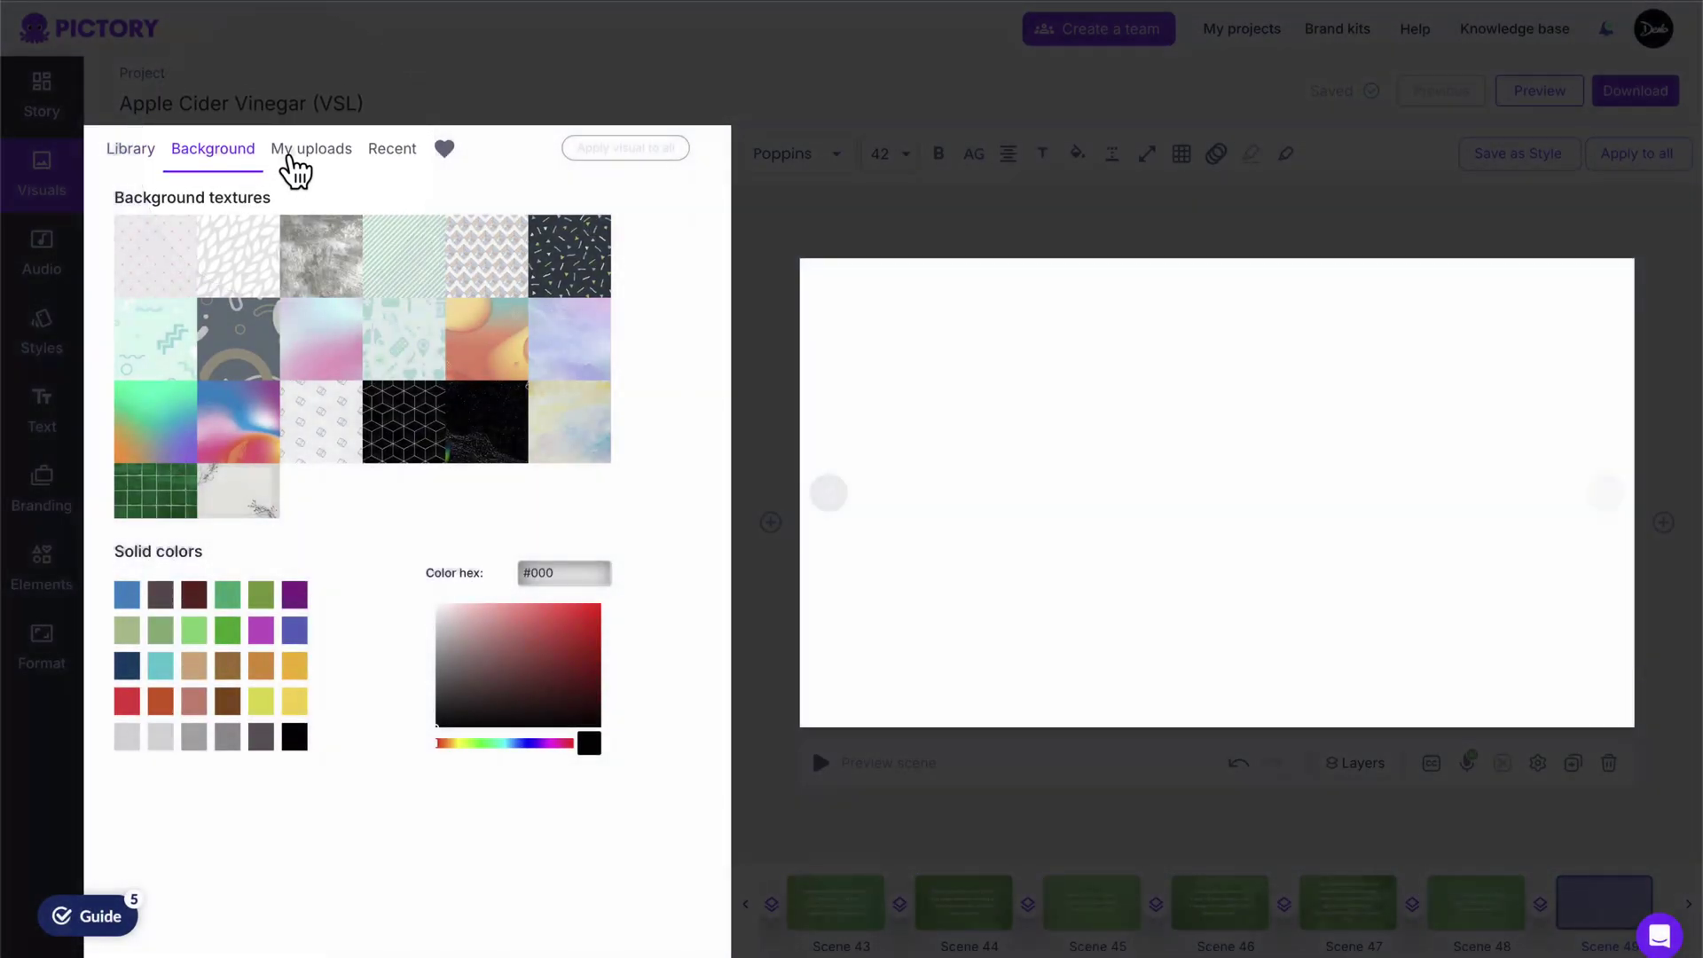
{"action": "left_click", "coordinate": [291, 176]}
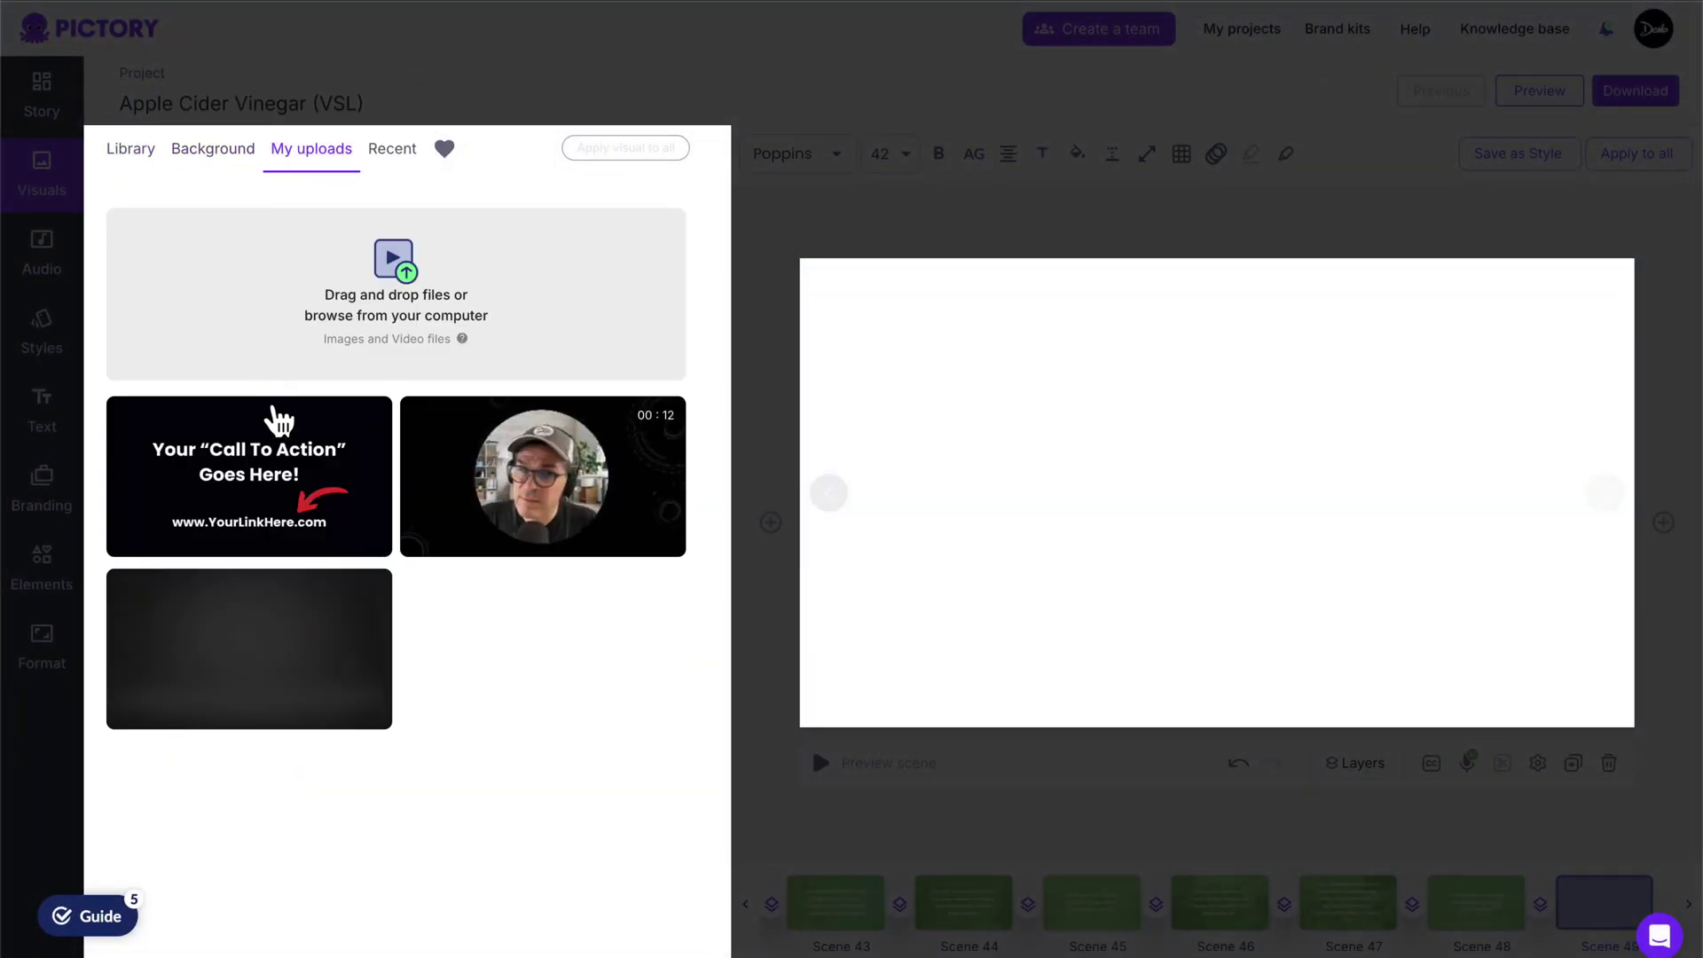
{"action": "left_click", "coordinate": [286, 466]}
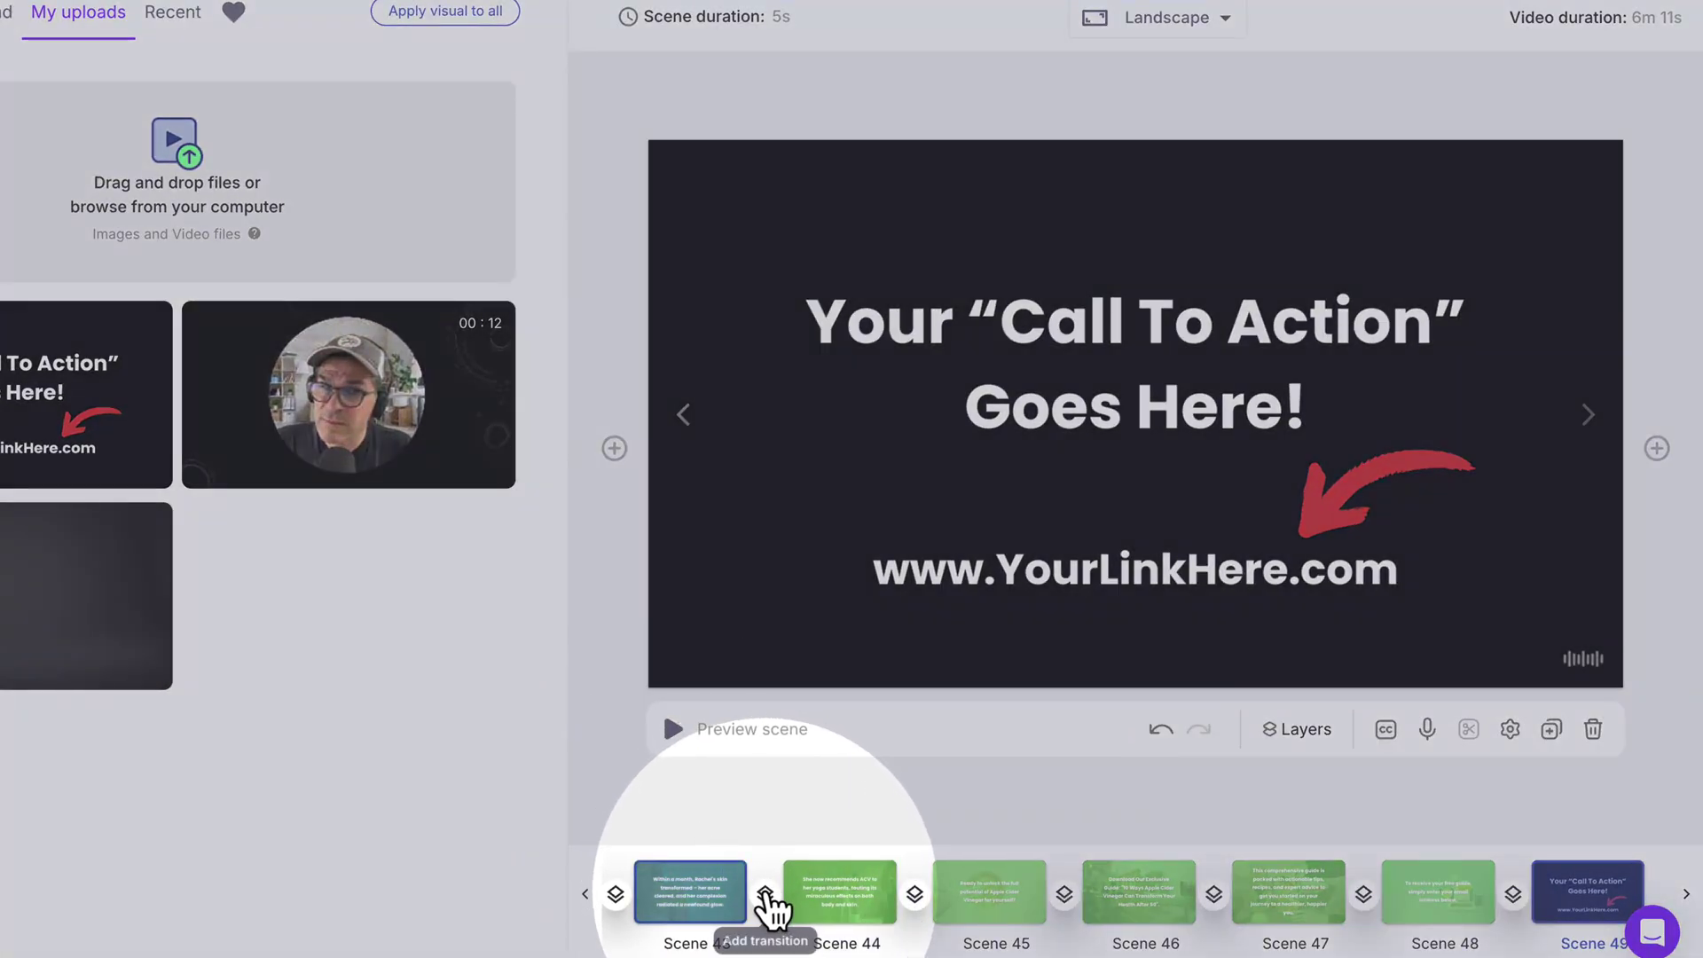
{"action": "left_click", "coordinate": [764, 893]}
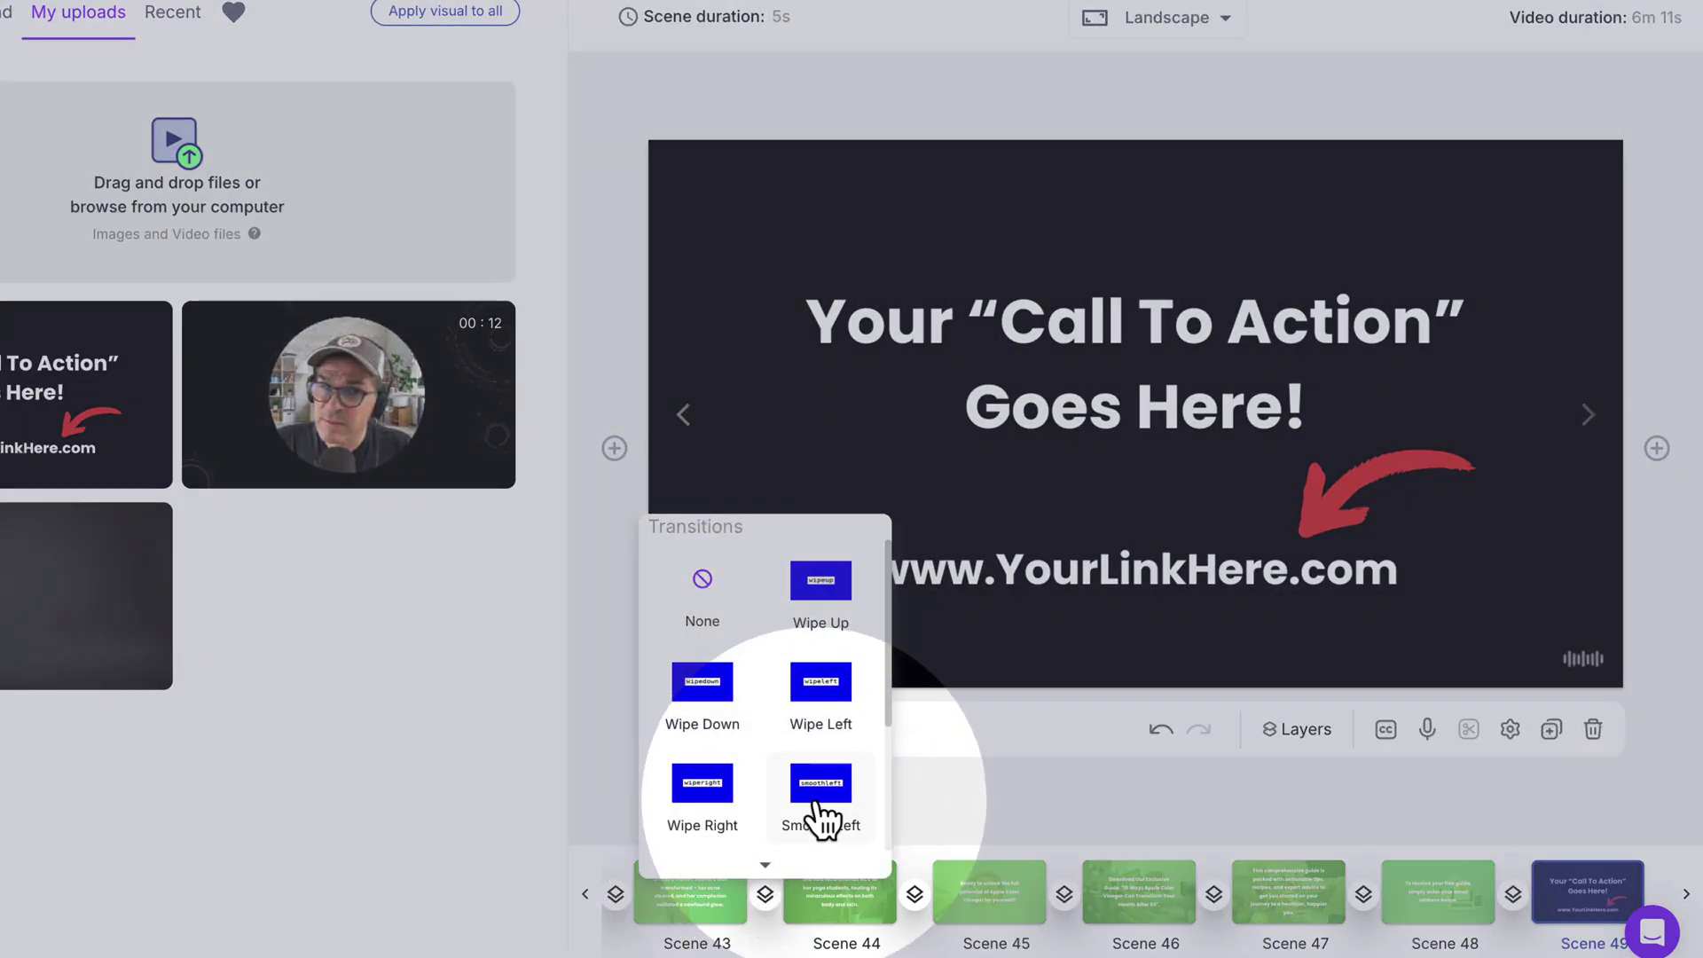
Set the Smooth Left transition between Scenes 43 and 44 and apply it to every scene
{"action": "left_click", "coordinate": [812, 802]}
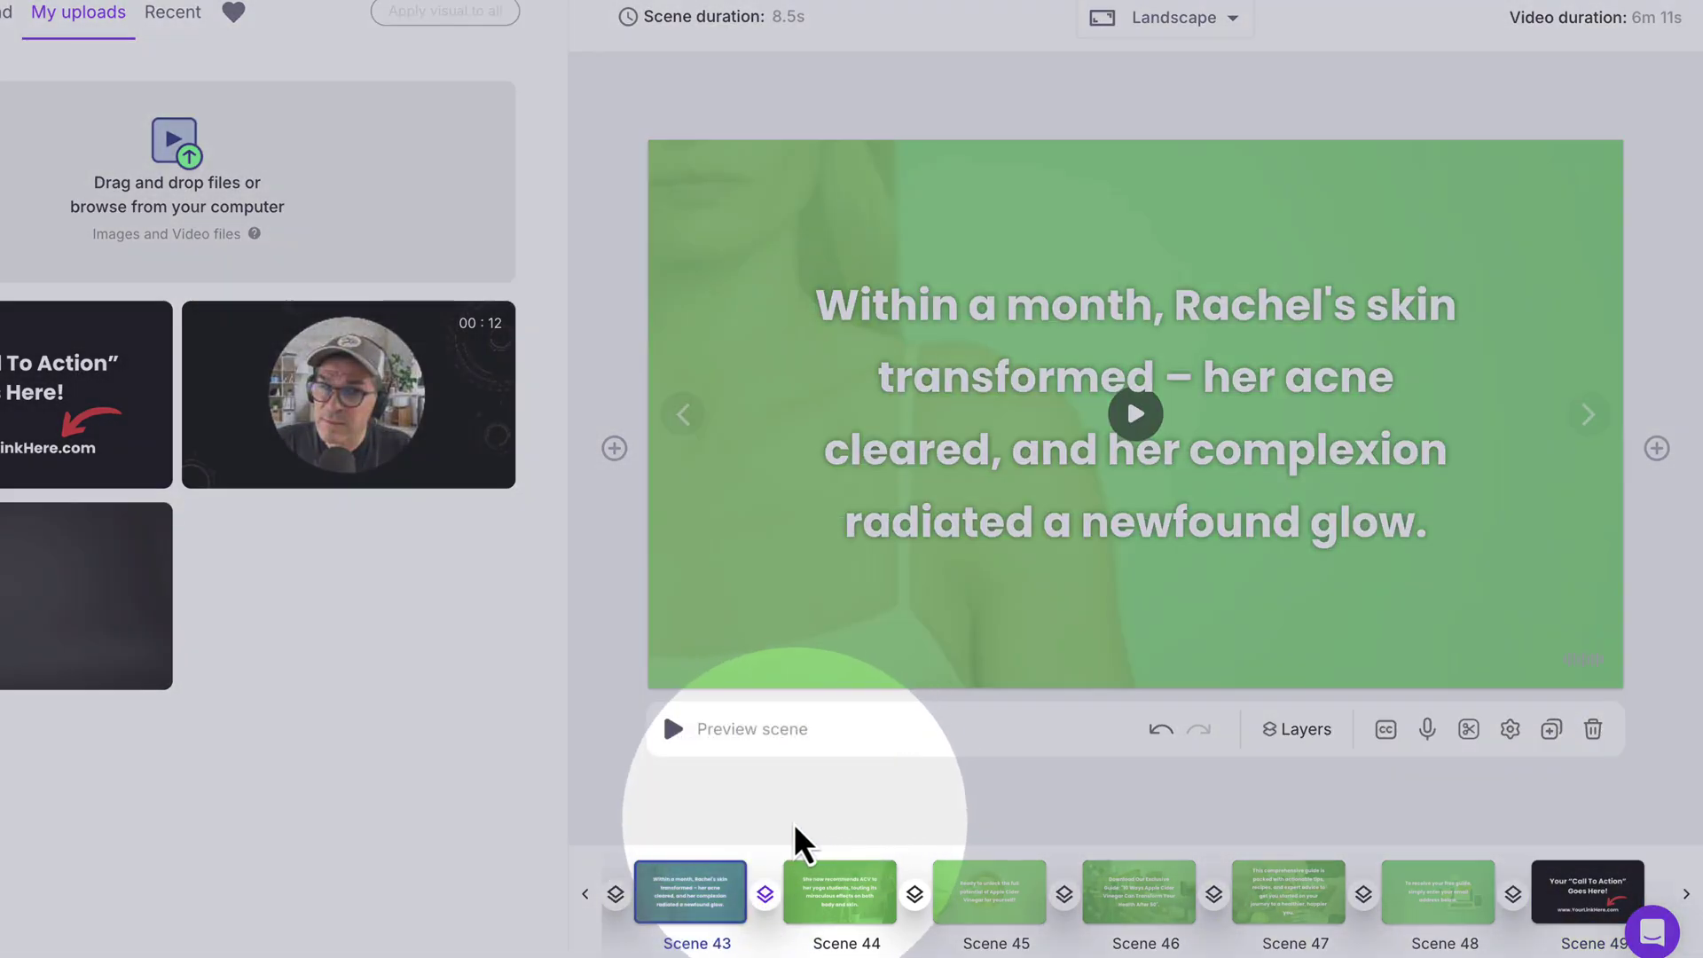
{"action": "mouse_move", "coordinate": [765, 896]}
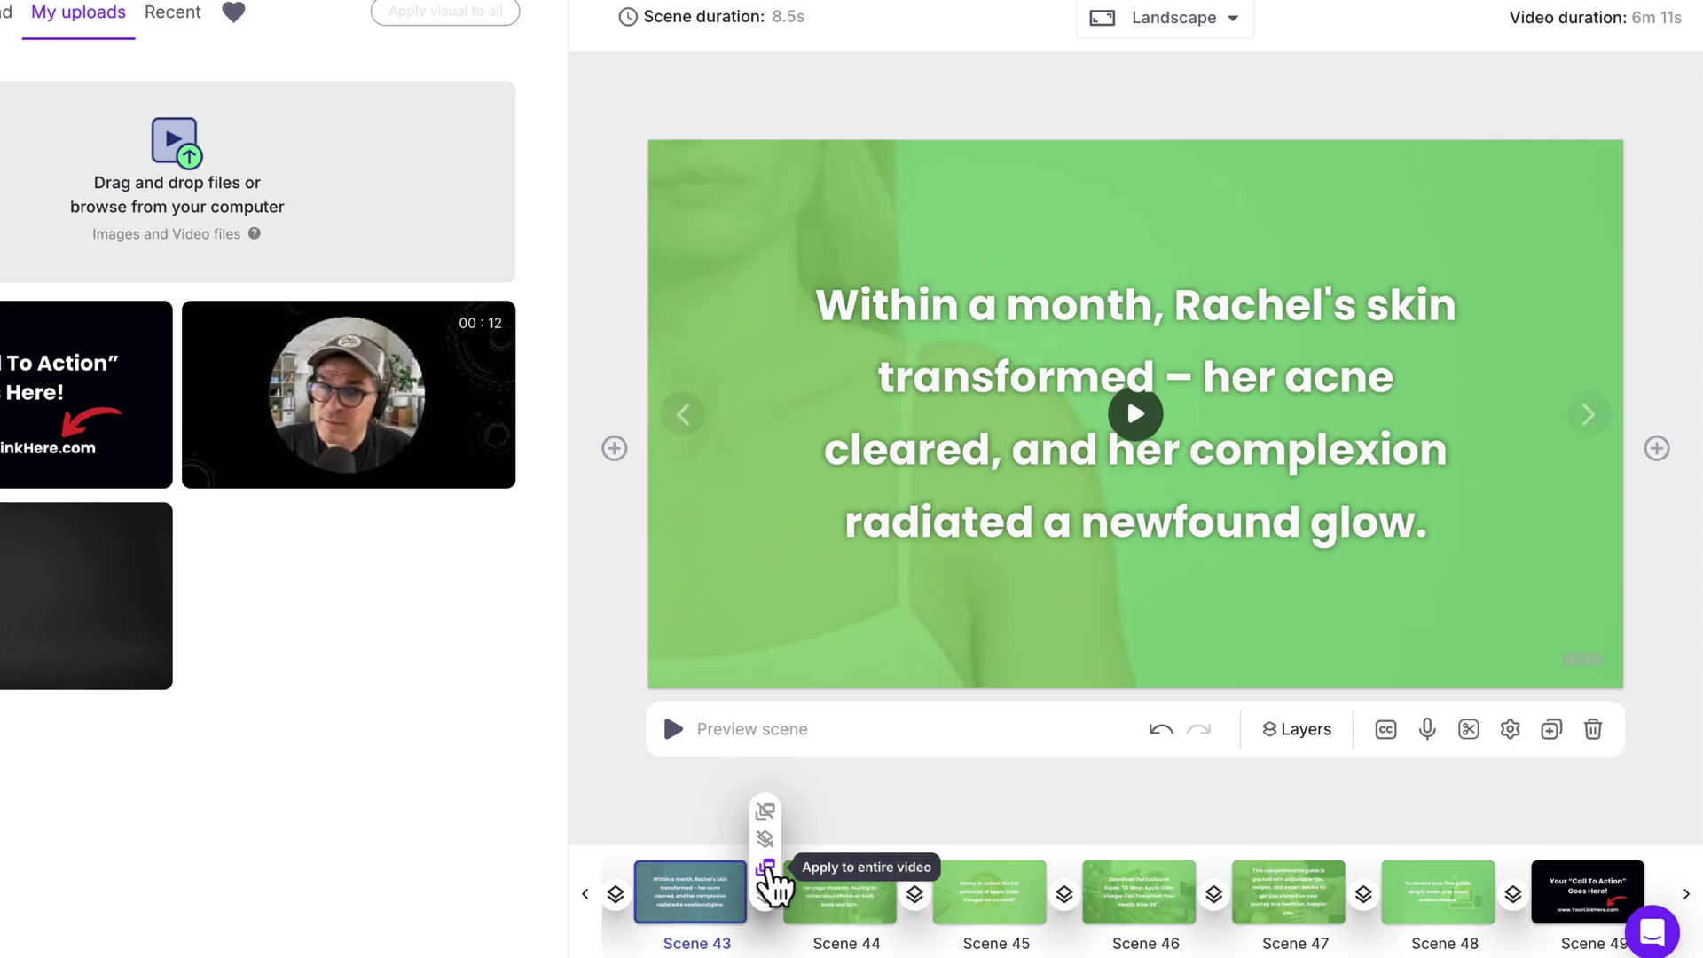
{"action": "left_click", "coordinate": [768, 871]}
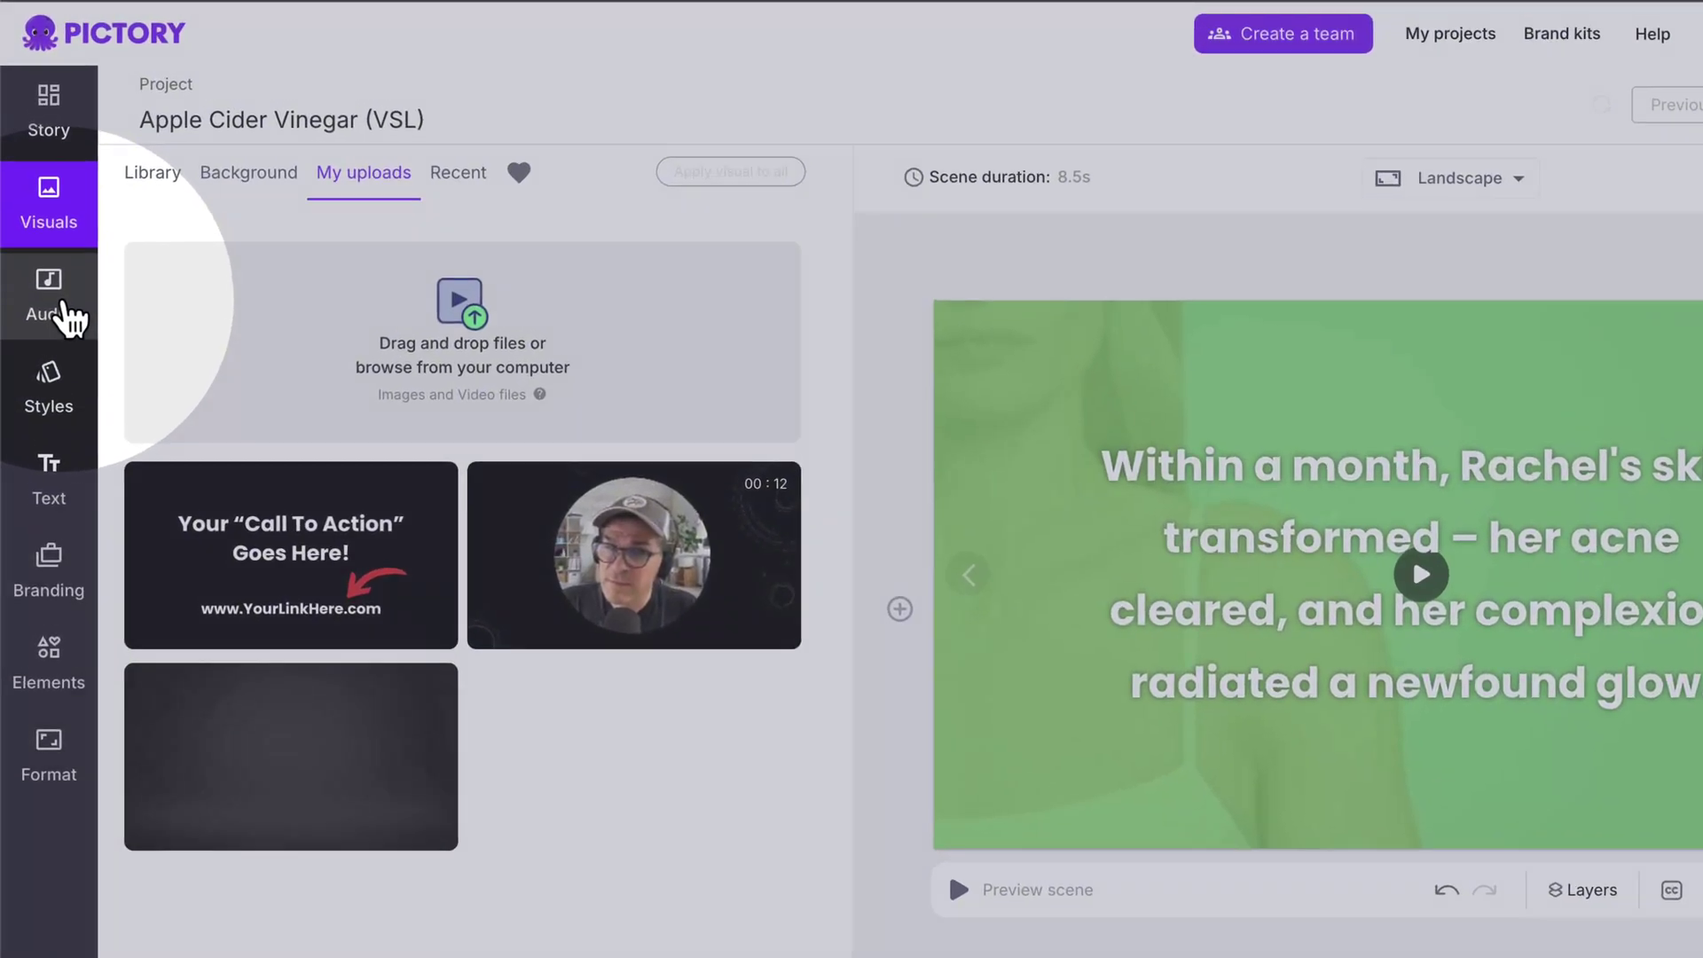
Remove the Sundown background music and show the list of ElevenLabs voiceover voices
{"action": "left_click", "coordinate": [55, 280]}
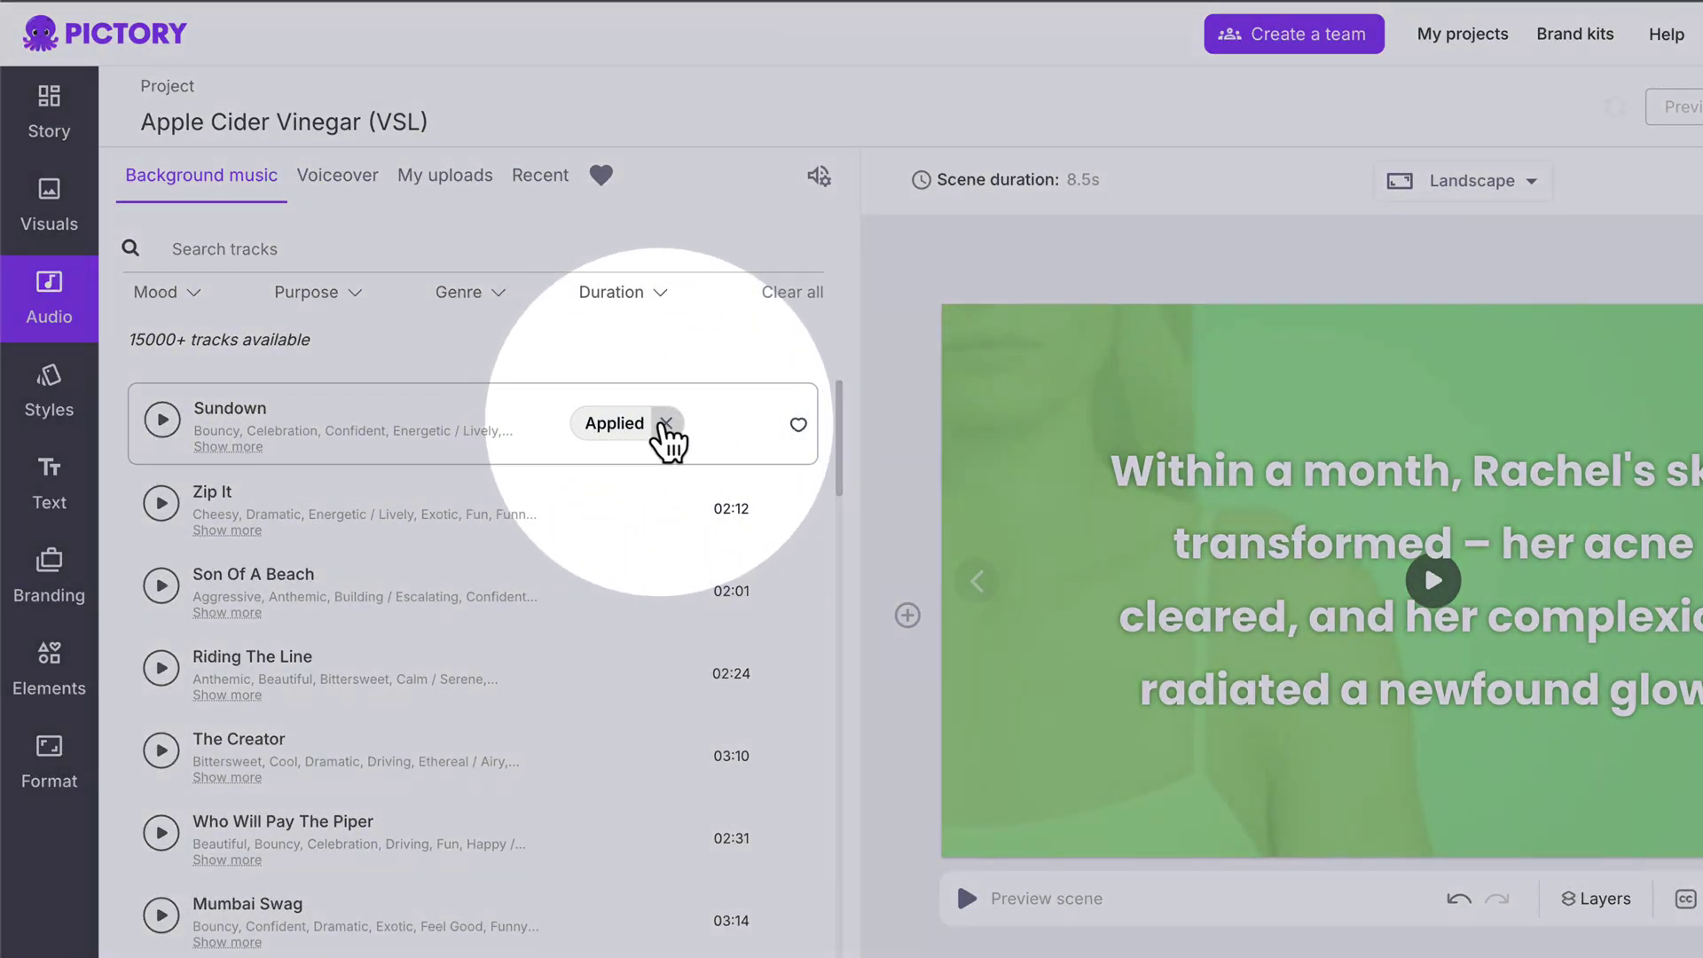
{"action": "left_click", "coordinate": [665, 425]}
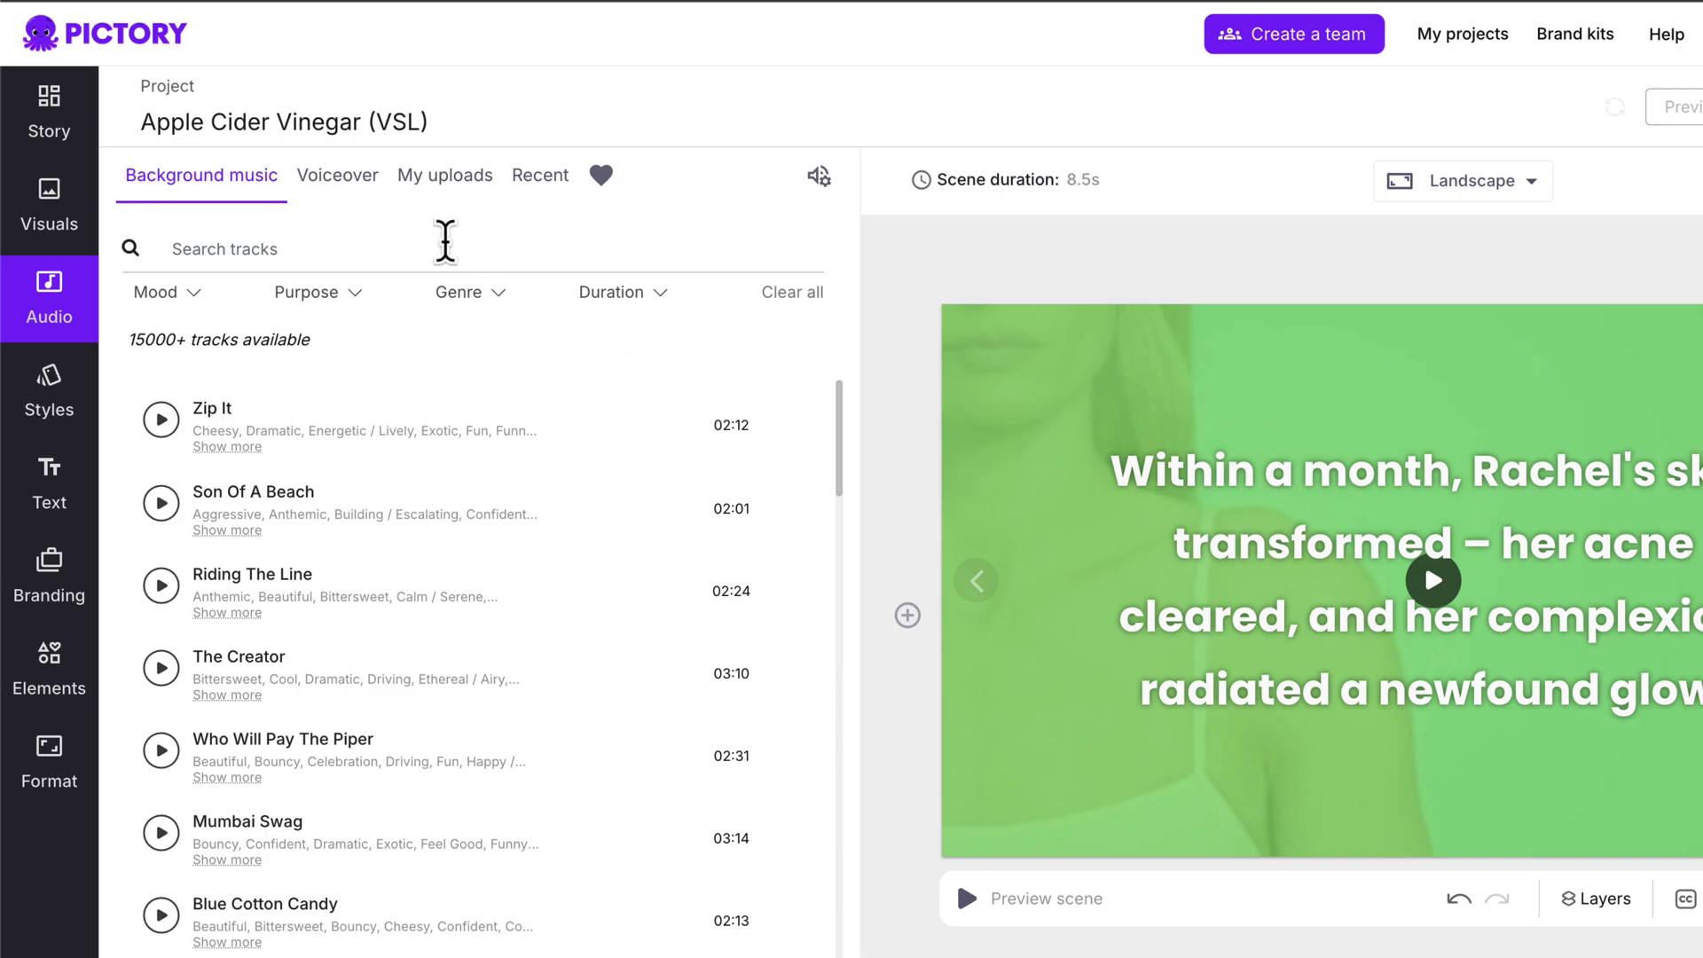
{"action": "left_click", "coordinate": [338, 175]}
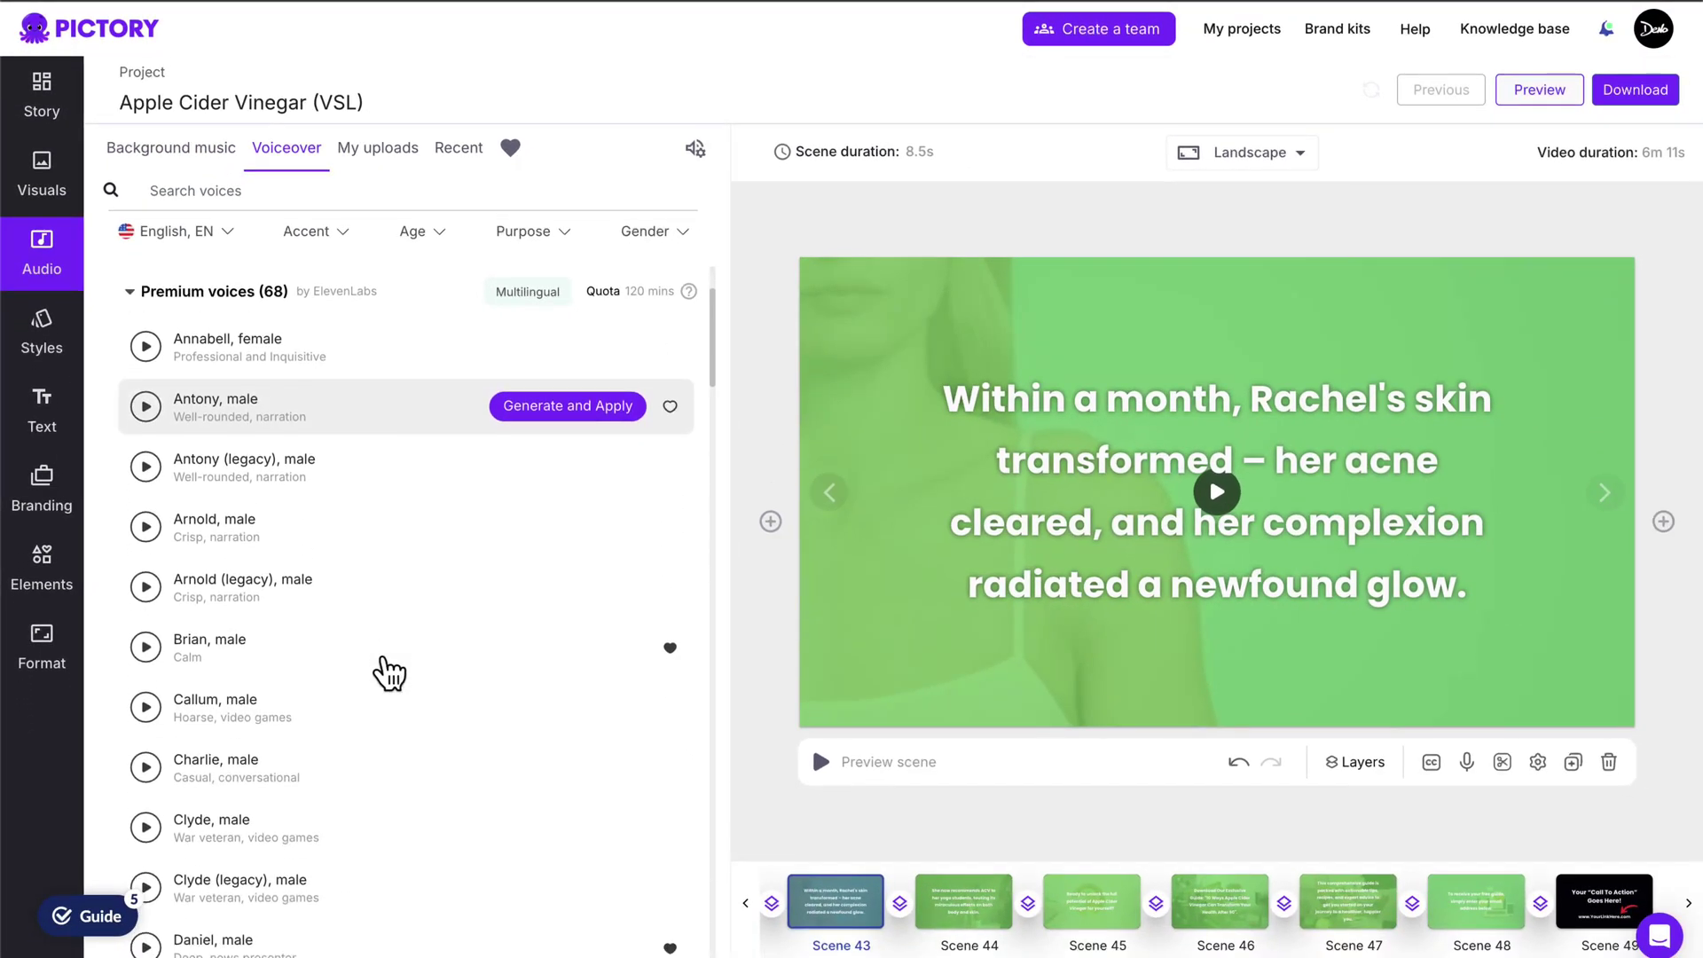
{"action": "scroll", "coordinate": [380, 669], "scroll_direction": "down", "scroll_amount": 15}
{"action": "scroll", "coordinate": [310, 389], "scroll_direction": "up", "scroll_amount": 20}
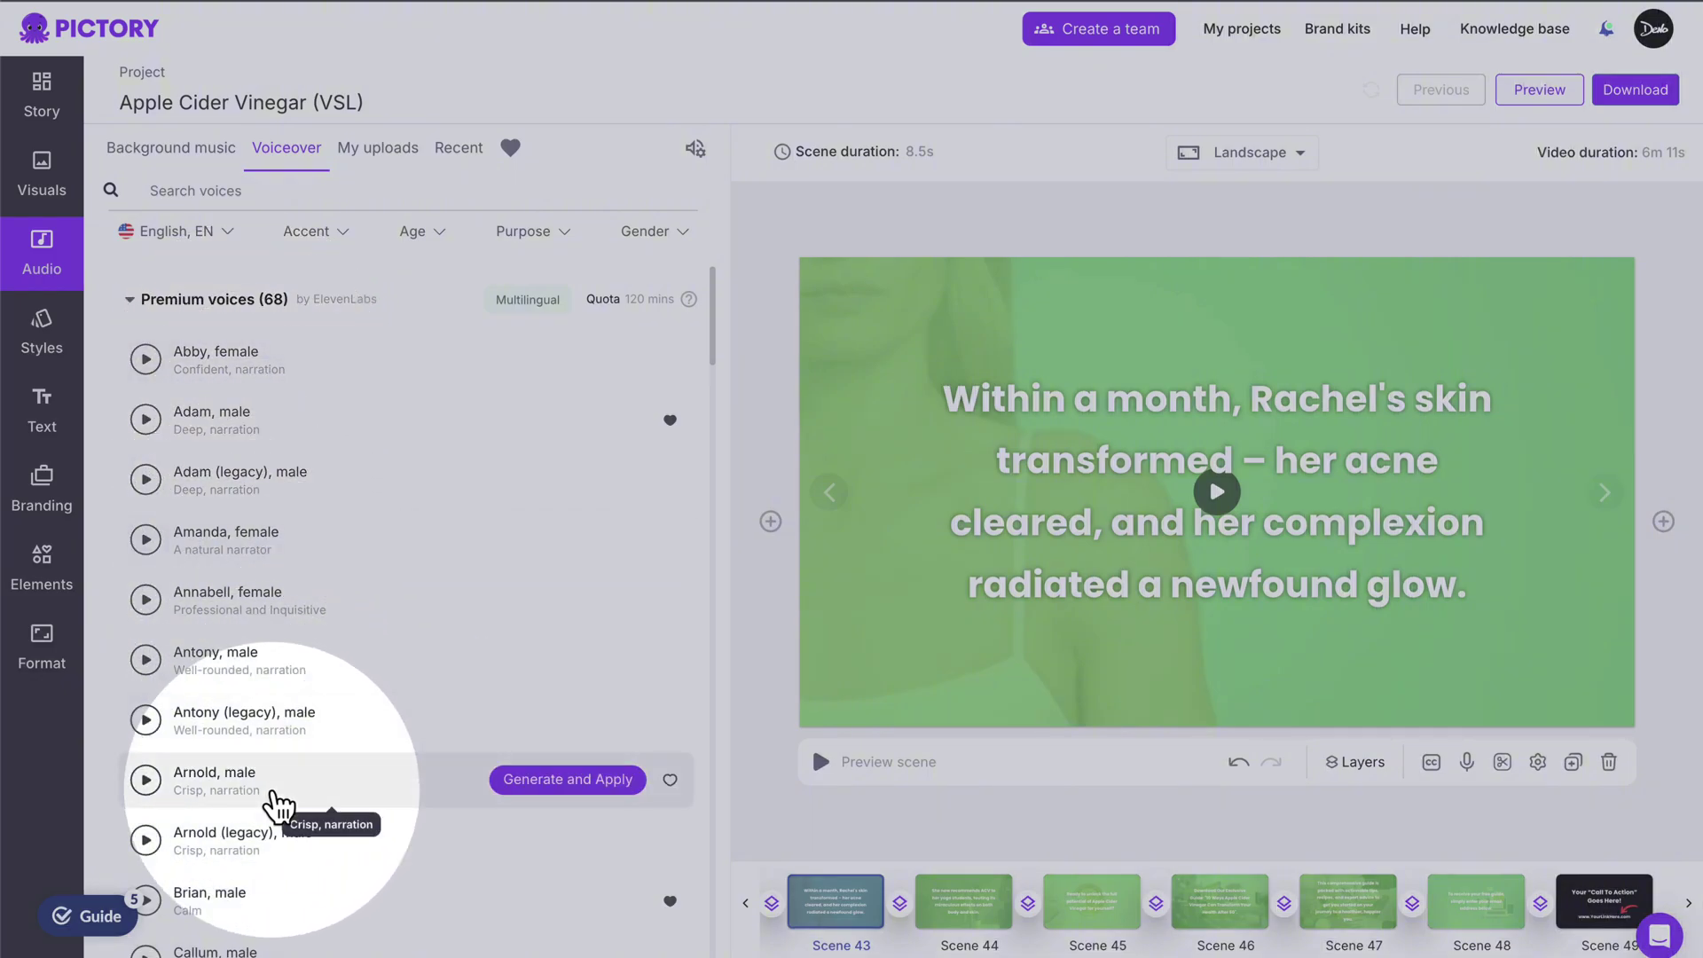
Preview the Michael voice, then generate and apply it as the whole video's voiceover
{"action": "scroll", "coordinate": [342, 711], "scroll_direction": "down", "scroll_amount": 15}
{"action": "left_click", "coordinate": [149, 535]}
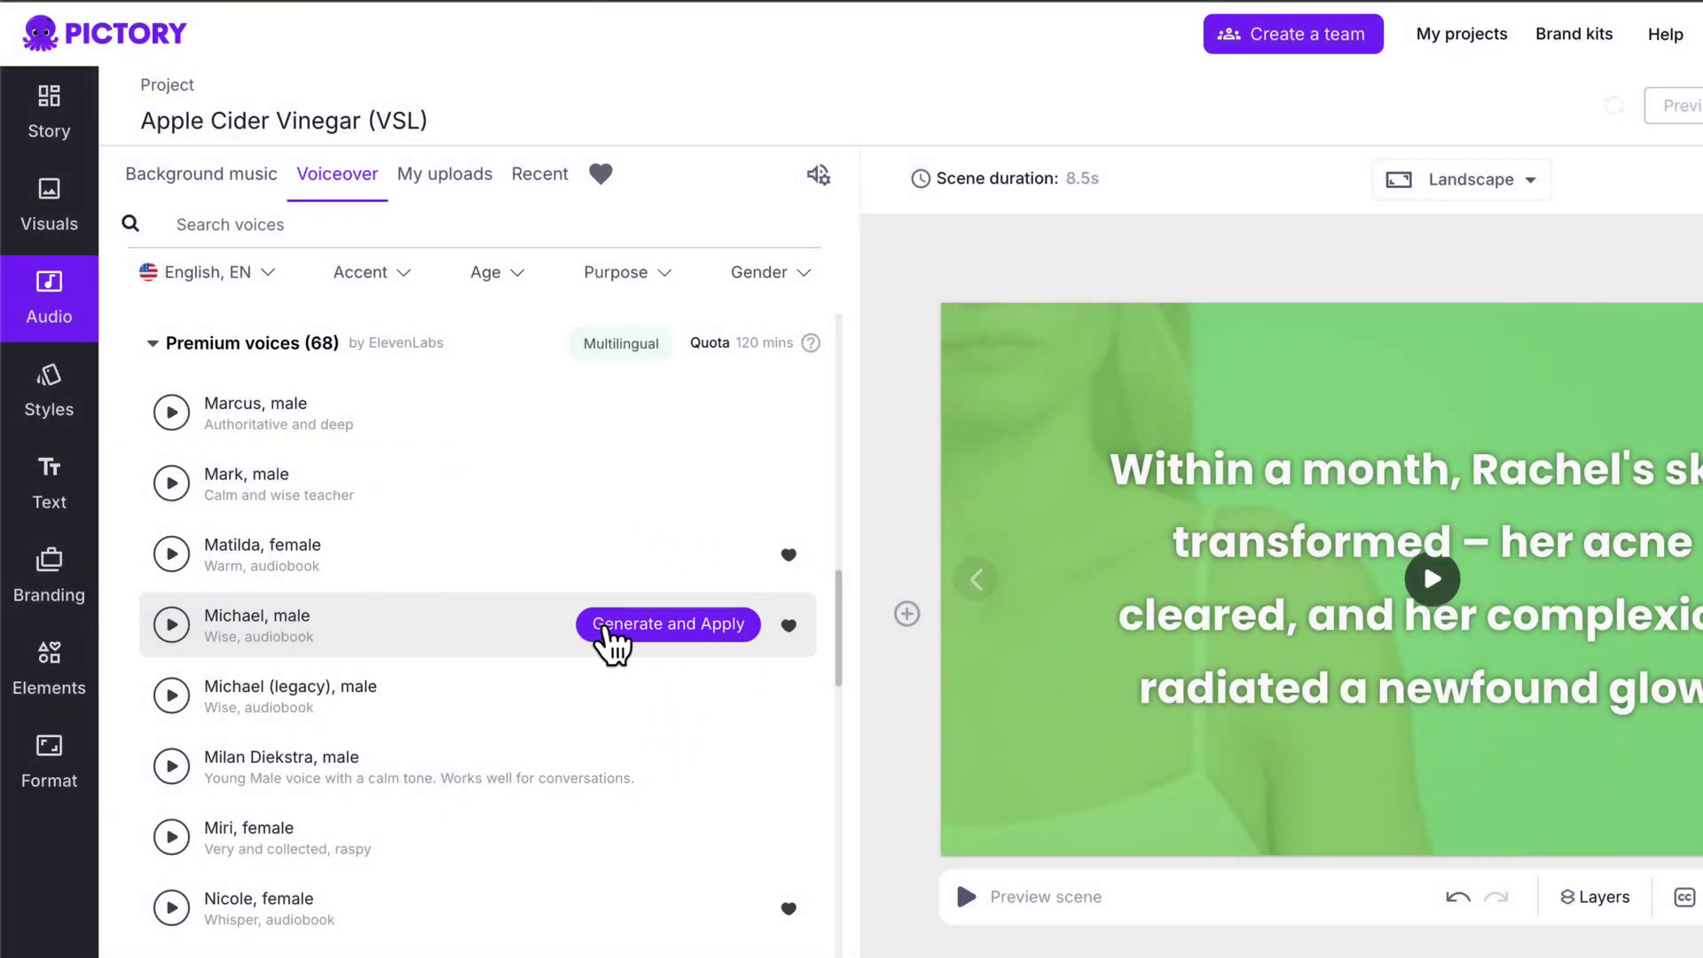
{"action": "left_click", "coordinate": [607, 628]}
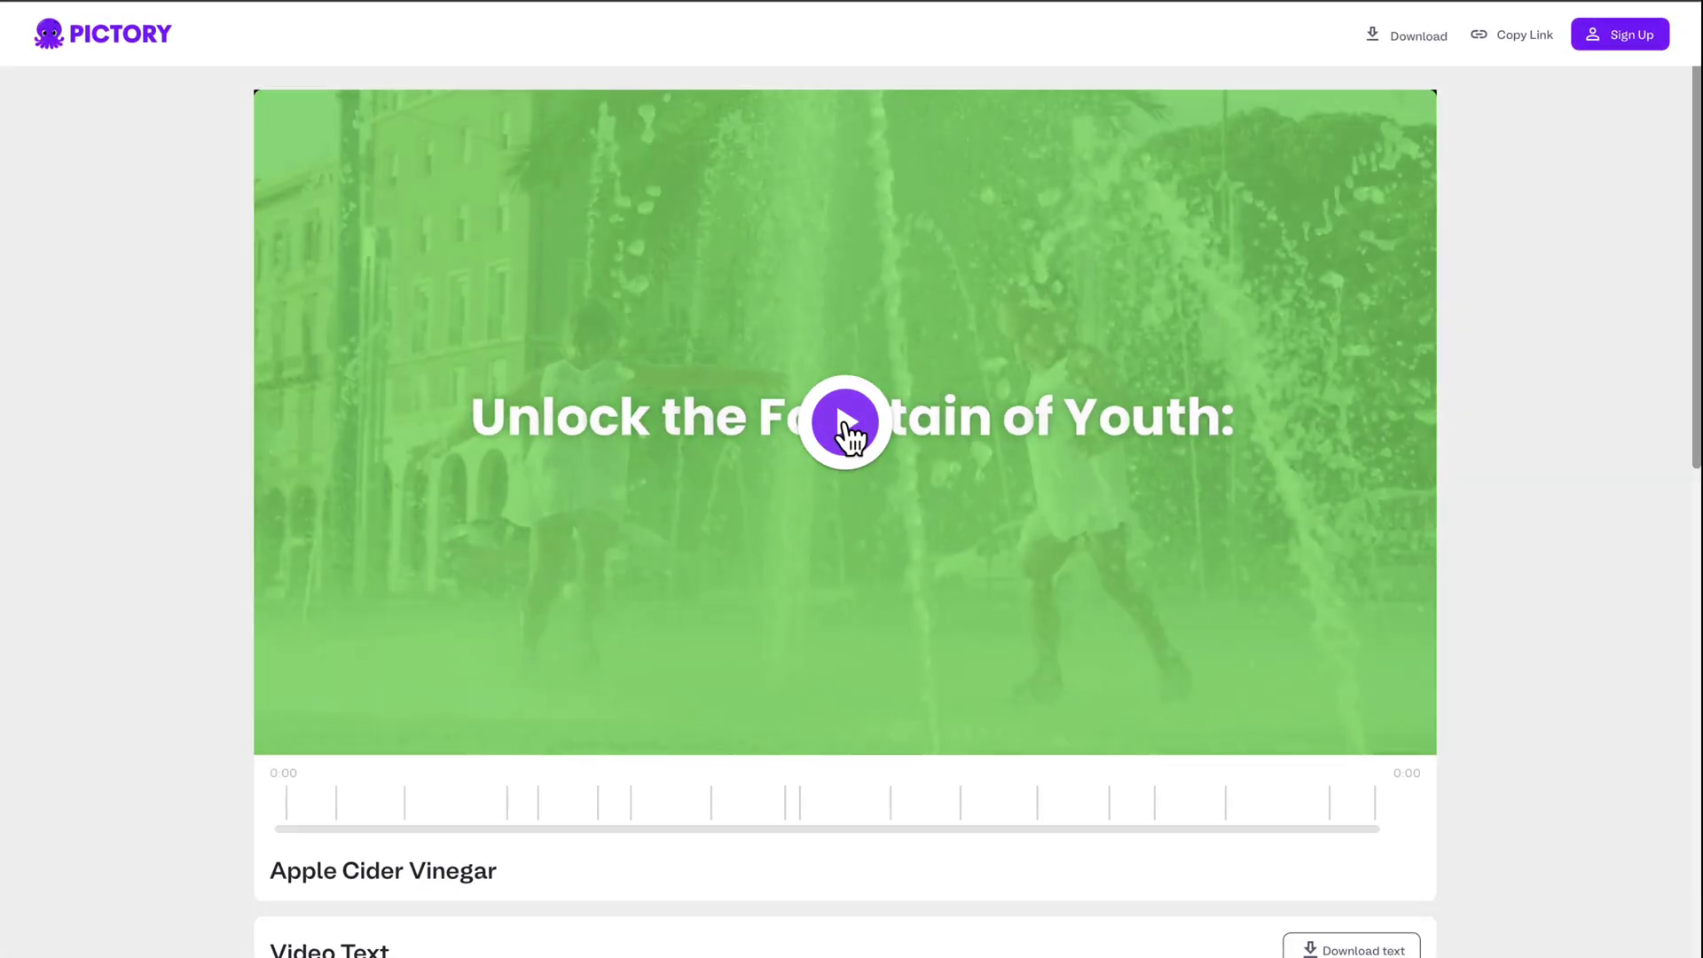
Play the finished 2:00 Apple Cider Vinegar video on its preview page
{"action": "left_click", "coordinate": [845, 424]}
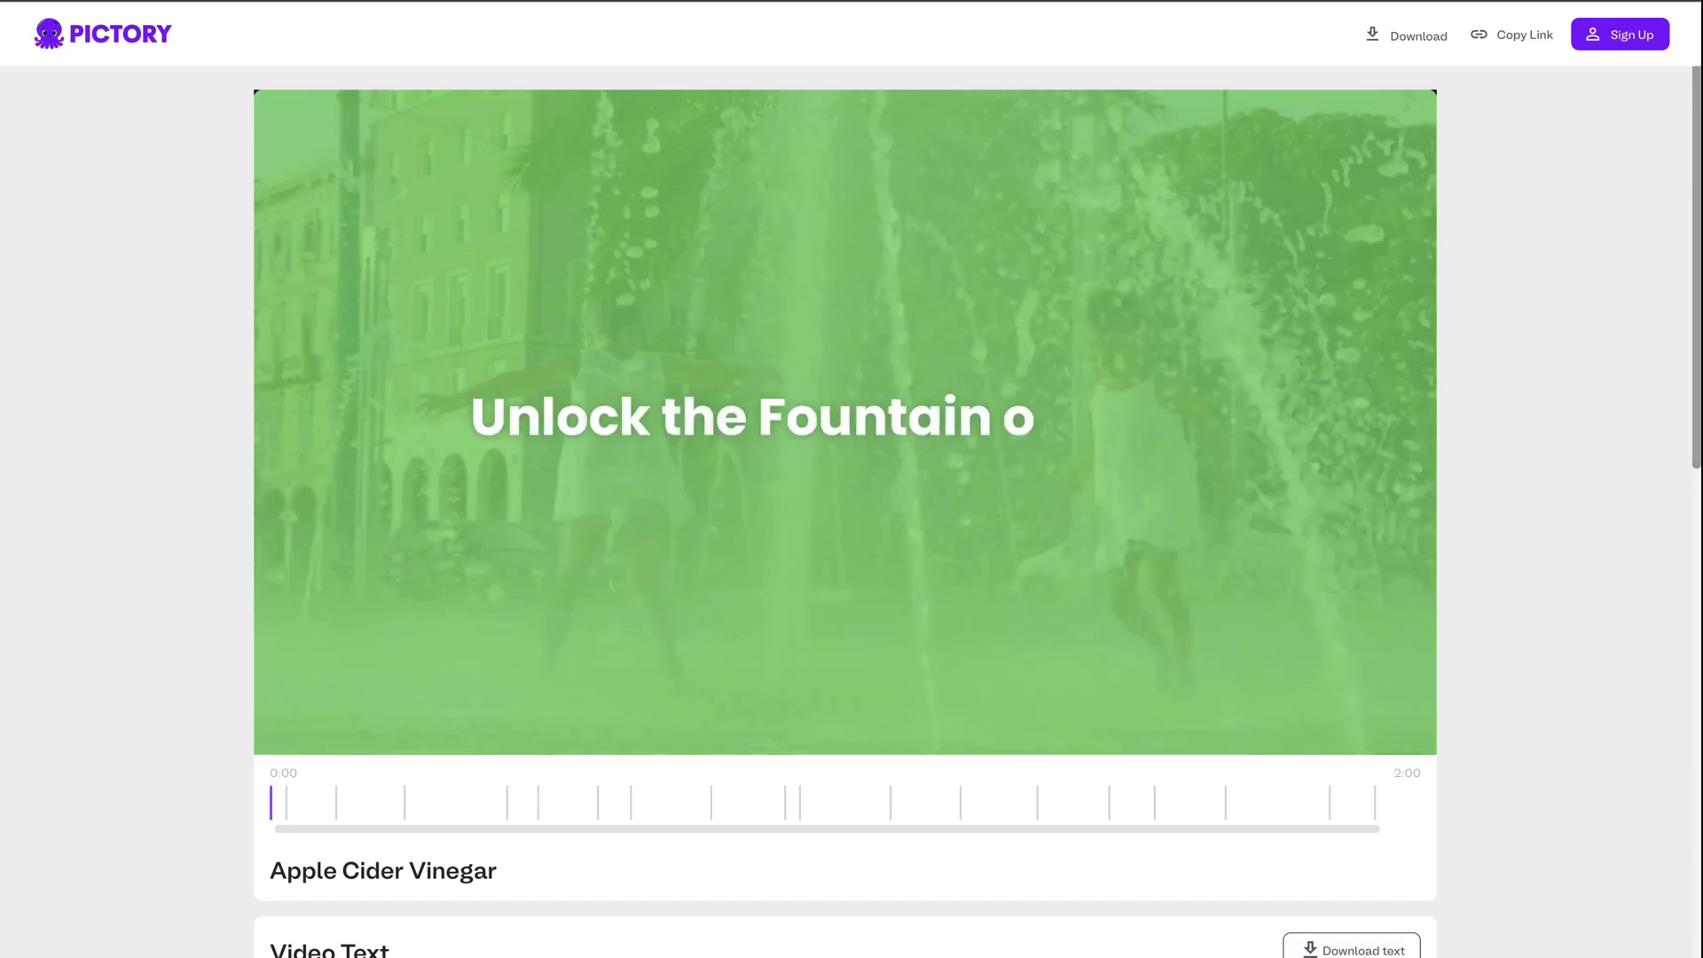